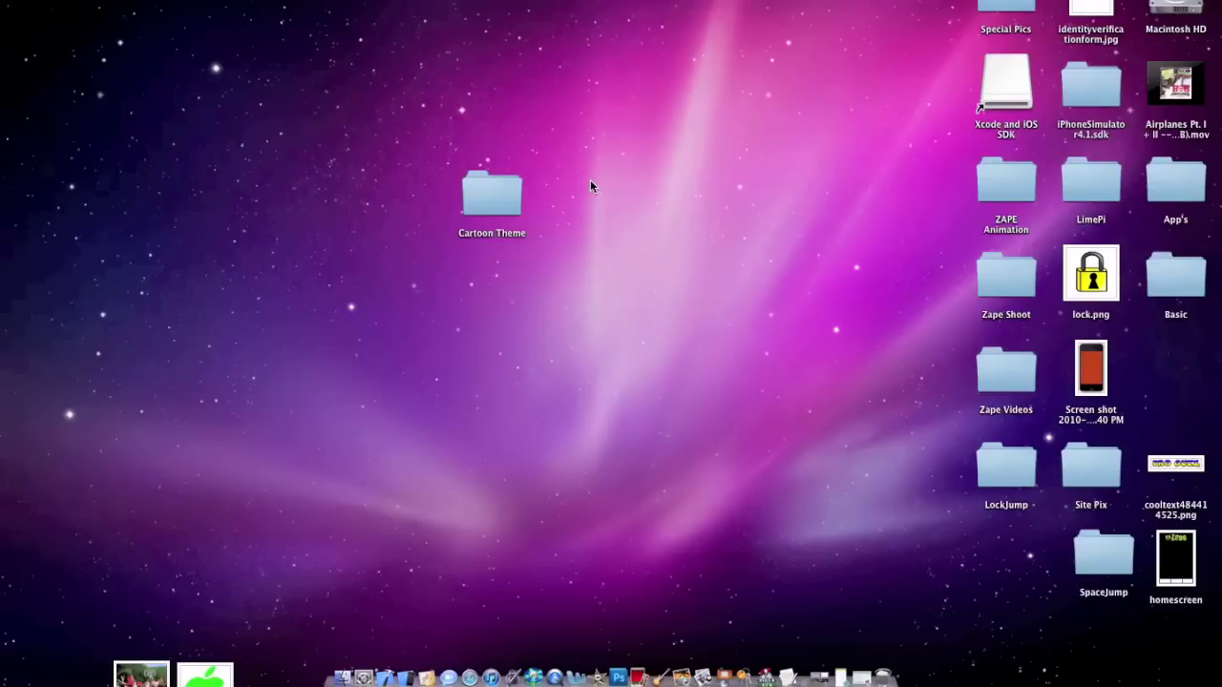
Open Cartoon Theme and preview Wallpaper.png, LockBackground.png, Info.plist and the 35-icon Icons folder.
{"action": "double_click", "coordinate": [493, 185]}
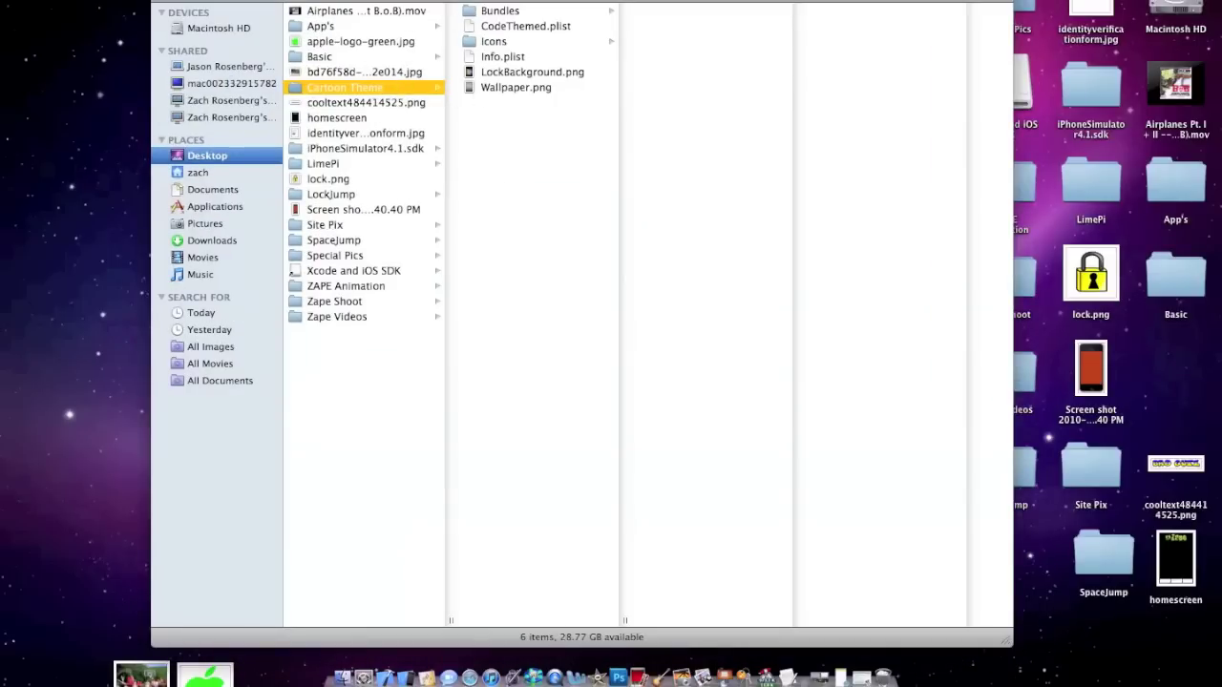
{"action": "left_click", "coordinate": [532, 89]}
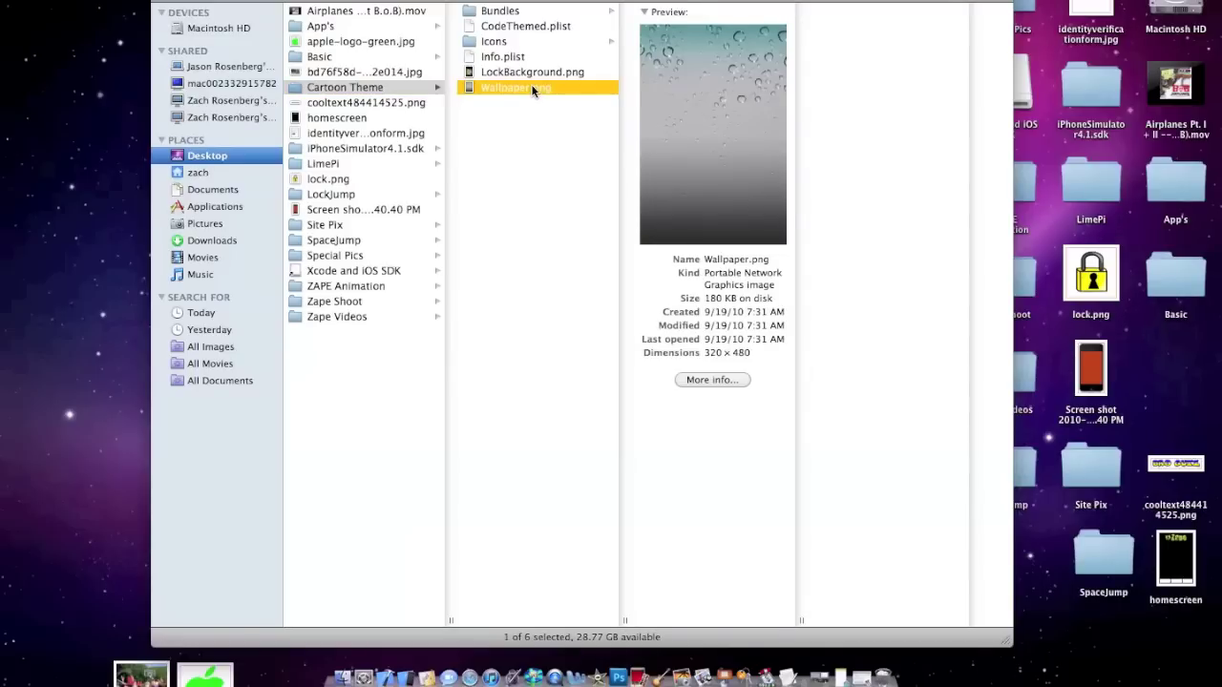
{"action": "key", "text": "Up"}
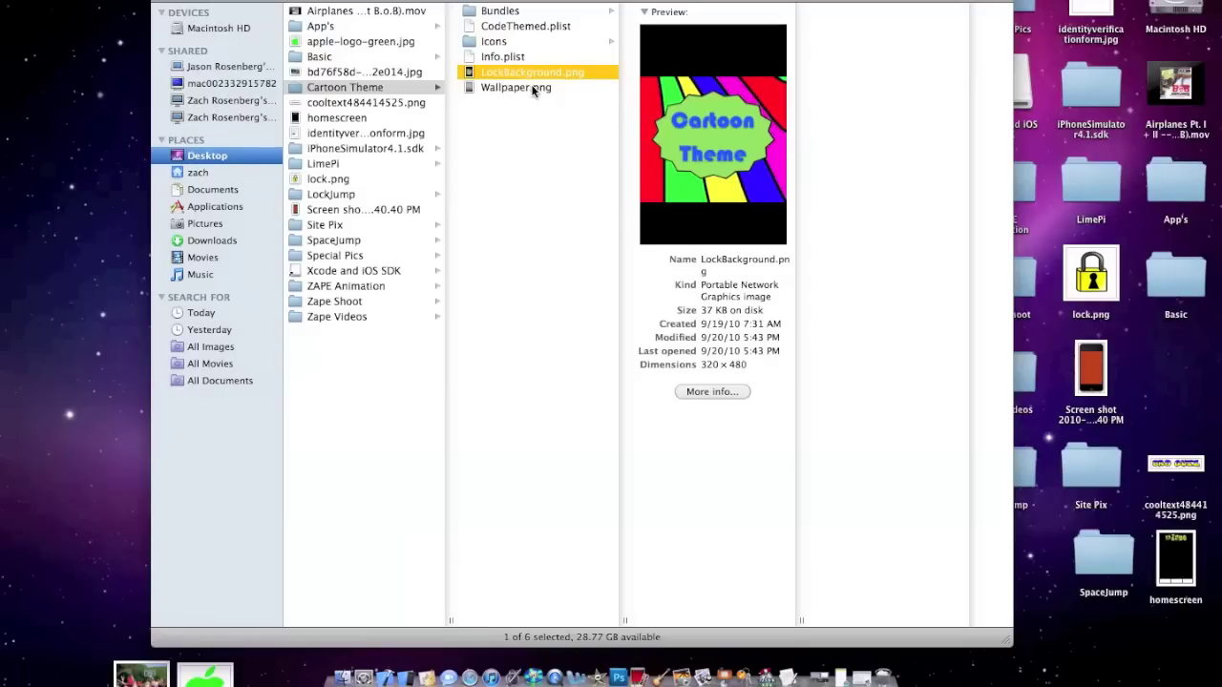
{"action": "key", "text": "Up"}
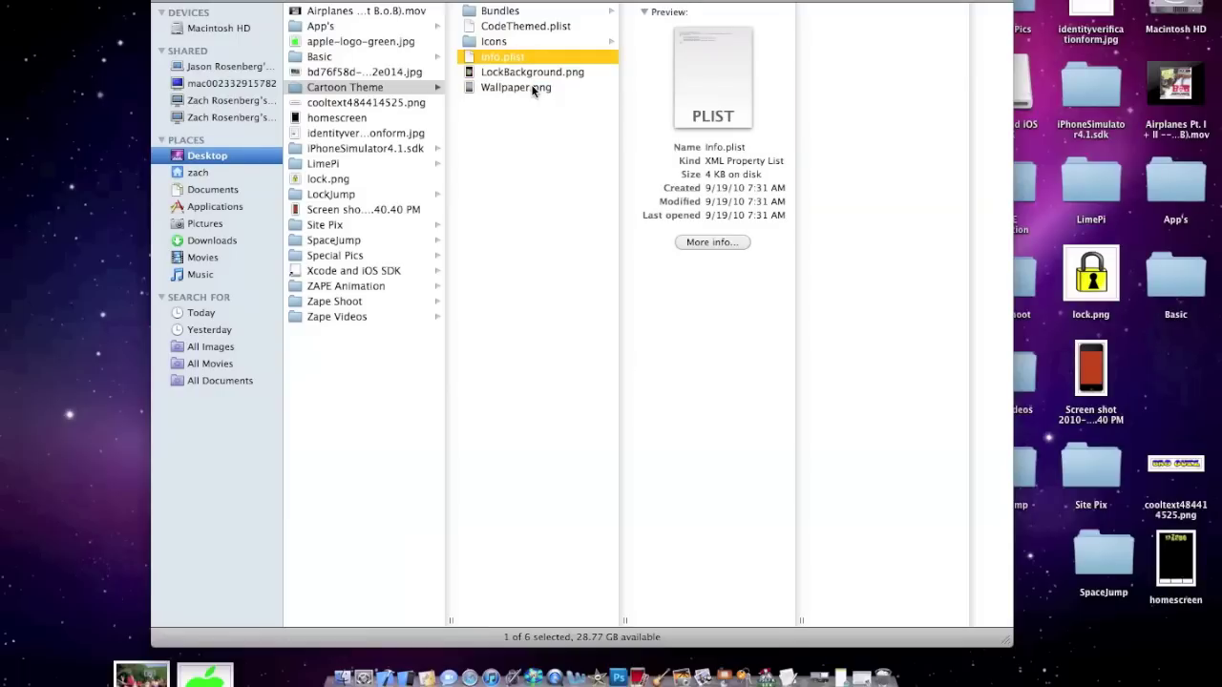
{"action": "key", "text": "Up"}
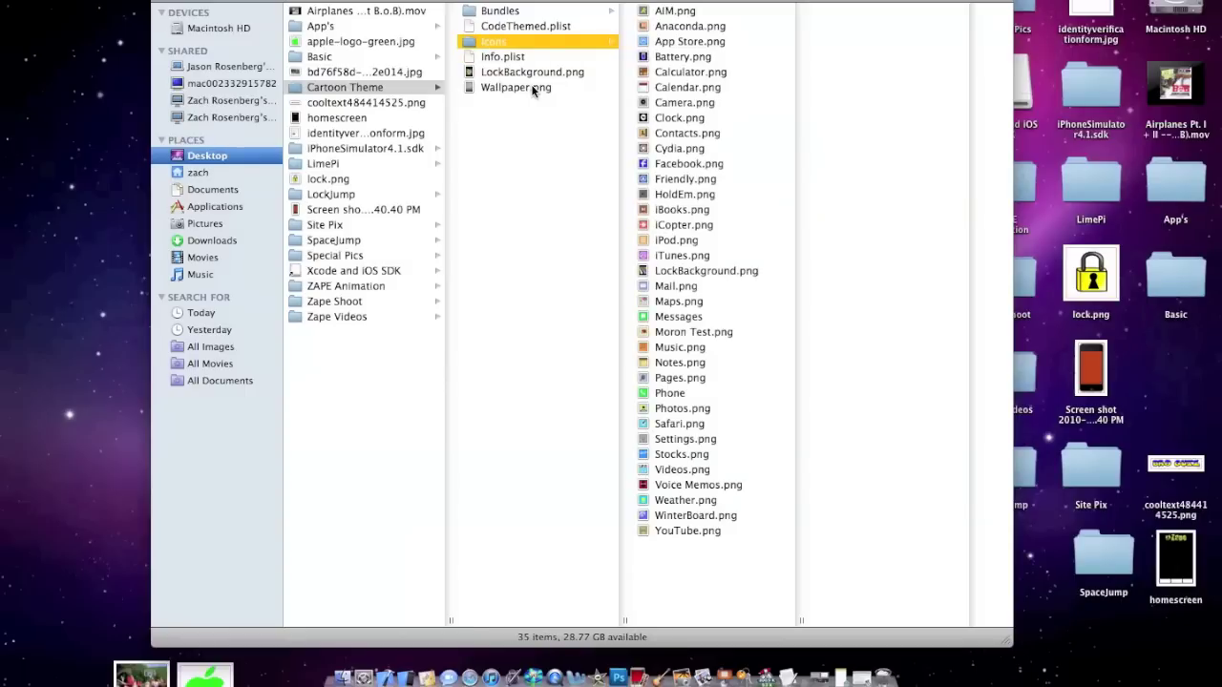
{"action": "key", "text": "Up"}
{"action": "key", "text": "Up"}
{"action": "key", "text": "Down"}
{"action": "key", "text": "Down"}
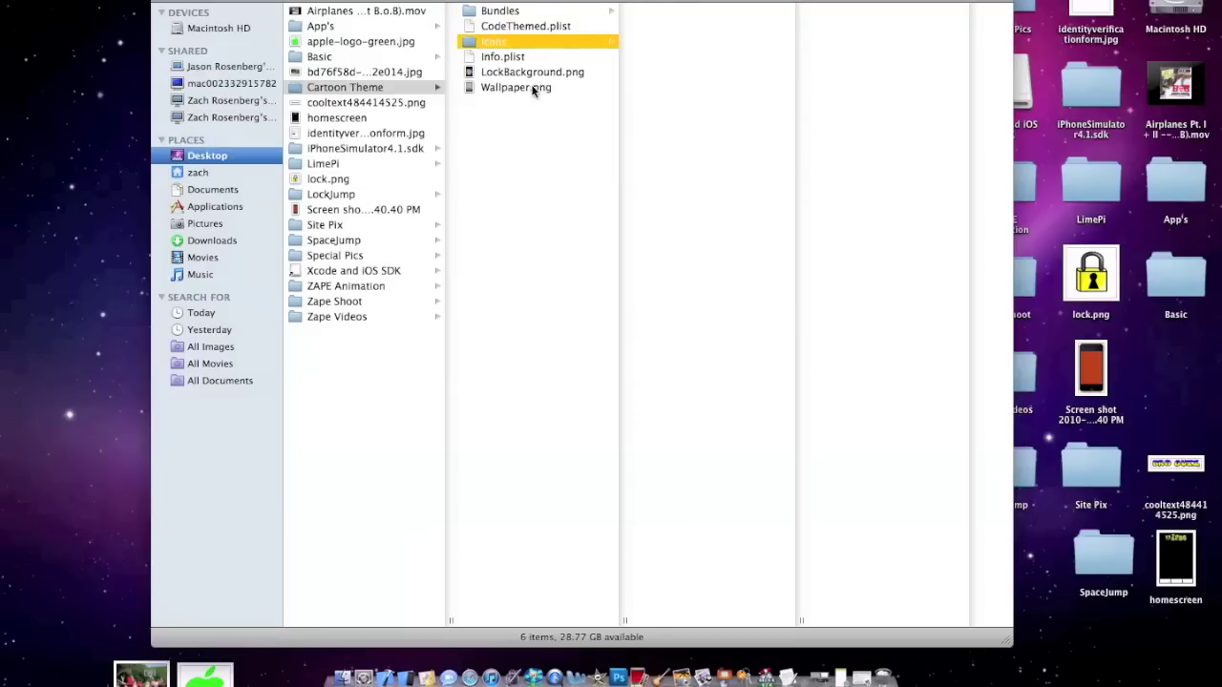
{"action": "key", "text": "Right"}
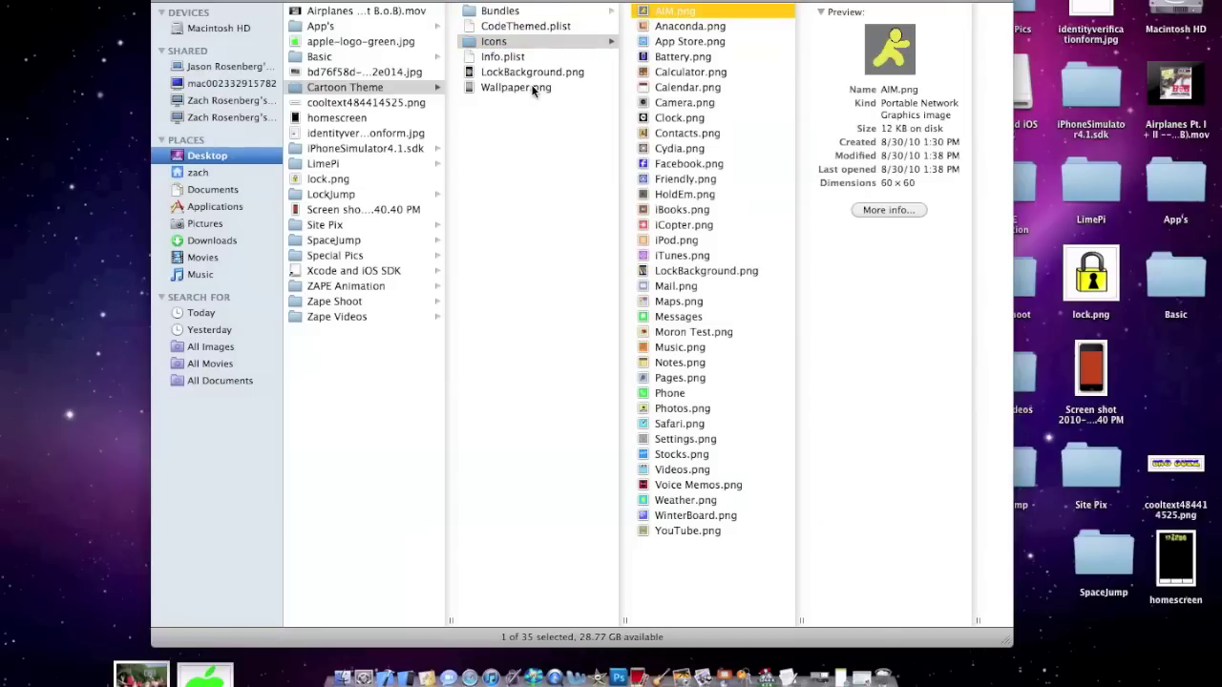
{"action": "key", "text": "Down"}
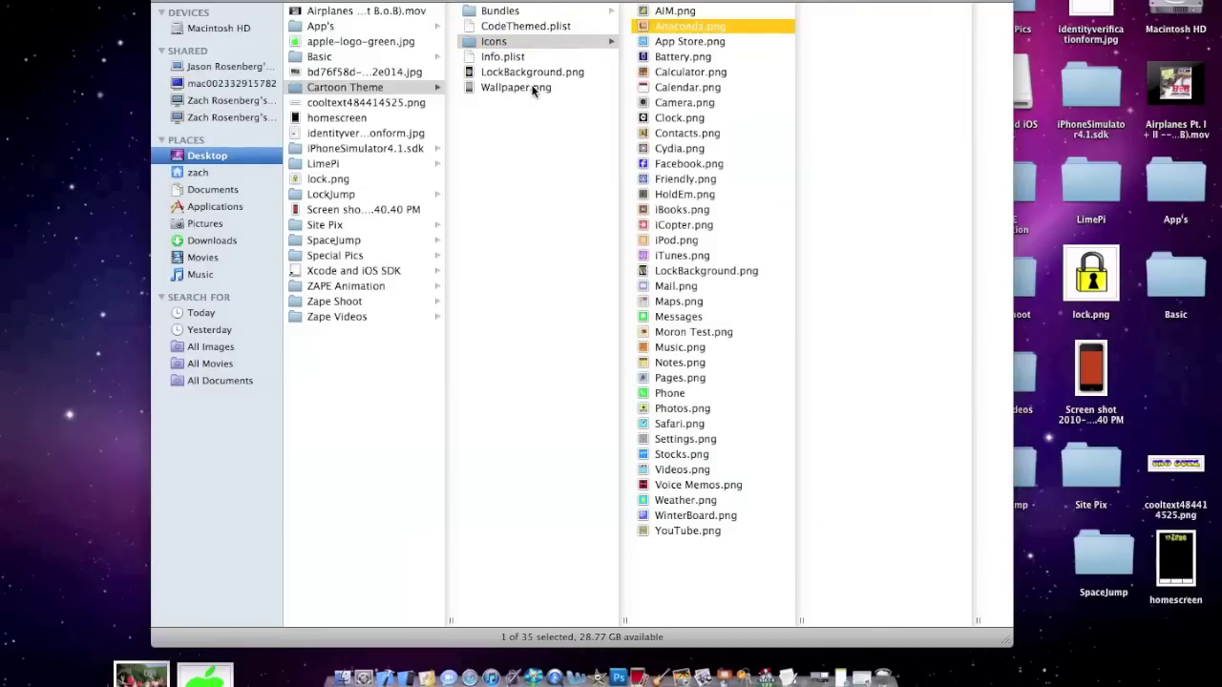
{"action": "key", "text": "Down"}
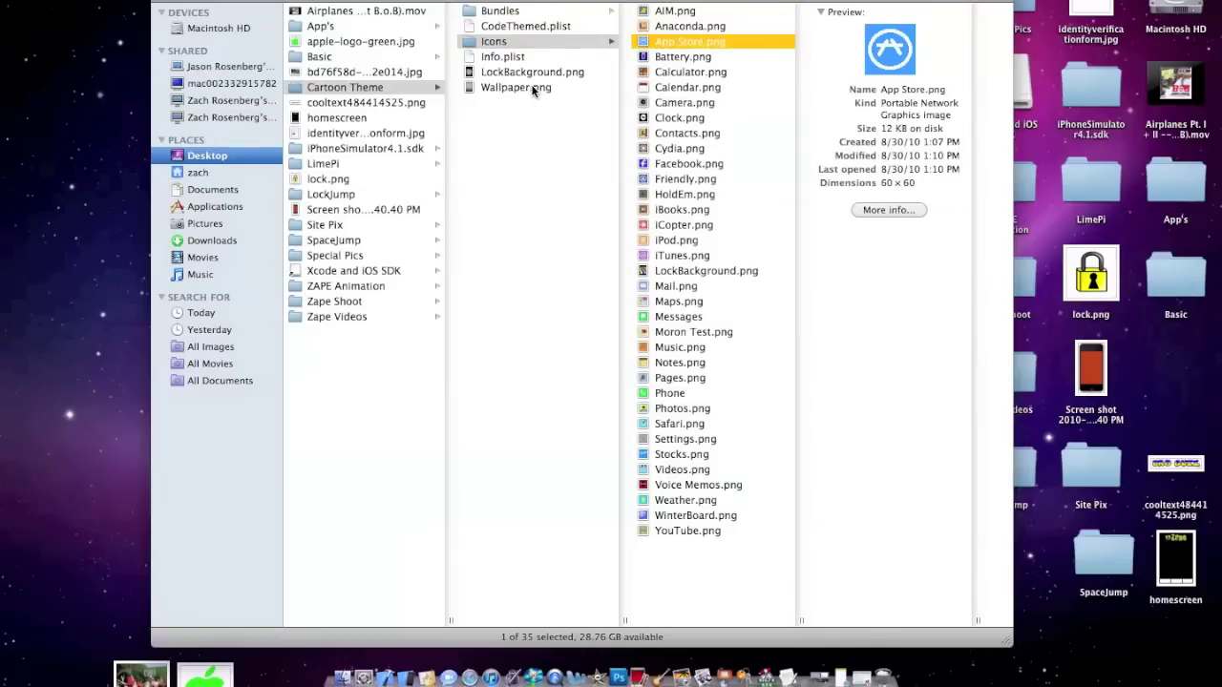
{"action": "key", "text": "Down"}
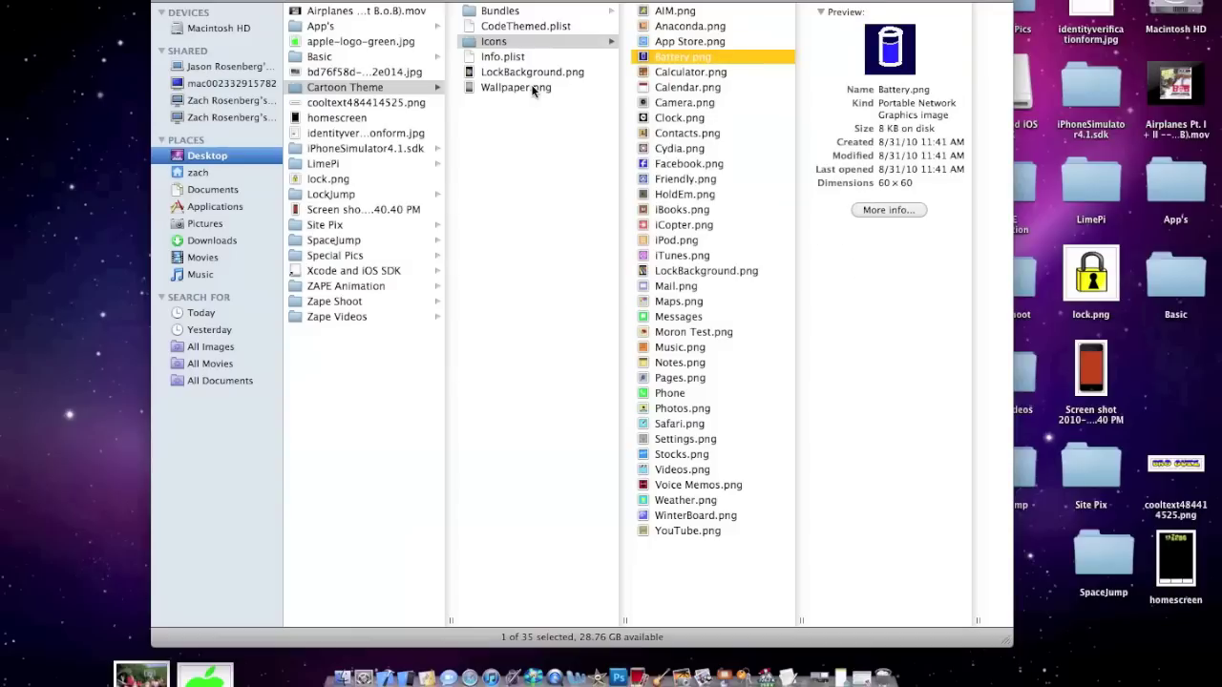
{"action": "key", "text": "Down"}
{"action": "key", "text": "Down"}
{"action": "key", "text": "Down"}
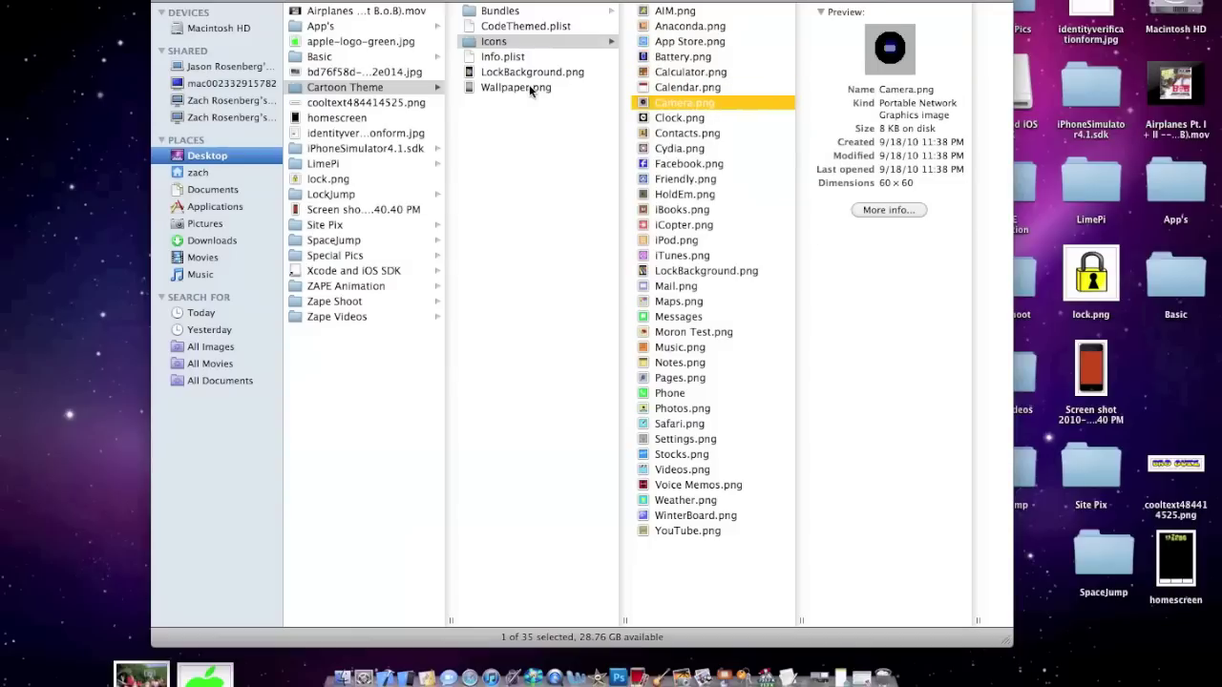
{"action": "left_click", "coordinate": [698, 134]}
{"action": "left_click", "coordinate": [674, 89]}
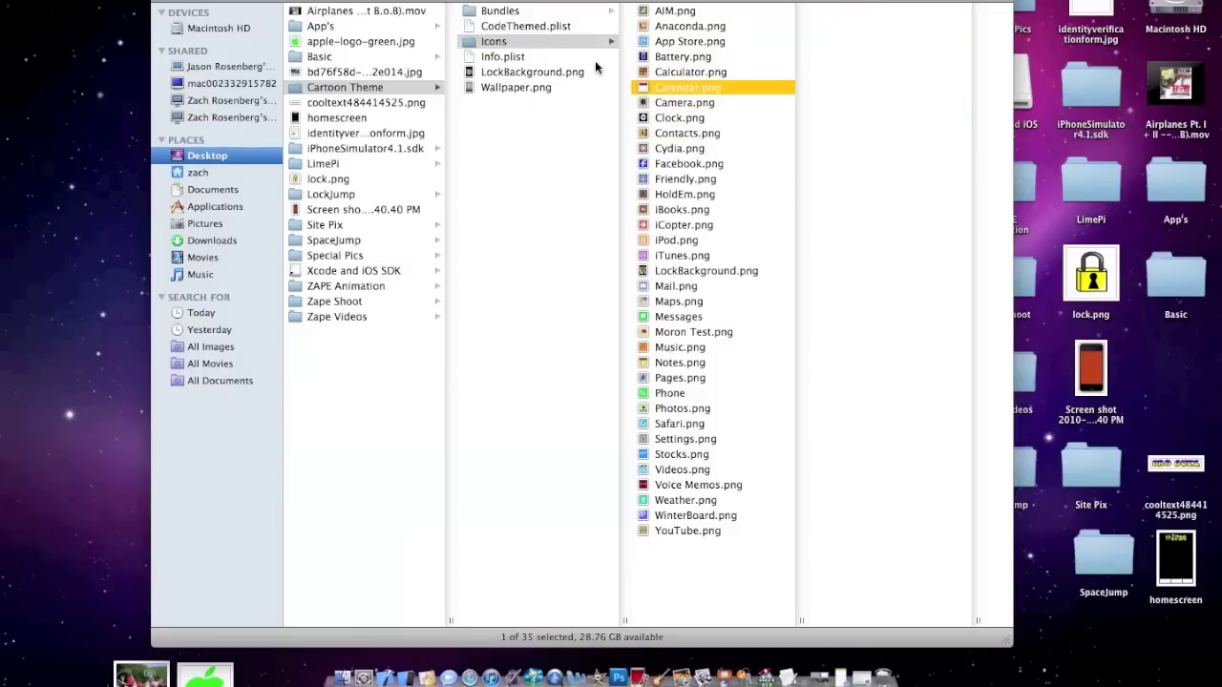
{"action": "left_click", "coordinate": [687, 11]}
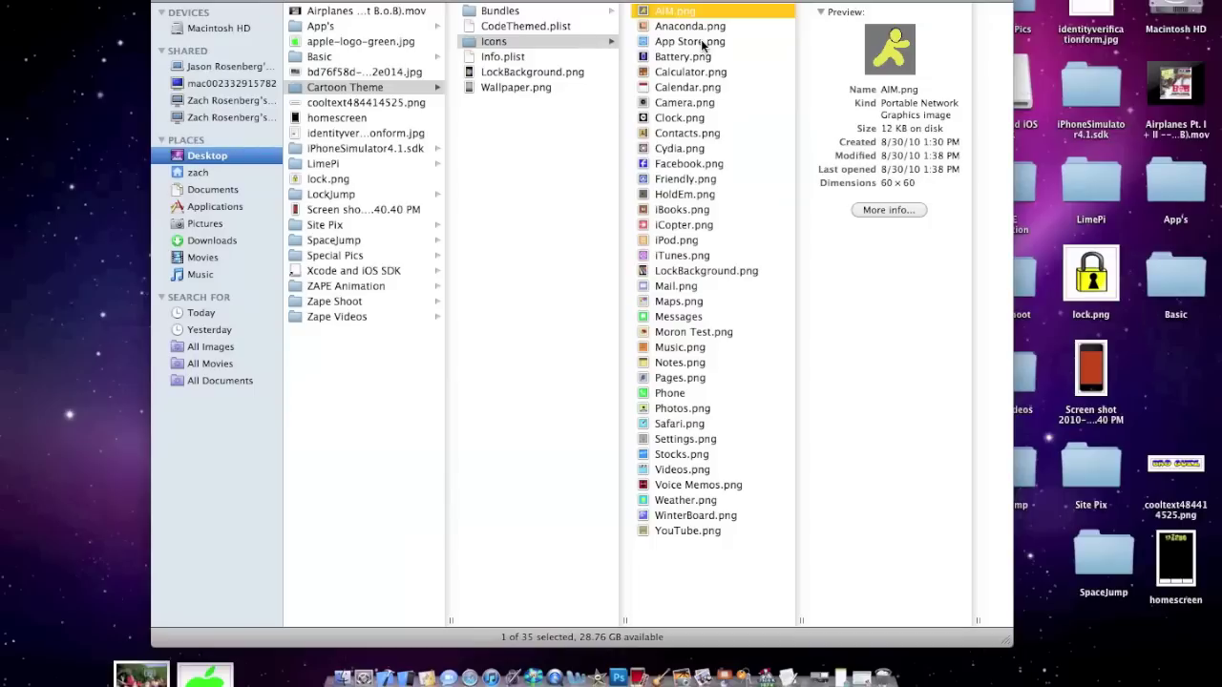
{"action": "key", "text": "Down"}
{"action": "key", "text": "Down"}
{"action": "key", "text": "Down"}
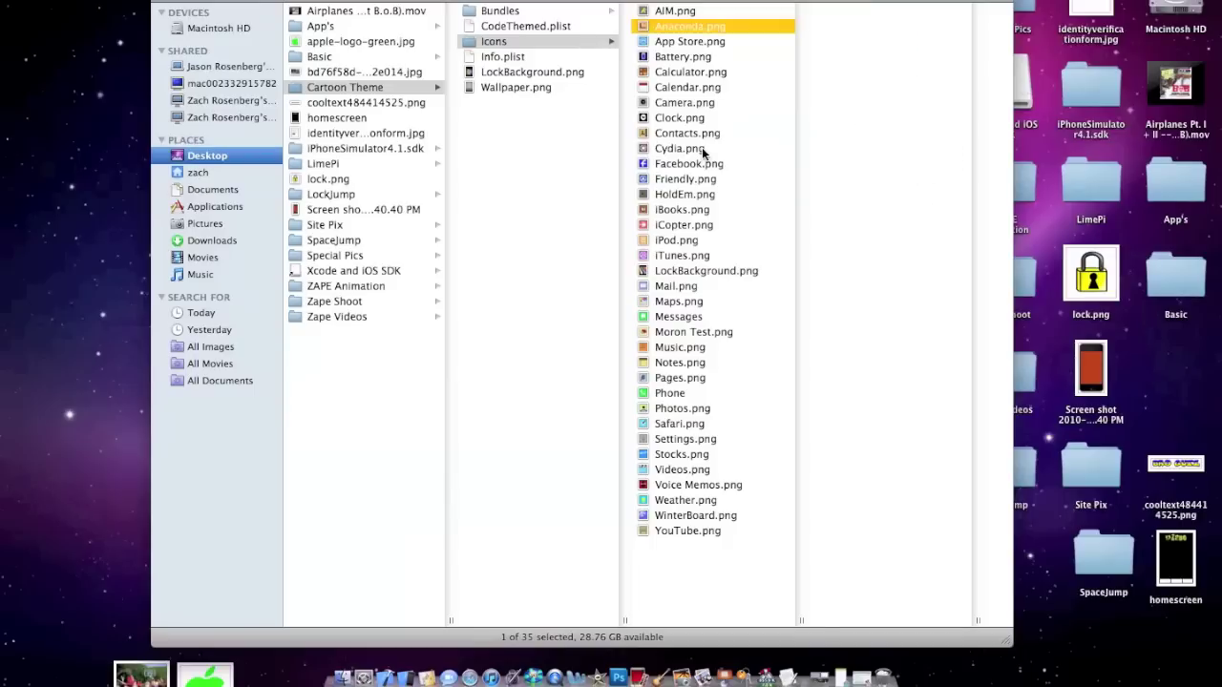
{"action": "key", "text": "Down"}
{"action": "key", "text": "Down"}
{"action": "key", "text": "Down"}
{"action": "key", "text": "Down"}
{"action": "key", "text": "Down"}
{"action": "key", "text": "Down"}
{"action": "key", "text": "Down"}
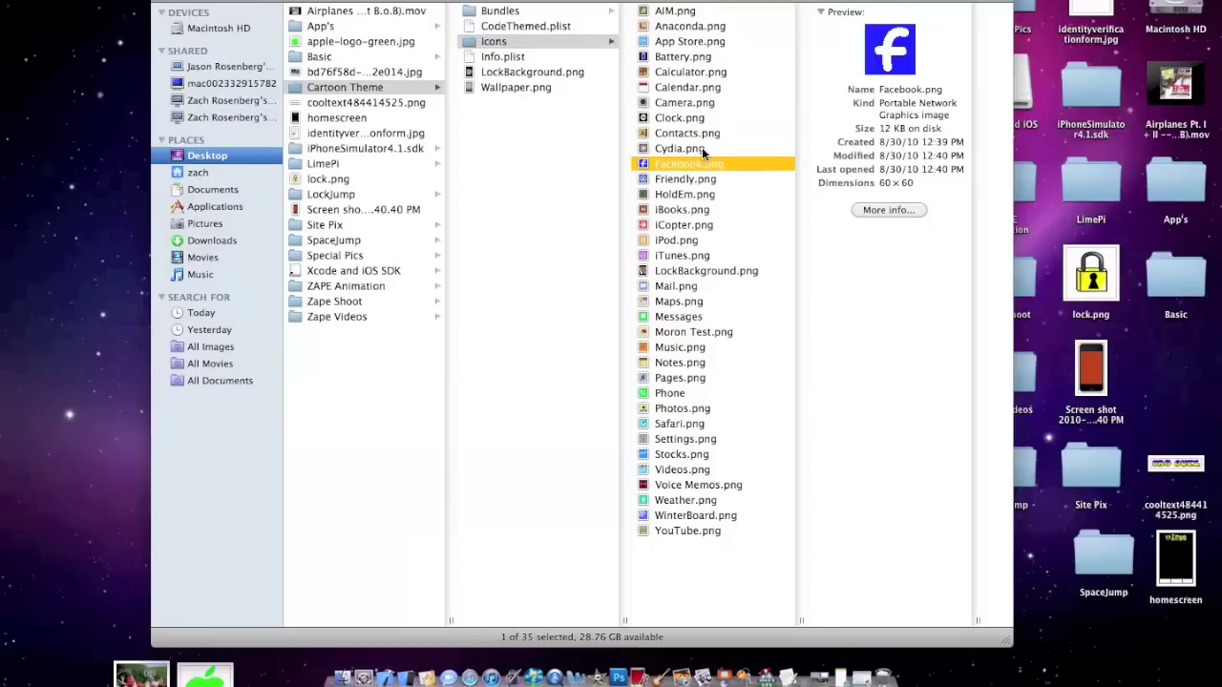
{"action": "key", "text": "Down"}
{"action": "key", "text": "Down"}
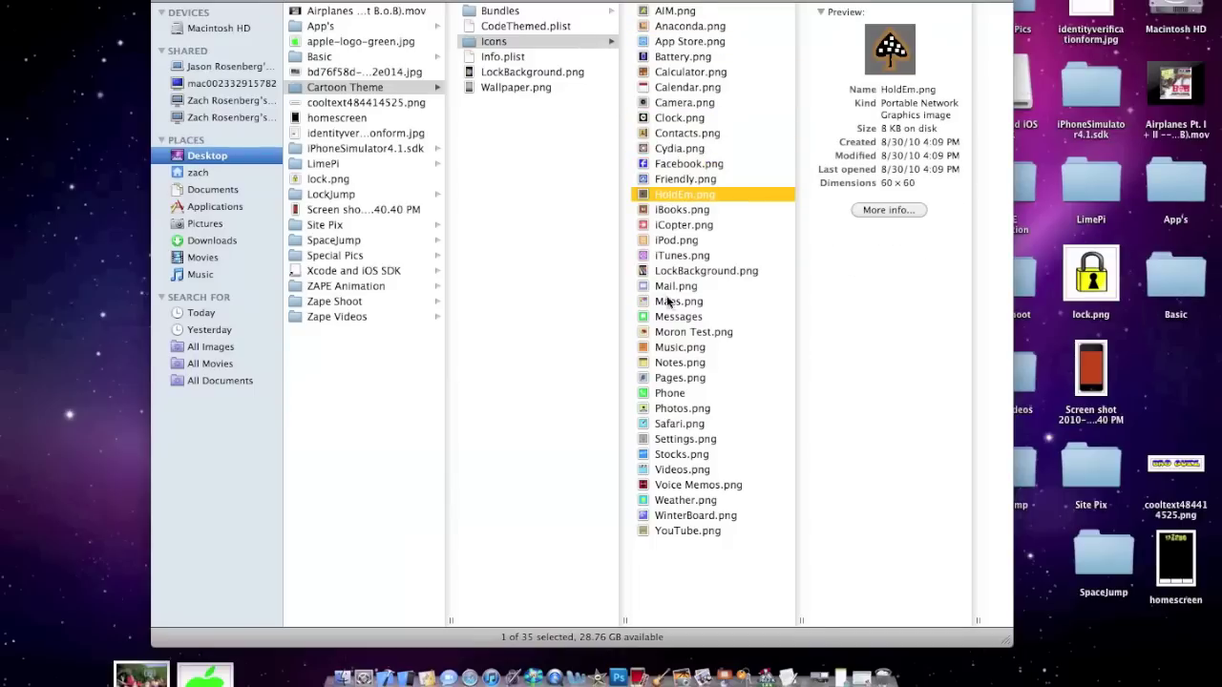
{"action": "left_click", "coordinate": [686, 330]}
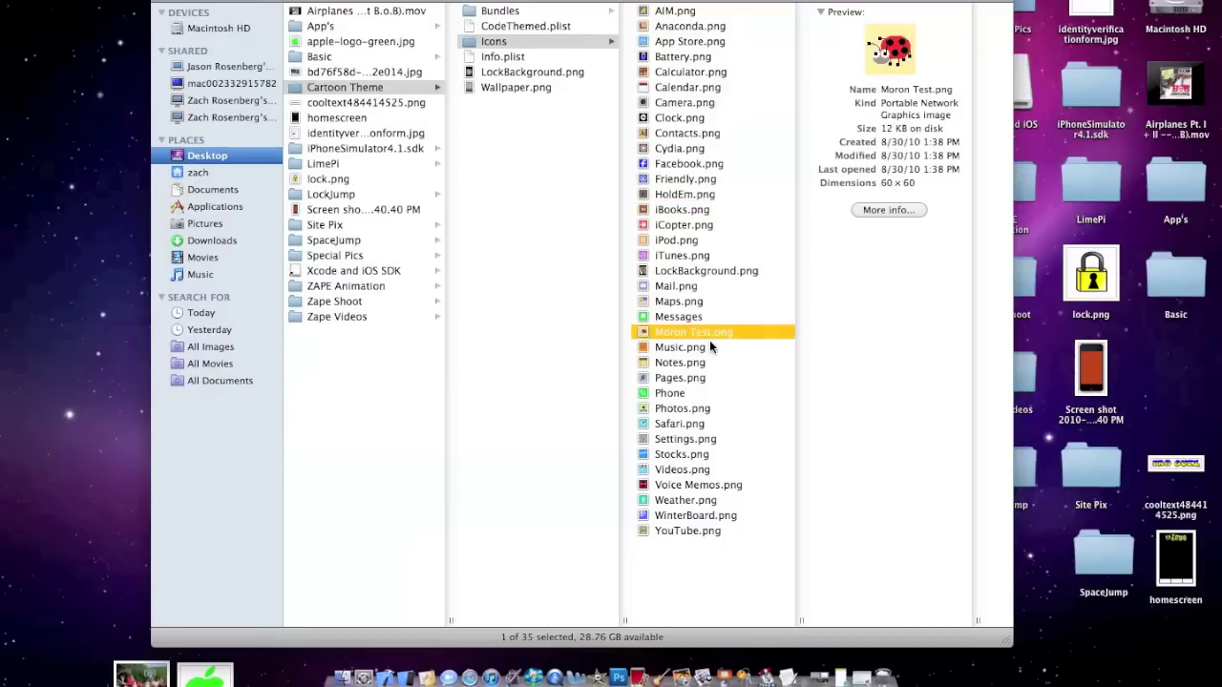
{"action": "key", "text": "Left"}
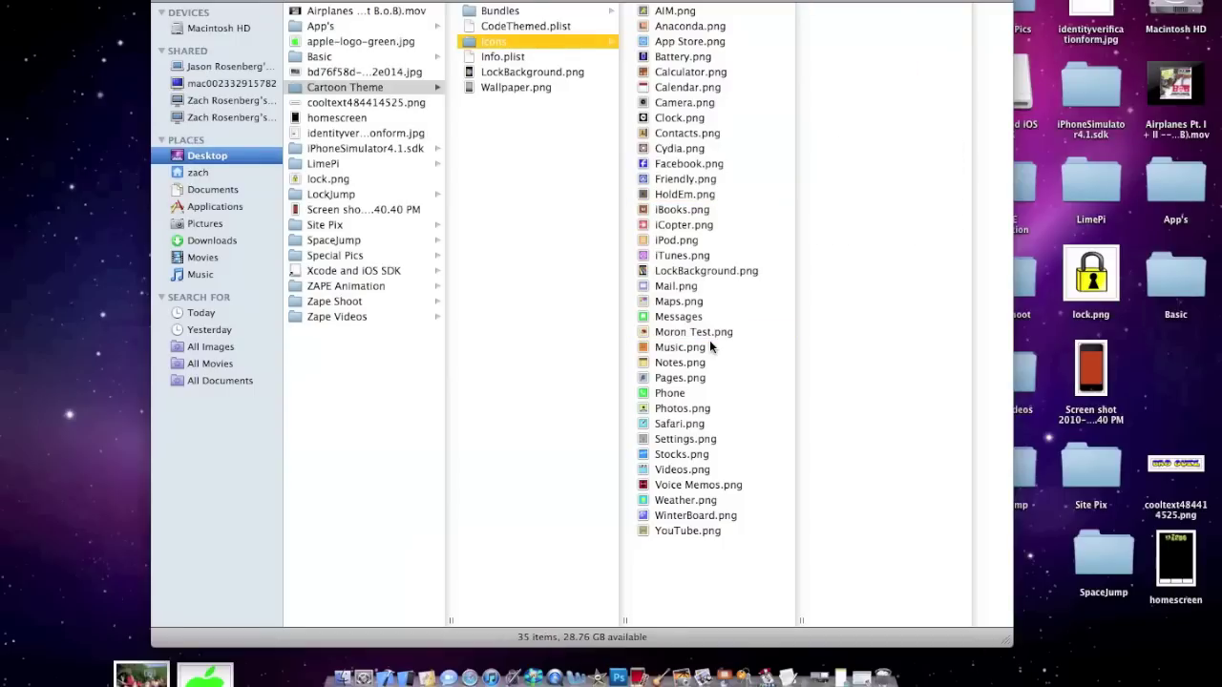
{"action": "key", "text": "Up"}
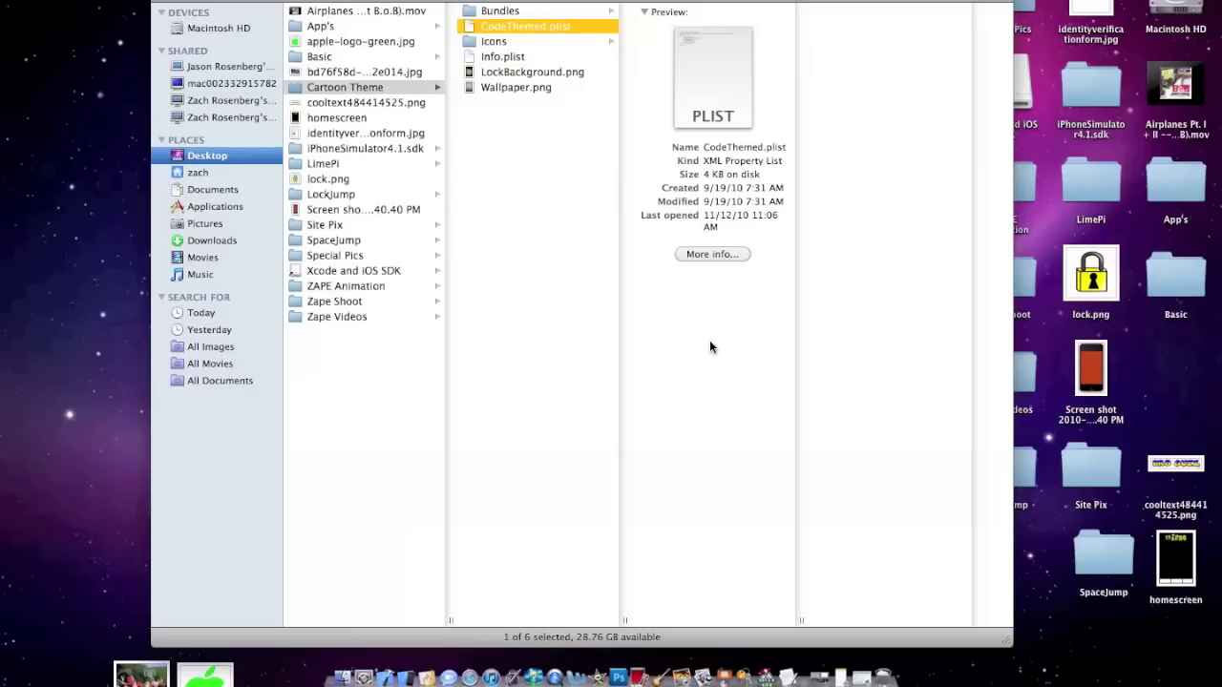
Quick Look the bottombarknobgray.png knob in Bundles > com.apple.TelephonyUI.
{"action": "key", "text": "Up"}
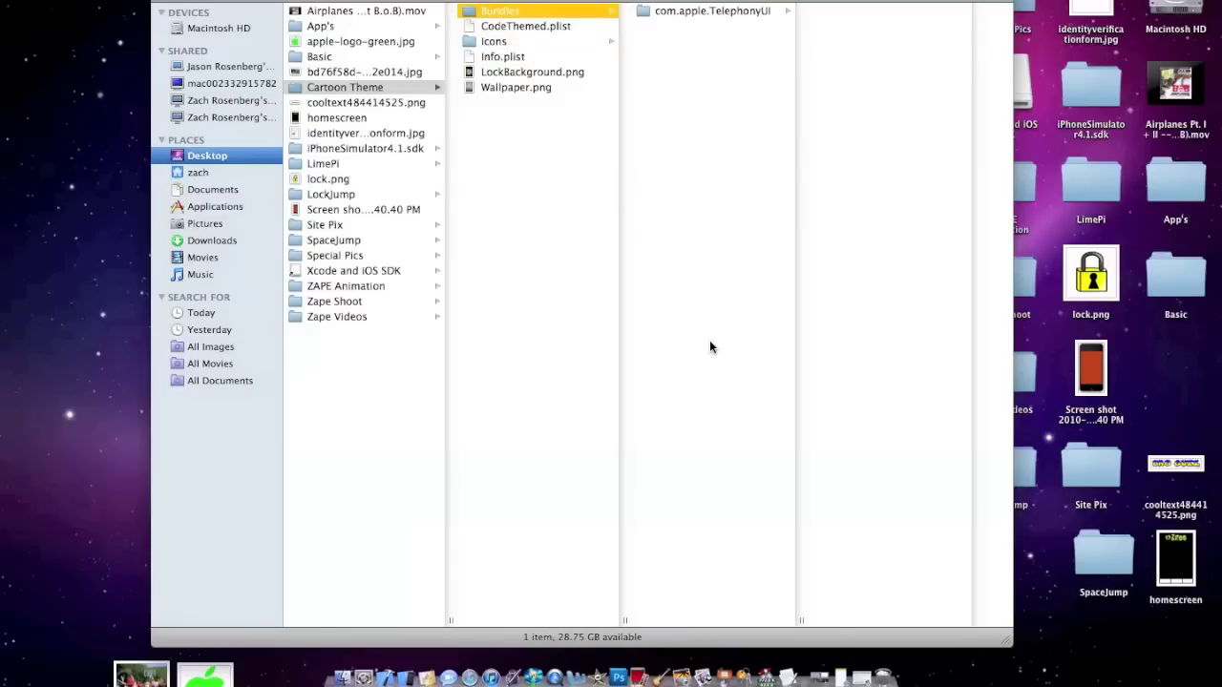
{"action": "key", "text": "Right"}
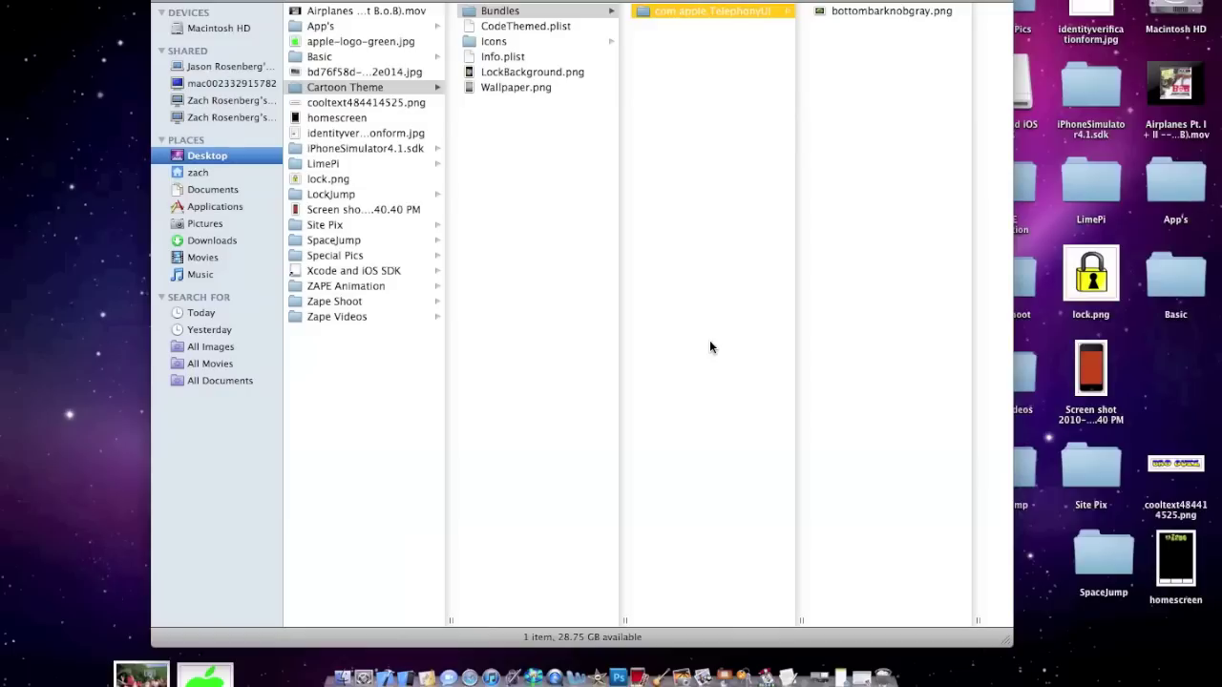
{"action": "key", "text": "Right"}
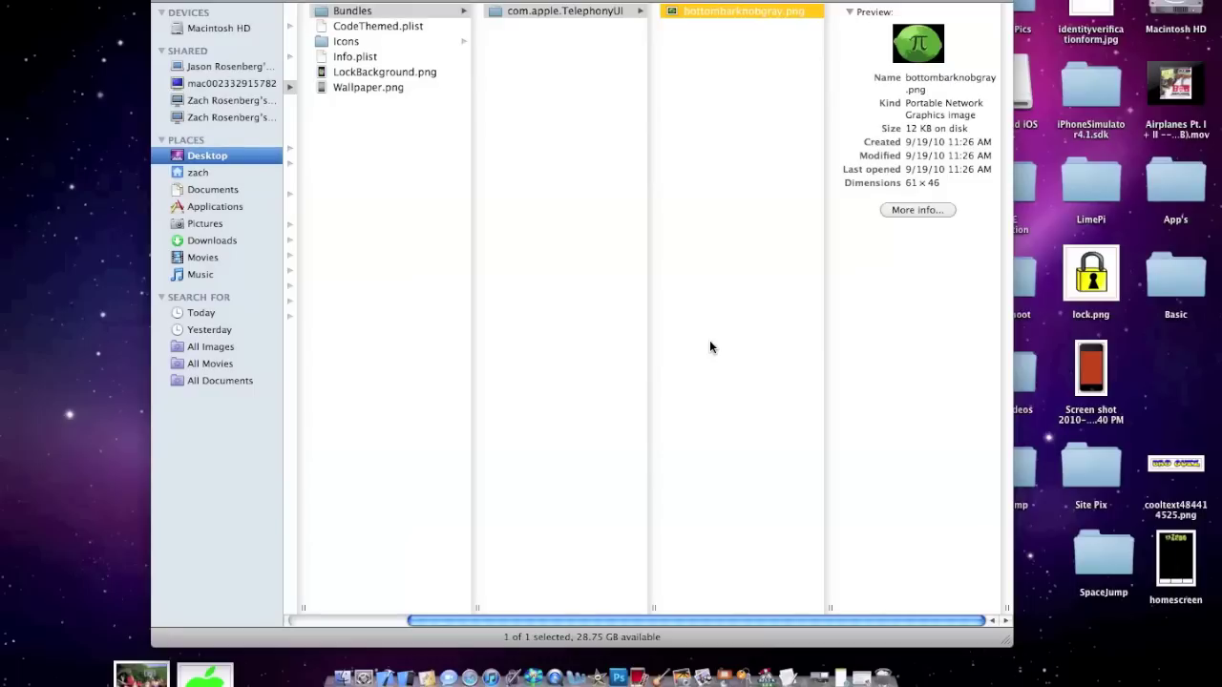
{"action": "key", "text": "space"}
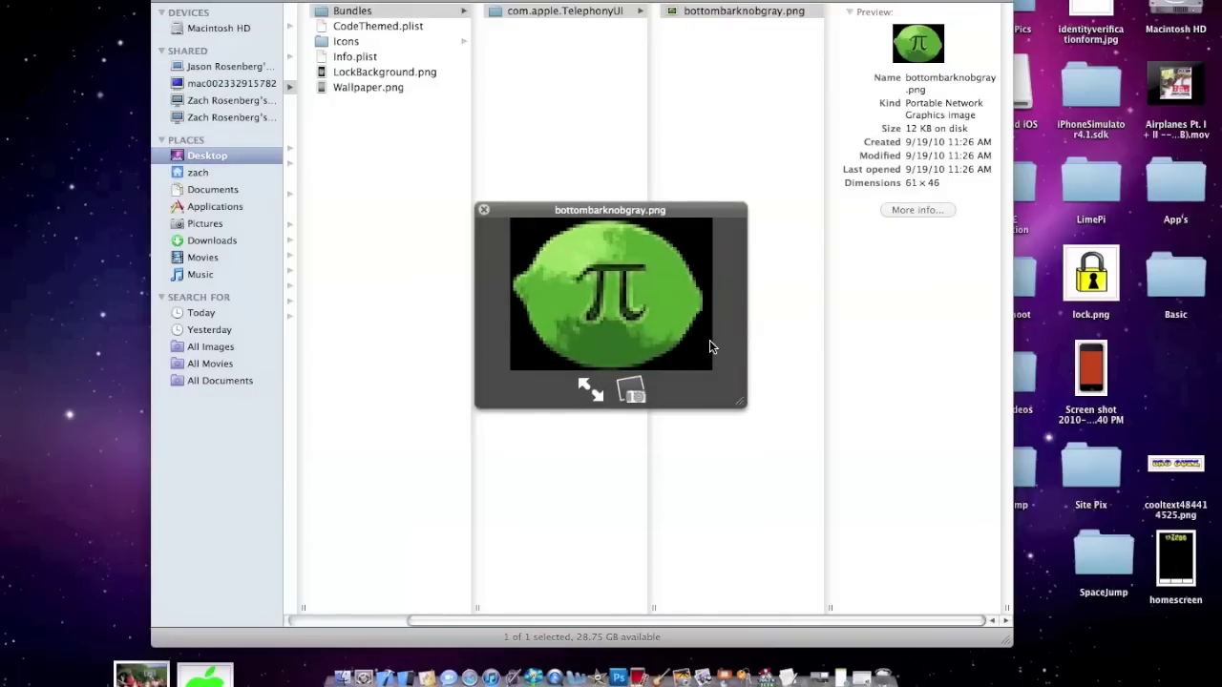
{"action": "key", "text": "space"}
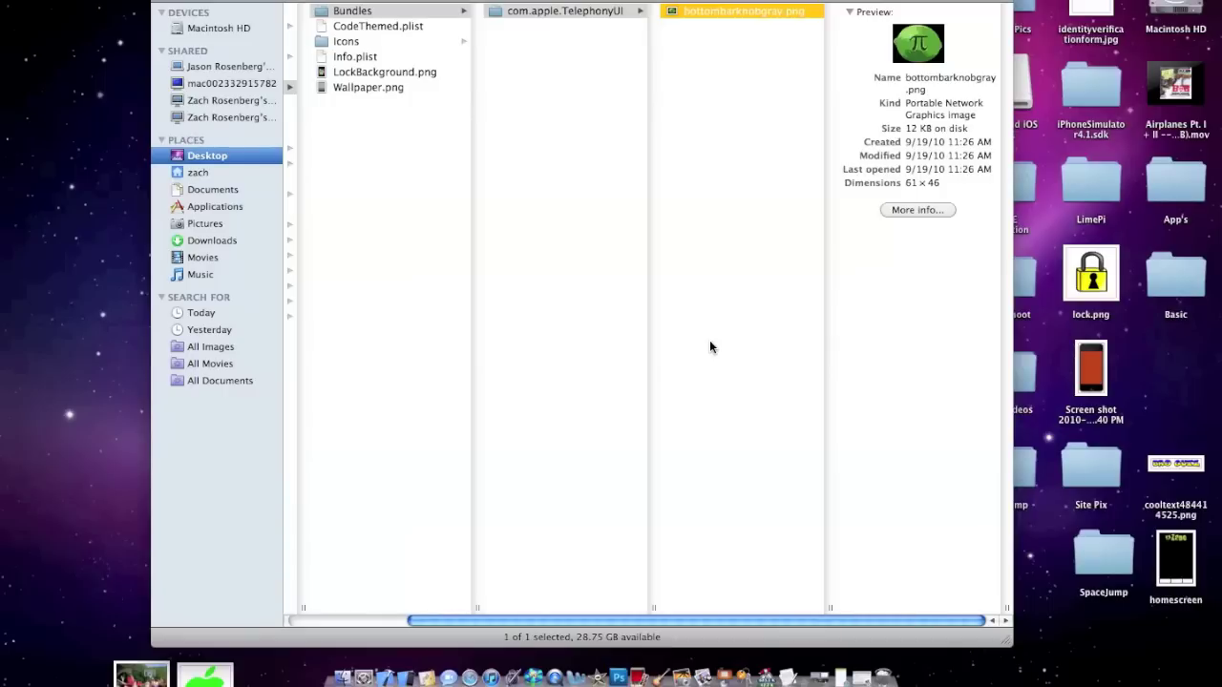
Go back to the Cartoon Theme folder and preview Wallpaper.png again.
{"action": "key", "text": "Left"}
{"action": "key", "text": "Left"}
{"action": "key", "text": "Left"}
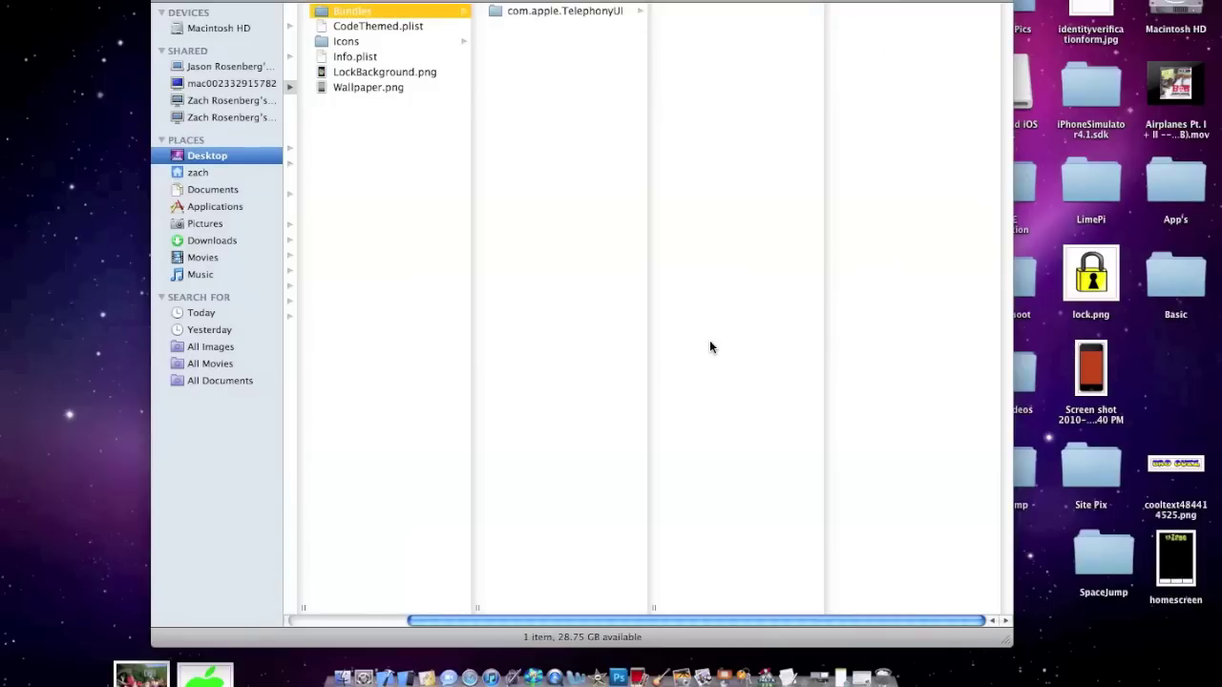
{"action": "key", "text": "Right"}
{"action": "key", "text": "Down"}
{"action": "key", "text": "Down"}
{"action": "key", "text": "Down"}
{"action": "key", "text": "Down"}
{"action": "key", "text": "Down"}
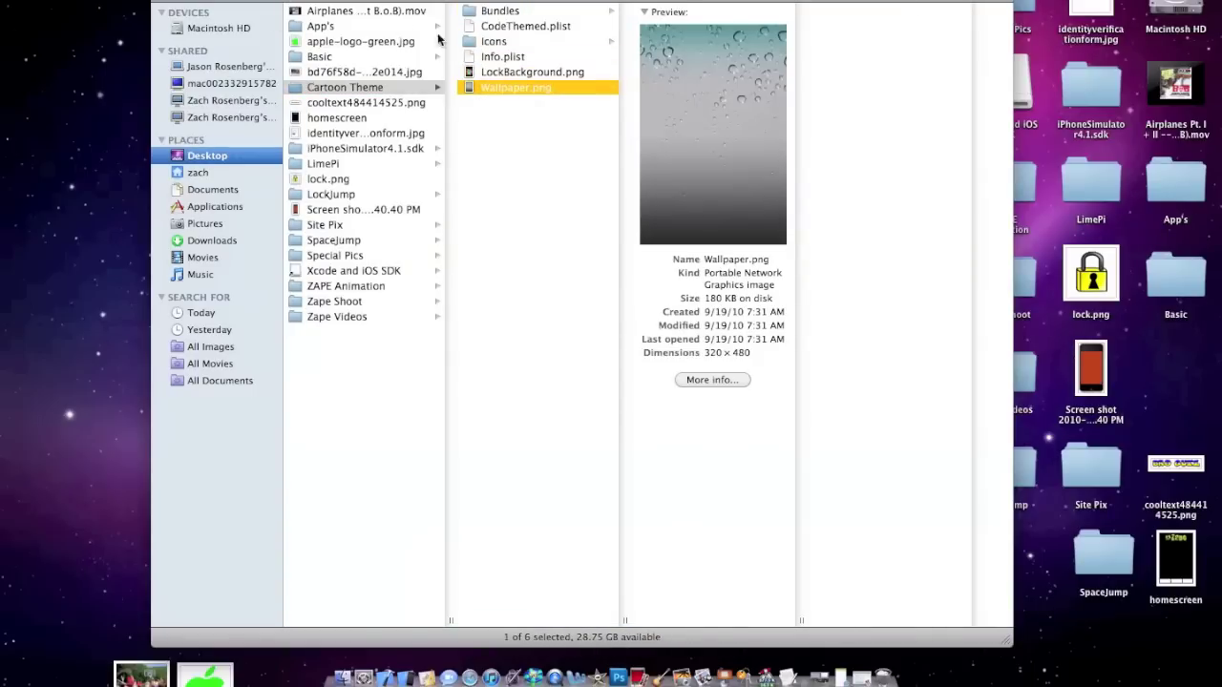
Close Cartoon Theme, then create a desktop folder named 'Test Theme' and open it.
{"action": "key", "text": "super+w"}
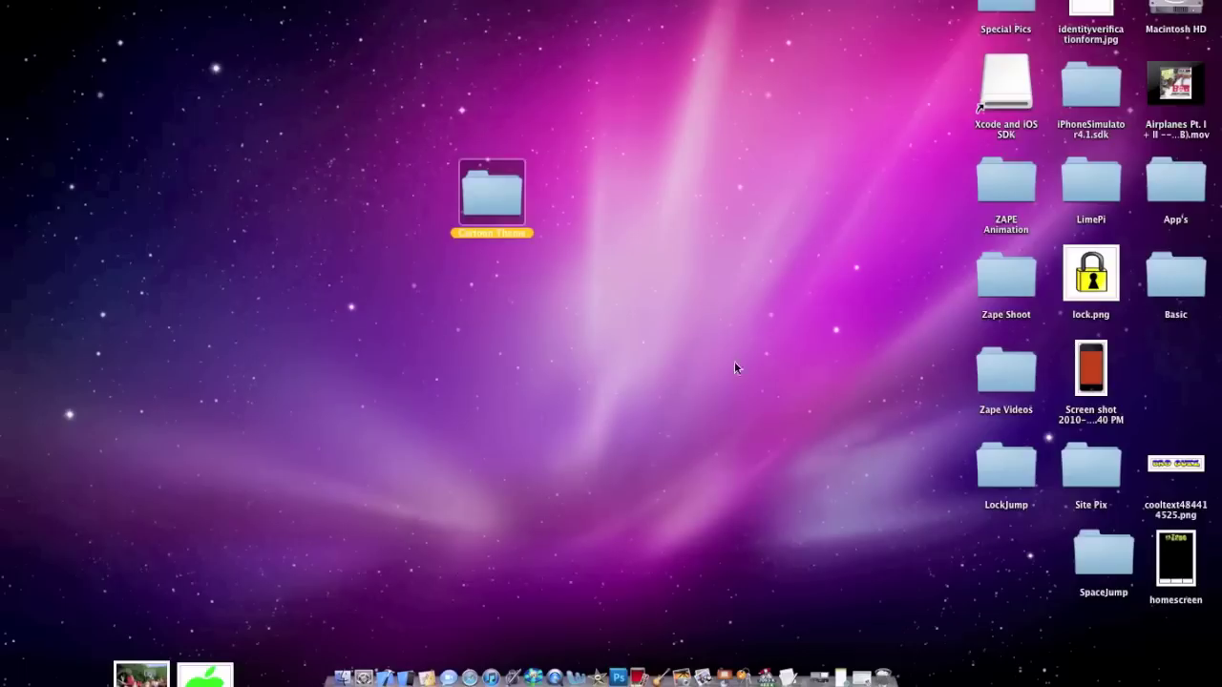
{"action": "right_click", "coordinate": [641, 306]}
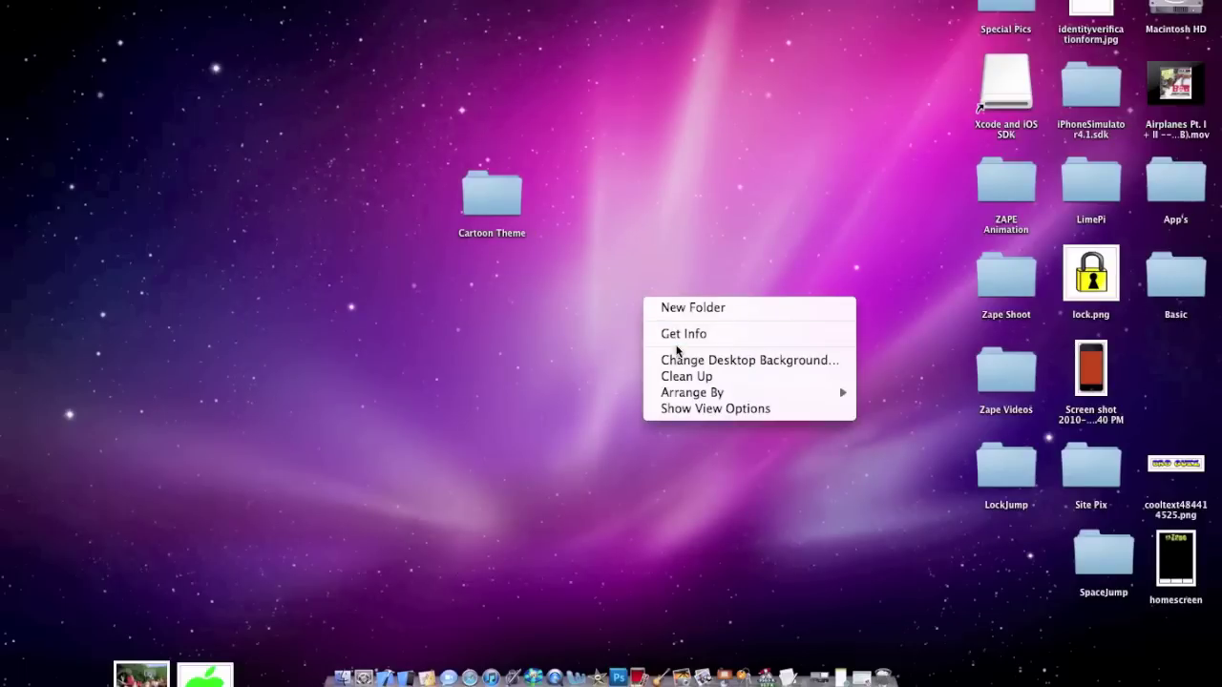
{"action": "left_click", "coordinate": [672, 309]}
{"action": "type", "text": "Te"}
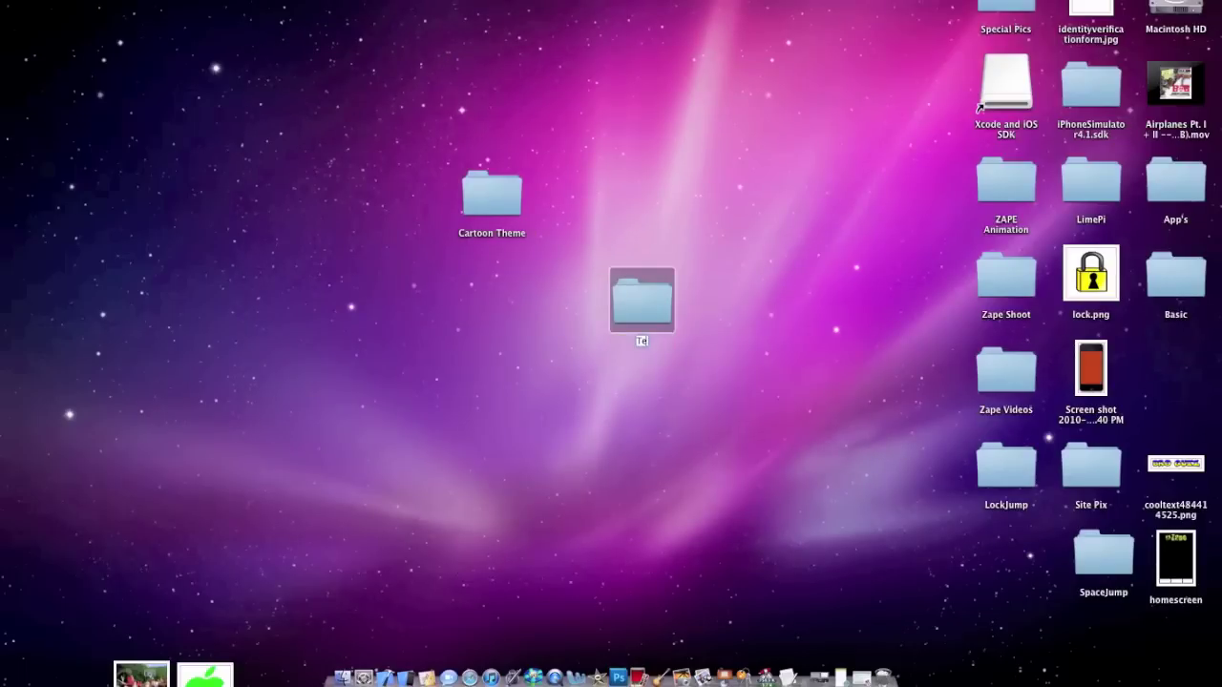
{"action": "type", "text": "st Theme"}
{"action": "key", "text": "Return"}
{"action": "double_click", "coordinate": [653, 295]}
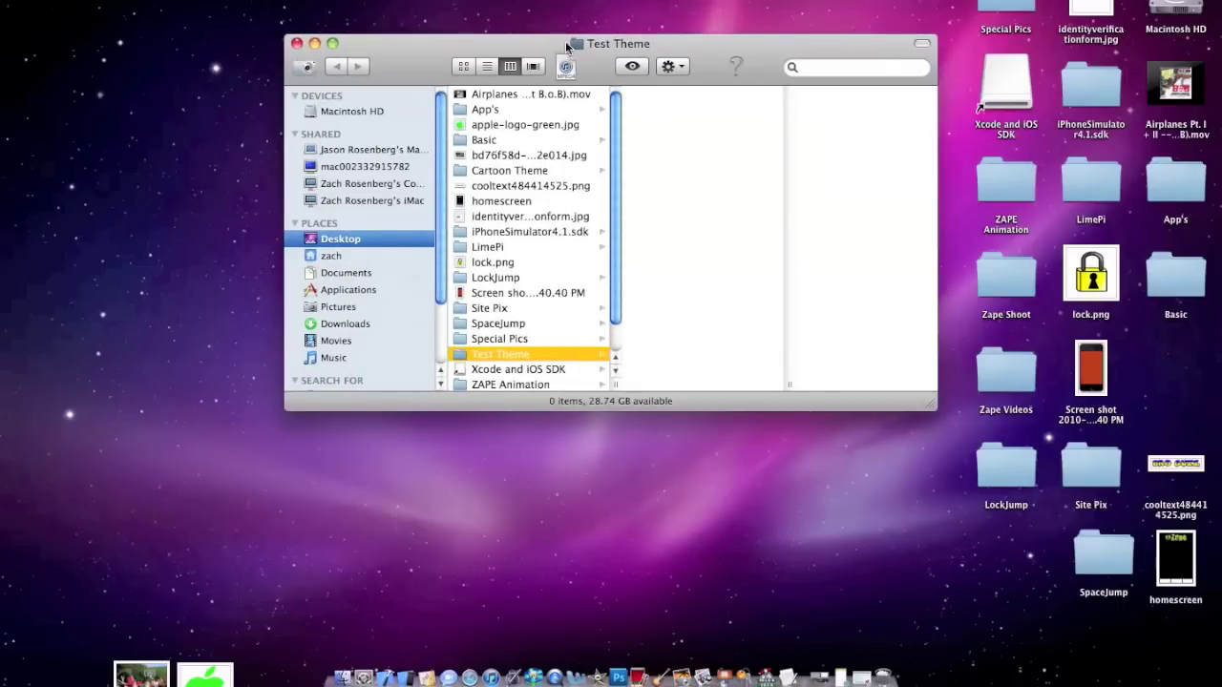
{"action": "left_click_drag", "start_coordinate": [622, 48], "coordinate": [500, 4]}
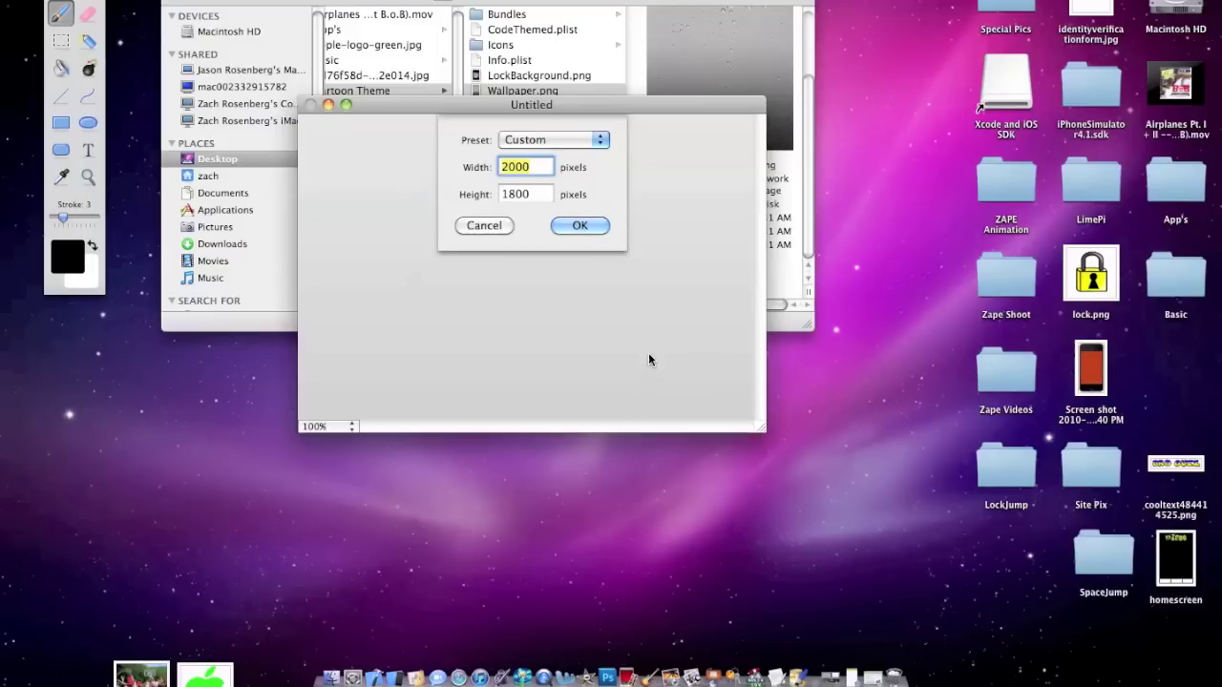
Create a 320 × 460 pixel image and enlarge its window.
{"action": "type", "text": "320"}
{"action": "key", "text": "Tab"}
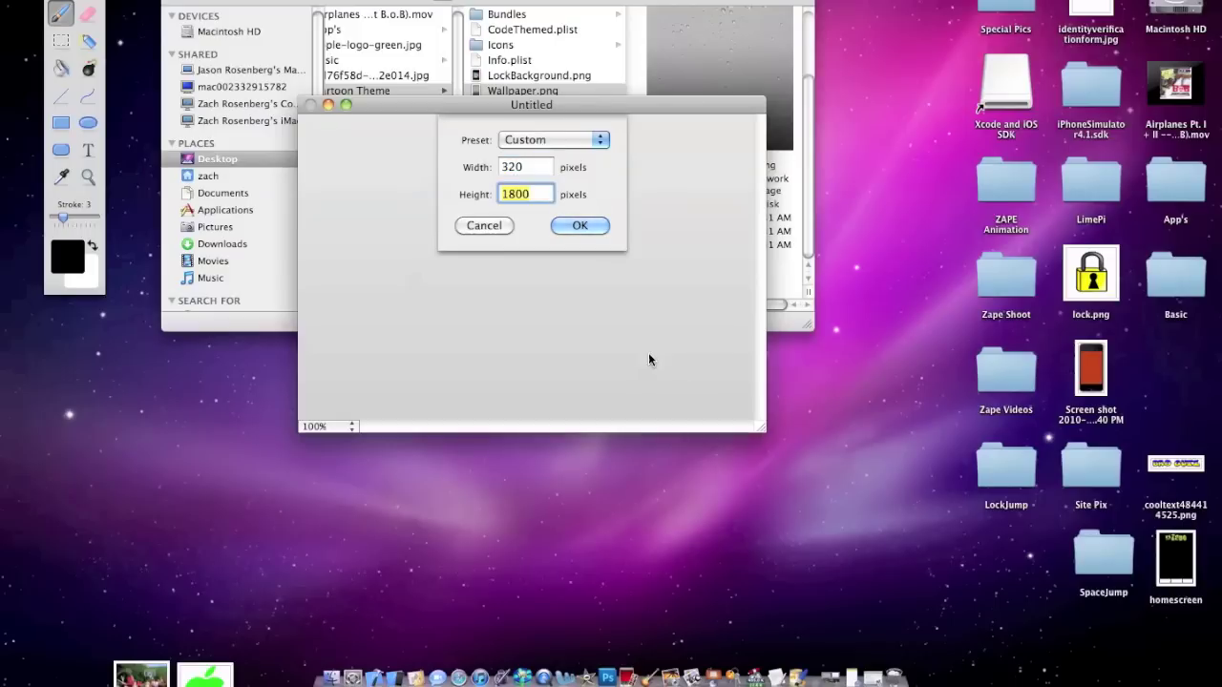
{"action": "type", "text": "460"}
{"action": "key", "text": "Return"}
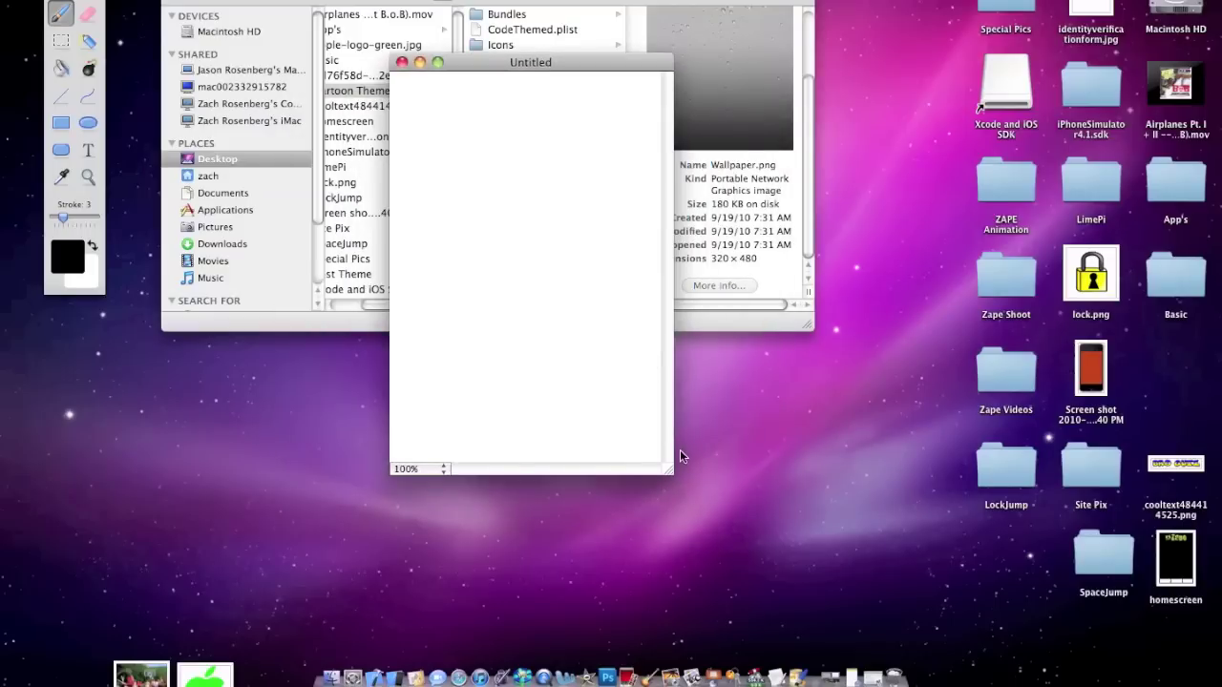
{"action": "left_click_drag", "start_coordinate": [669, 470], "coordinate": [801, 593]}
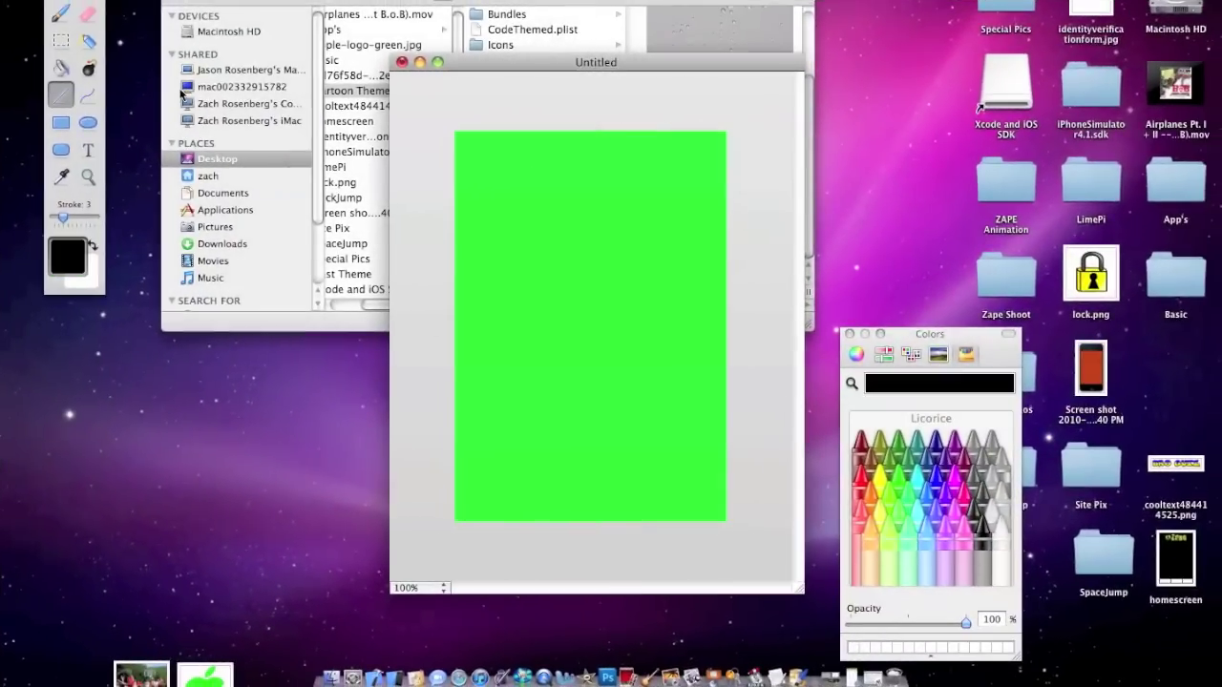
Divide the canvas into eight wedges with two black diagonals and centre lines.
{"action": "left_click_drag", "start_coordinate": [457, 132], "coordinate": [726, 520]}
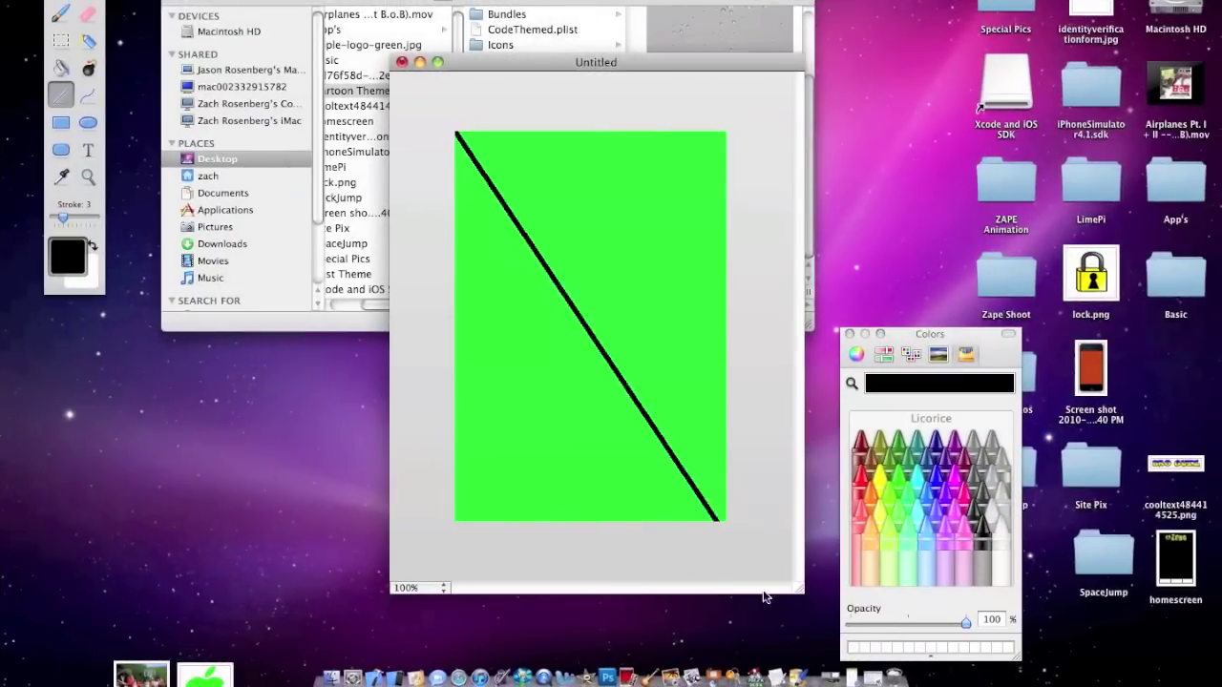
{"action": "left_click_drag", "start_coordinate": [726, 132], "coordinate": [456, 520]}
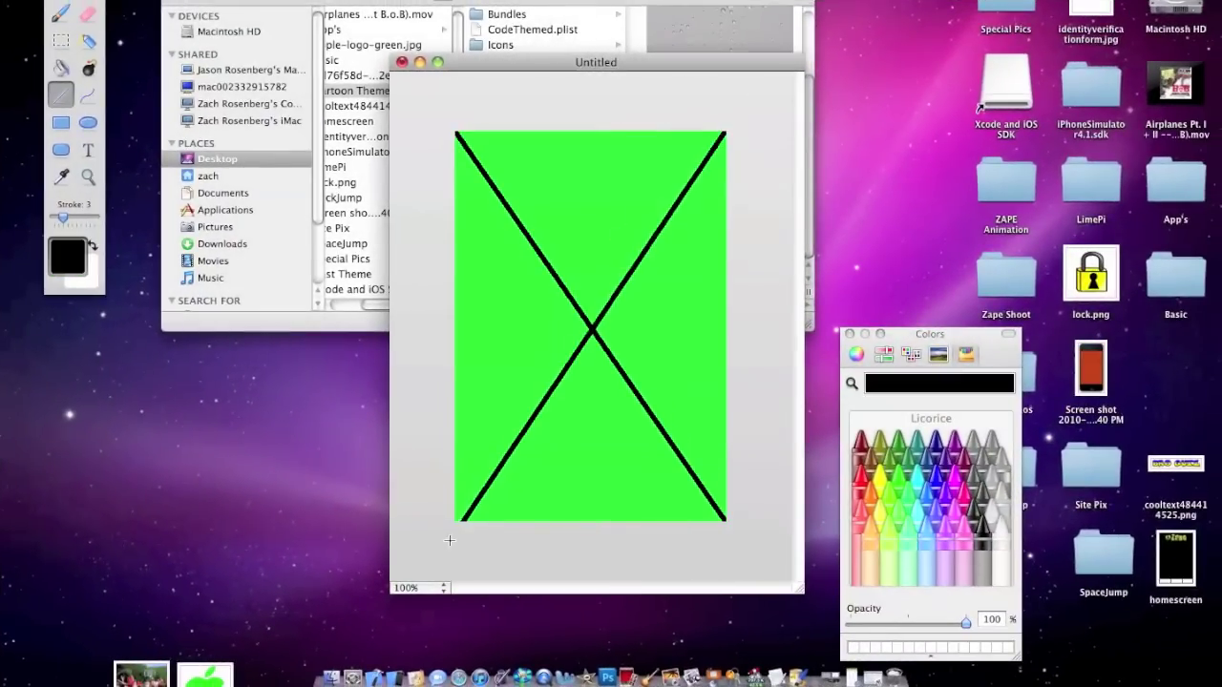
{"action": "mouse_move", "coordinate": [726, 328]}
{"action": "left_mouse_down"}
{"action": "mouse_move", "coordinate": [448, 339]}
{"action": "mouse_move", "coordinate": [439, 327]}
{"action": "left_mouse_up"}
{"action": "left_click_drag", "start_coordinate": [593, 328], "coordinate": [592, 115]}
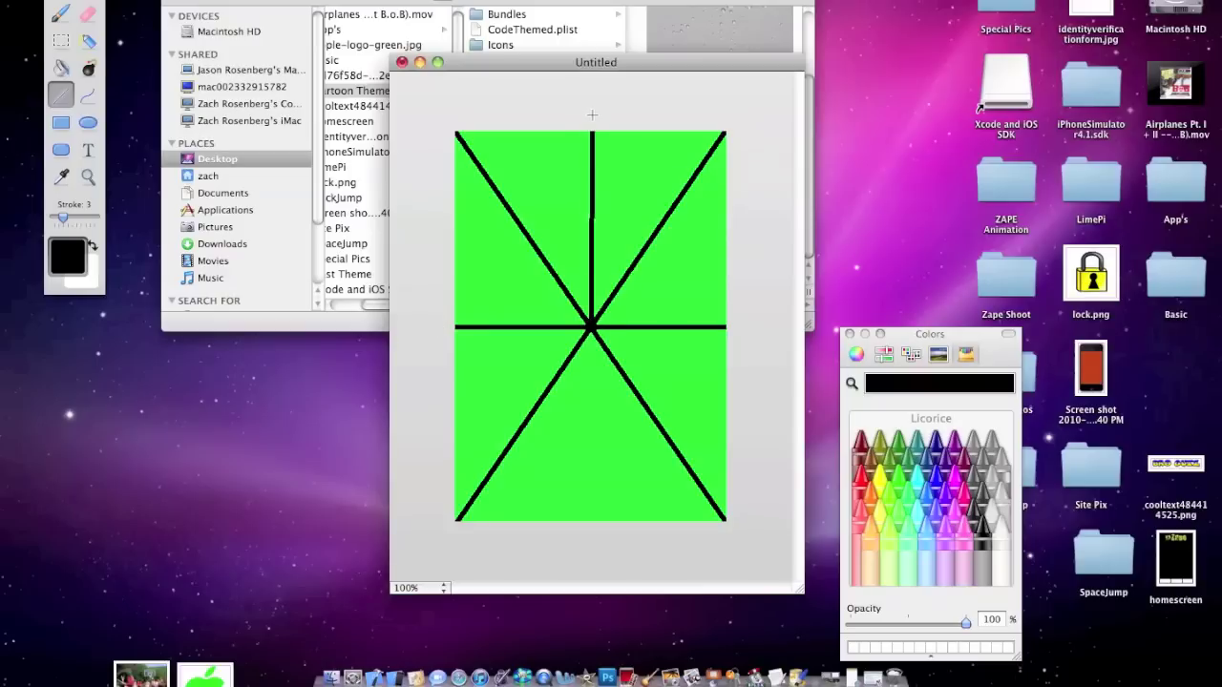
{"action": "left_click_drag", "start_coordinate": [592, 327], "coordinate": [592, 531]}
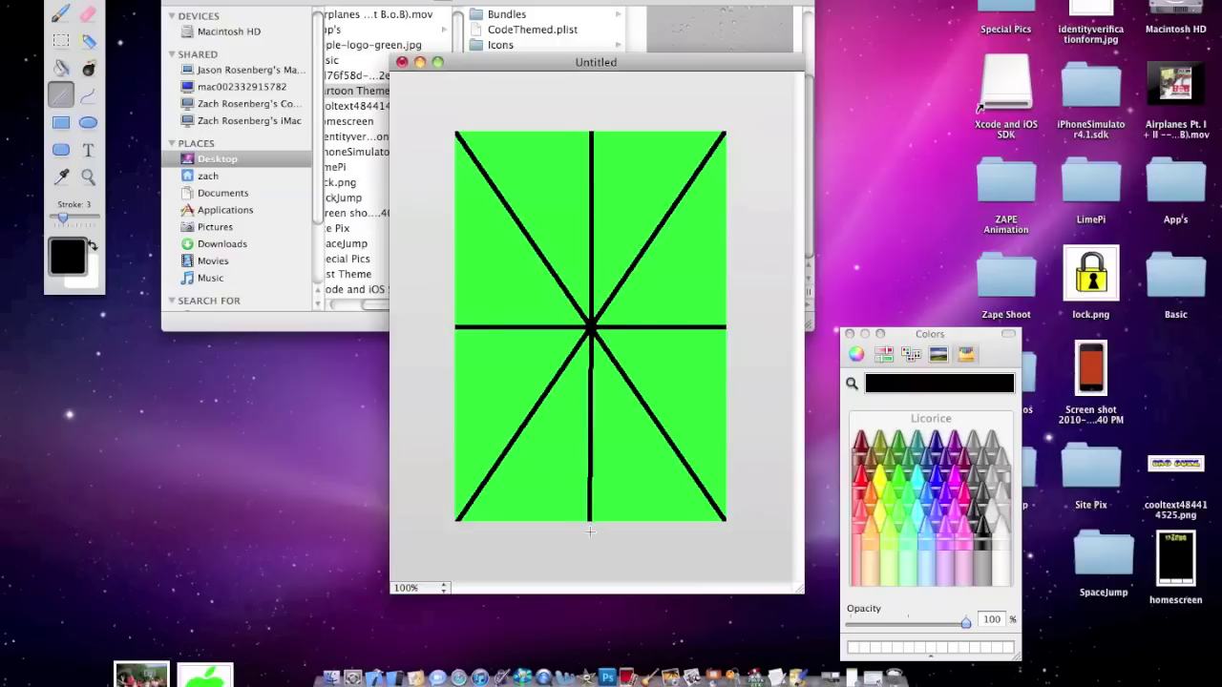
Bucket-fill pairs of opposite wedges red, cyan and yellow.
{"action": "left_click", "coordinate": [864, 482]}
{"action": "left_click", "coordinate": [61, 67]}
{"action": "left_click", "coordinate": [564, 216]}
{"action": "left_click", "coordinate": [639, 449]}
{"action": "left_click", "coordinate": [904, 483]}
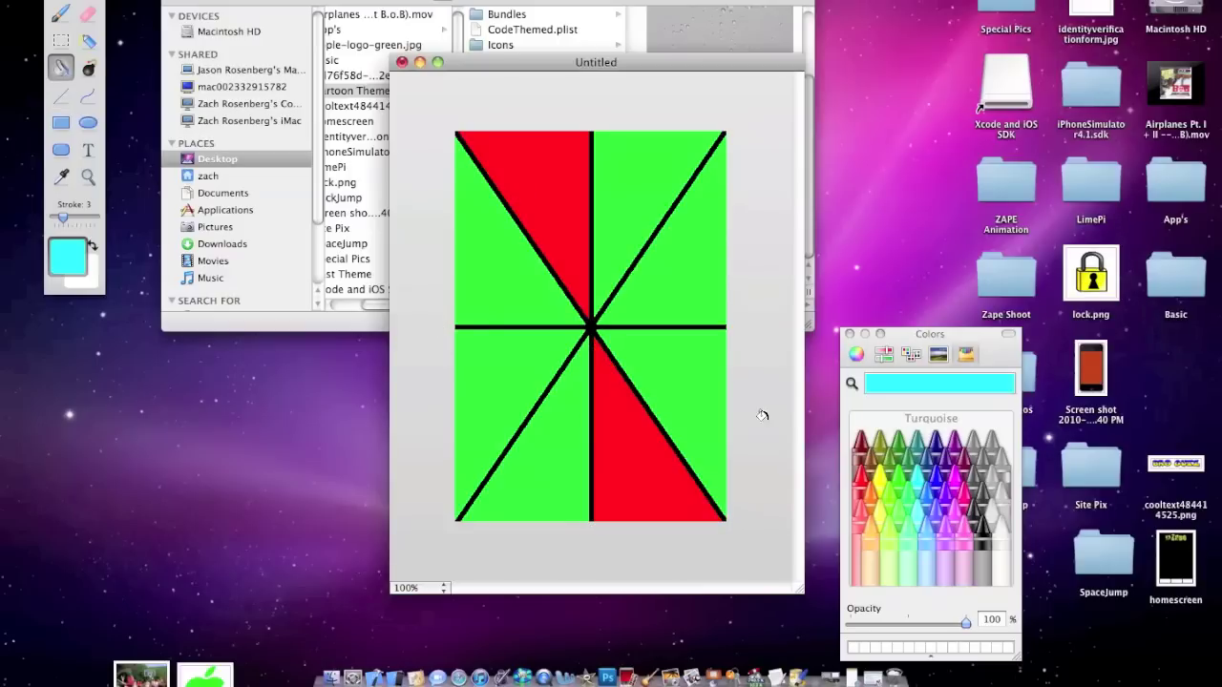
{"action": "left_click", "coordinate": [697, 449]}
{"action": "left_click", "coordinate": [482, 244]}
{"action": "left_click", "coordinate": [886, 478]}
{"action": "left_click", "coordinate": [630, 191]}
{"action": "left_click", "coordinate": [496, 437]}
{"action": "key", "text": "super+z"}
{"action": "left_click", "coordinate": [560, 464]}
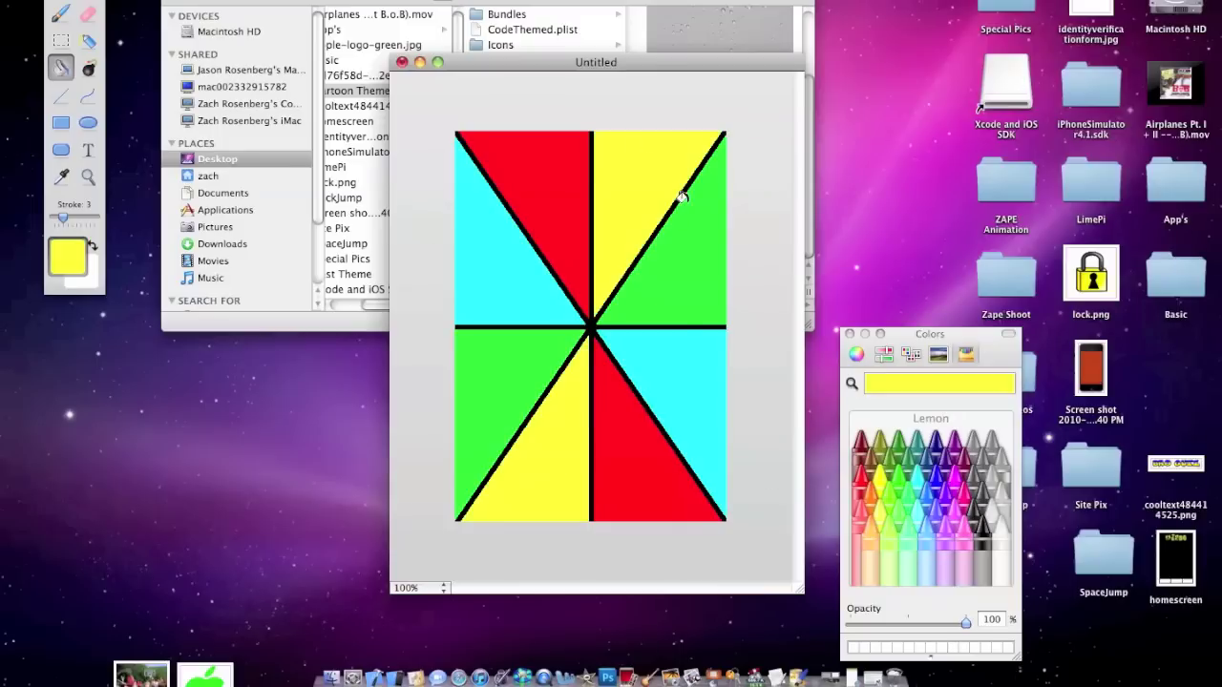
Spray yellow C and S shapes in the red wedges and pink squiggles in the cyan wedges.
{"action": "left_click", "coordinate": [88, 40]}
{"action": "left_click_drag", "start_coordinate": [559, 153], "coordinate": [571, 195]}
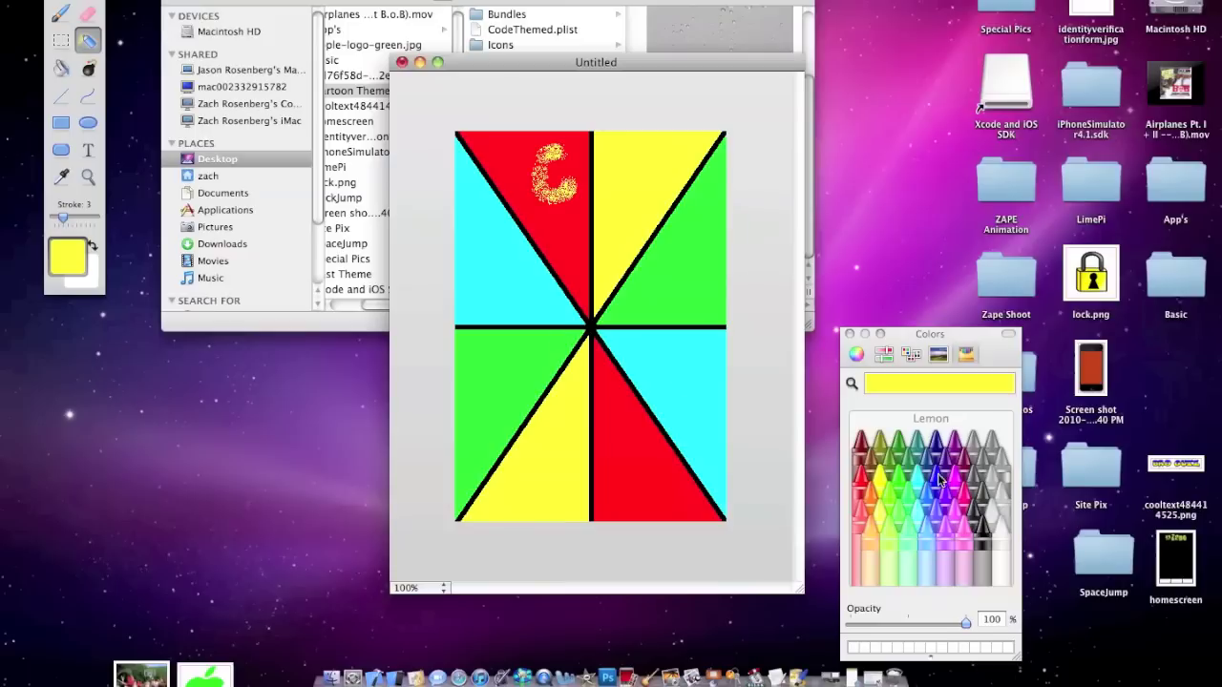
{"action": "left_click_drag", "start_coordinate": [630, 434], "coordinate": [680, 504]}
{"action": "left_click", "coordinate": [954, 497]}
{"action": "left_click_drag", "start_coordinate": [711, 366], "coordinate": [728, 441]}
{"action": "left_click", "coordinate": [467, 255]}
{"action": "left_click_drag", "start_coordinate": [461, 280], "coordinate": [539, 284]}
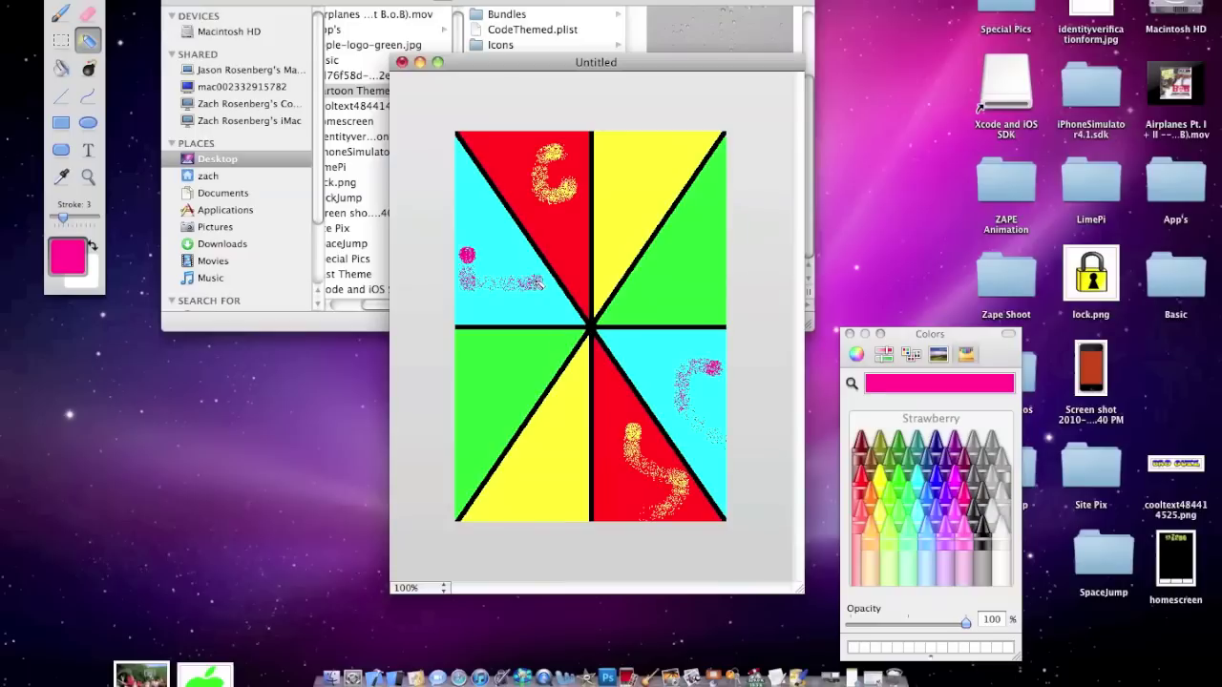
{"action": "key", "text": "super+z"}
{"action": "key", "text": "super+z"}
{"action": "left_click_drag", "start_coordinate": [466, 239], "coordinate": [511, 305]}
Spray blue marks in green wedges, turquoise strokes in yellow wedges, and yellow speckles overall.
{"action": "left_click", "coordinate": [938, 449]}
{"action": "left_click", "coordinate": [664, 303]}
{"action": "left_click_drag", "start_coordinate": [682, 203], "coordinate": [724, 251]}
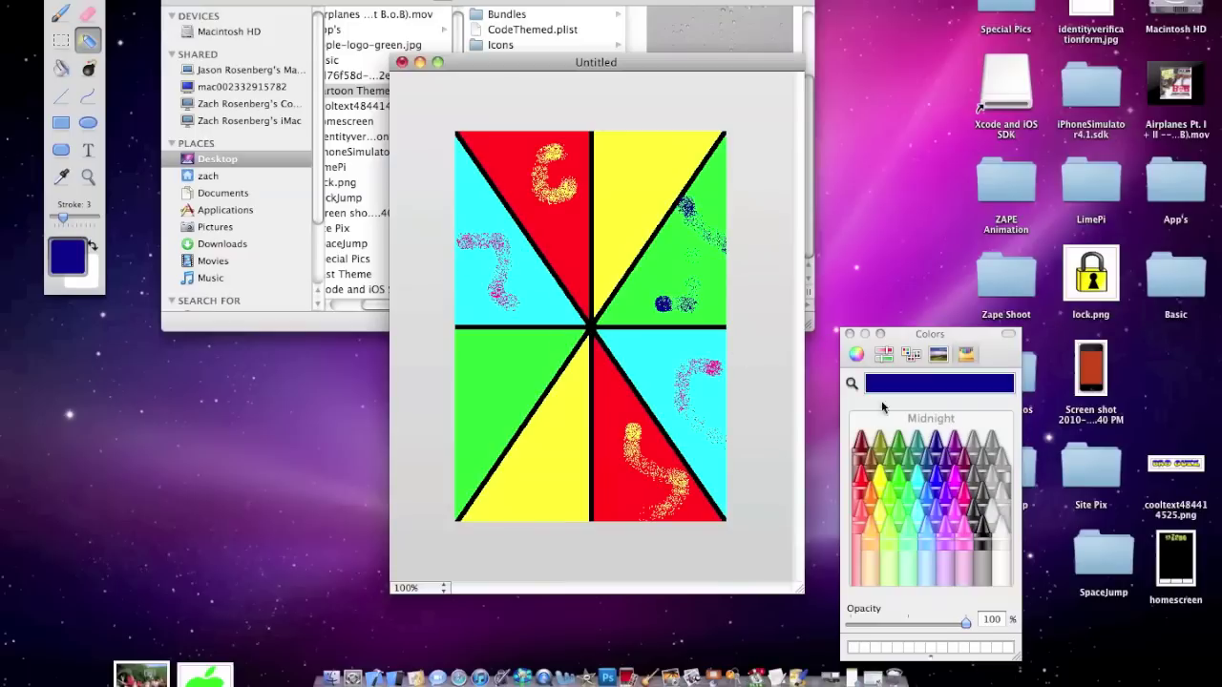
{"action": "key", "text": "super+z"}
{"action": "key", "text": "super+z"}
{"action": "left_click_drag", "start_coordinate": [687, 300], "coordinate": [712, 229]}
{"action": "left_click_drag", "start_coordinate": [489, 427], "coordinate": [465, 381]}
{"action": "left_click", "coordinate": [903, 493]}
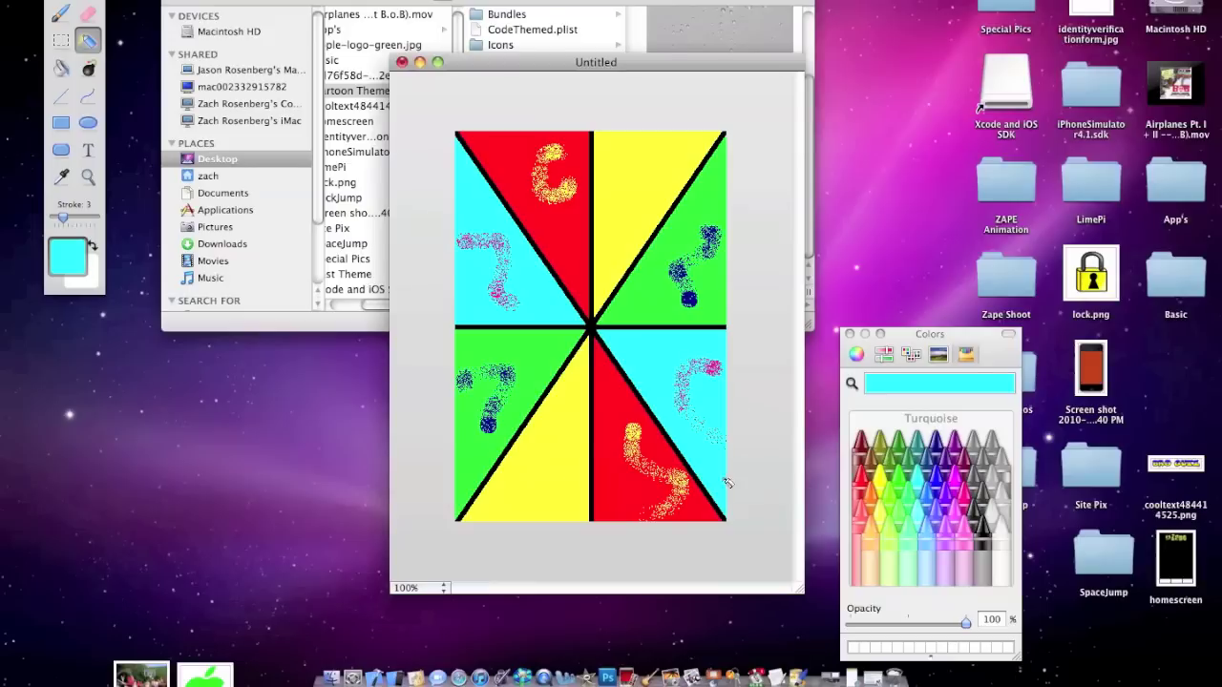
{"action": "left_click_drag", "start_coordinate": [576, 434], "coordinate": [523, 514]}
{"action": "left_click_drag", "start_coordinate": [674, 148], "coordinate": [630, 221]}
{"action": "left_click", "coordinate": [881, 493]}
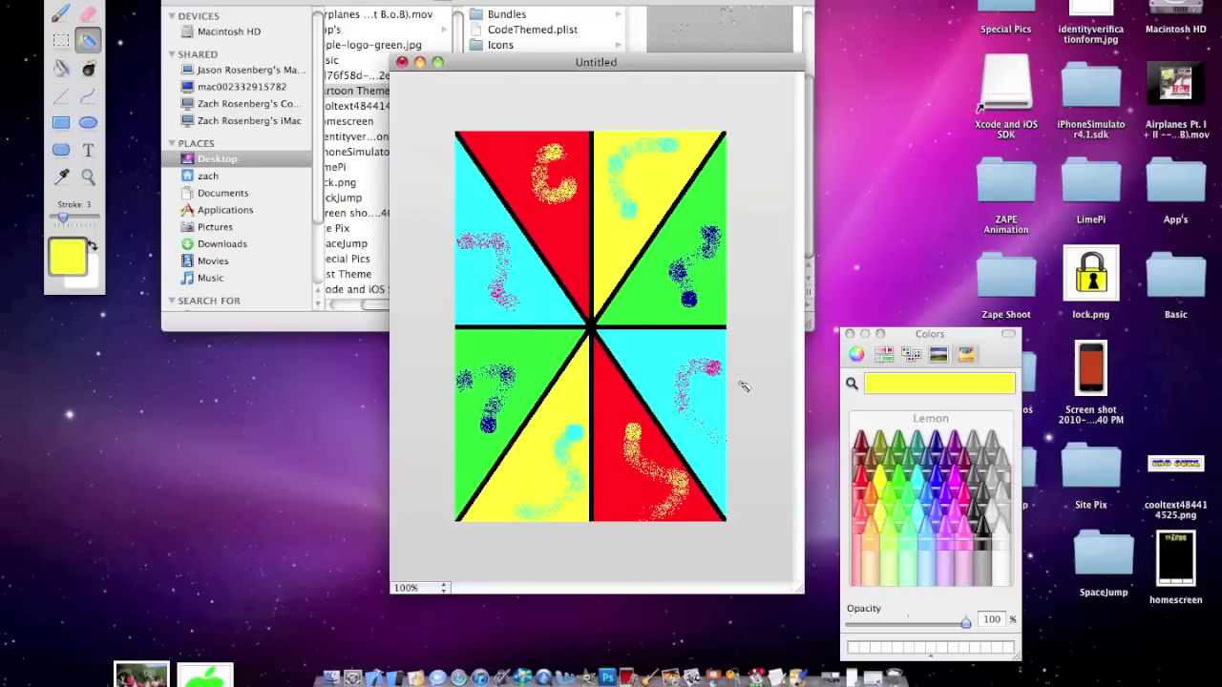
{"action": "mouse_move", "coordinate": [468, 178]}
{"action": "left_mouse_down"}
{"action": "mouse_move", "coordinate": [682, 273]}
{"action": "mouse_move", "coordinate": [646, 514]}
{"action": "mouse_move", "coordinate": [639, 370]}
{"action": "left_mouse_up"}
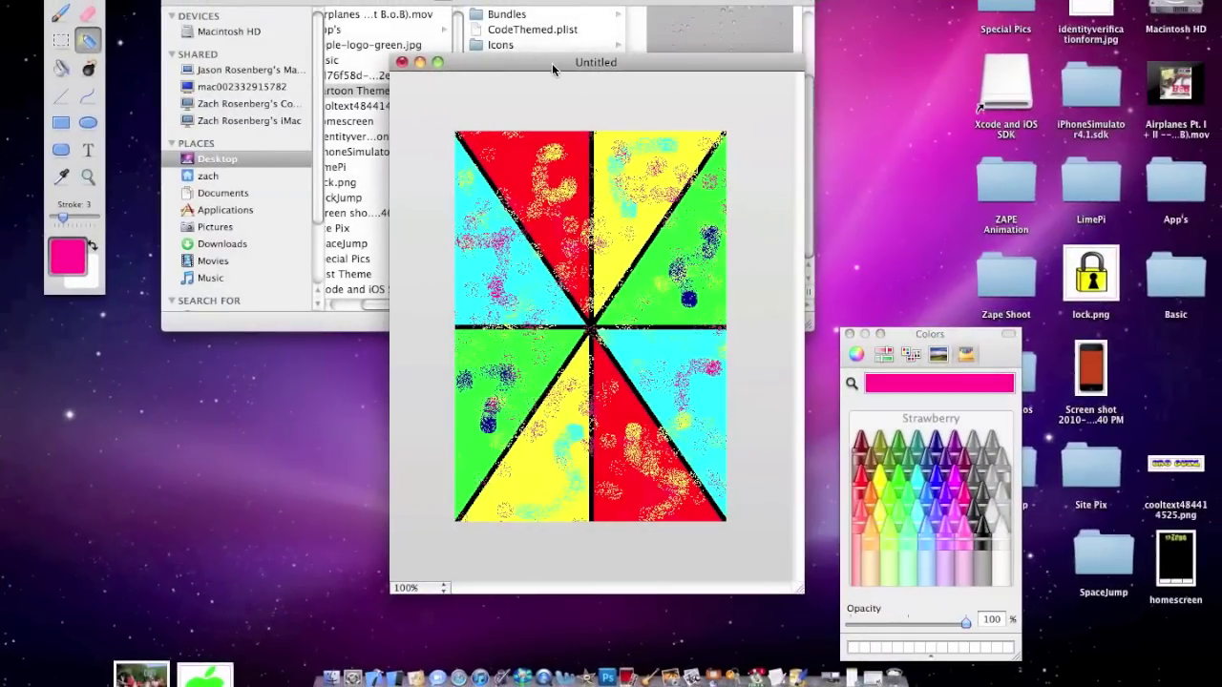
{"action": "key", "text": "super+s"}
Save the picture as Wallpaper.png.jpg in Test Theme, keeping both extensions, and close it.
{"action": "type", "text": "Wa"}
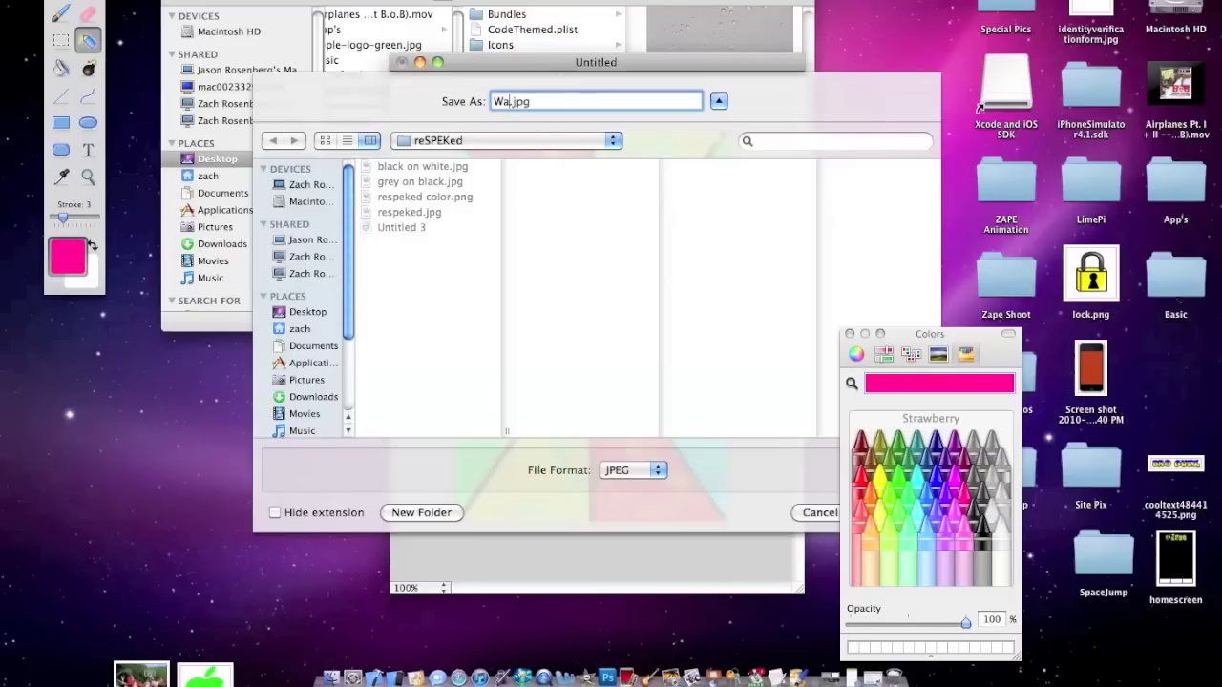
{"action": "type", "text": "llpaper"}
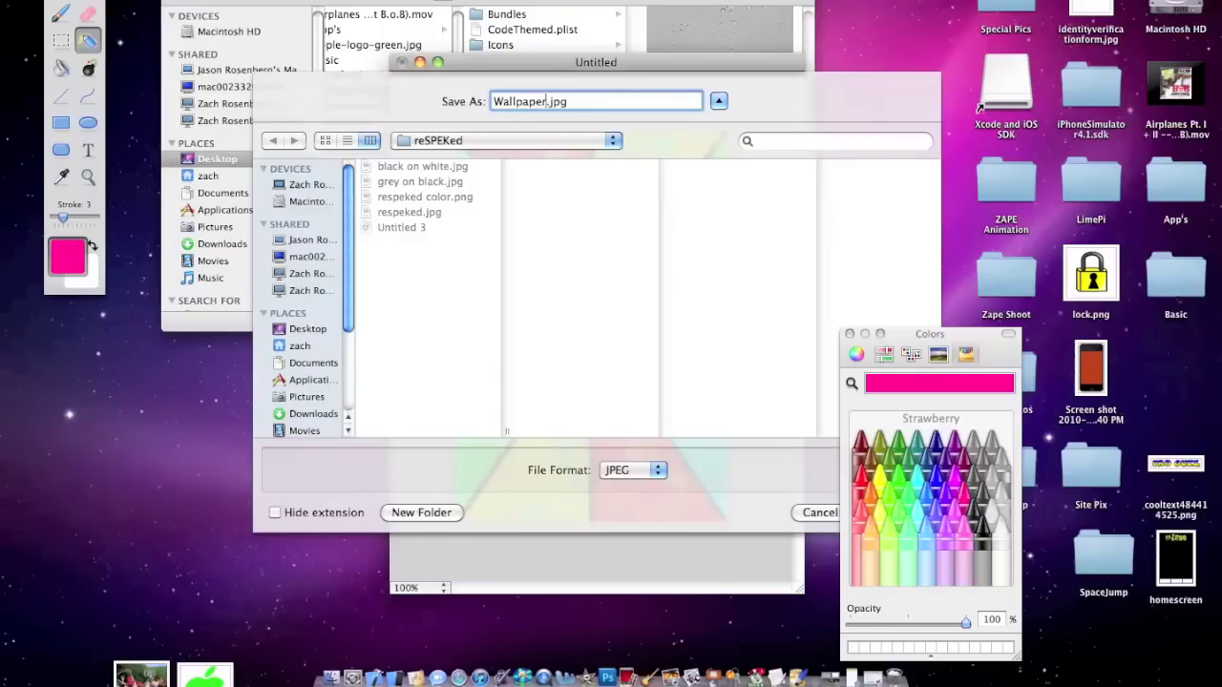
{"action": "key", "text": "BackSpace"}
{"action": "left_click", "coordinate": [312, 330]}
{"action": "scroll", "coordinate": [396, 243], "scroll_direction": "down", "scroll_amount": 2}
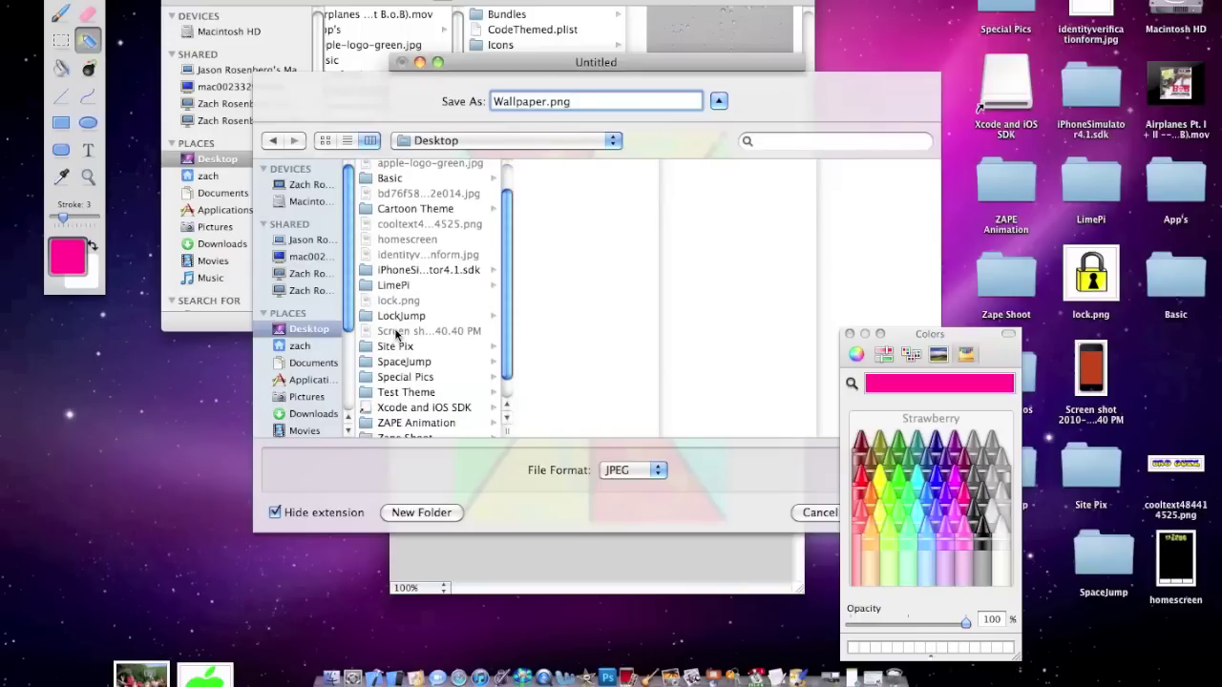
{"action": "scroll", "coordinate": [399, 325], "scroll_direction": "down", "scroll_amount": 2}
{"action": "left_click", "coordinate": [399, 370]}
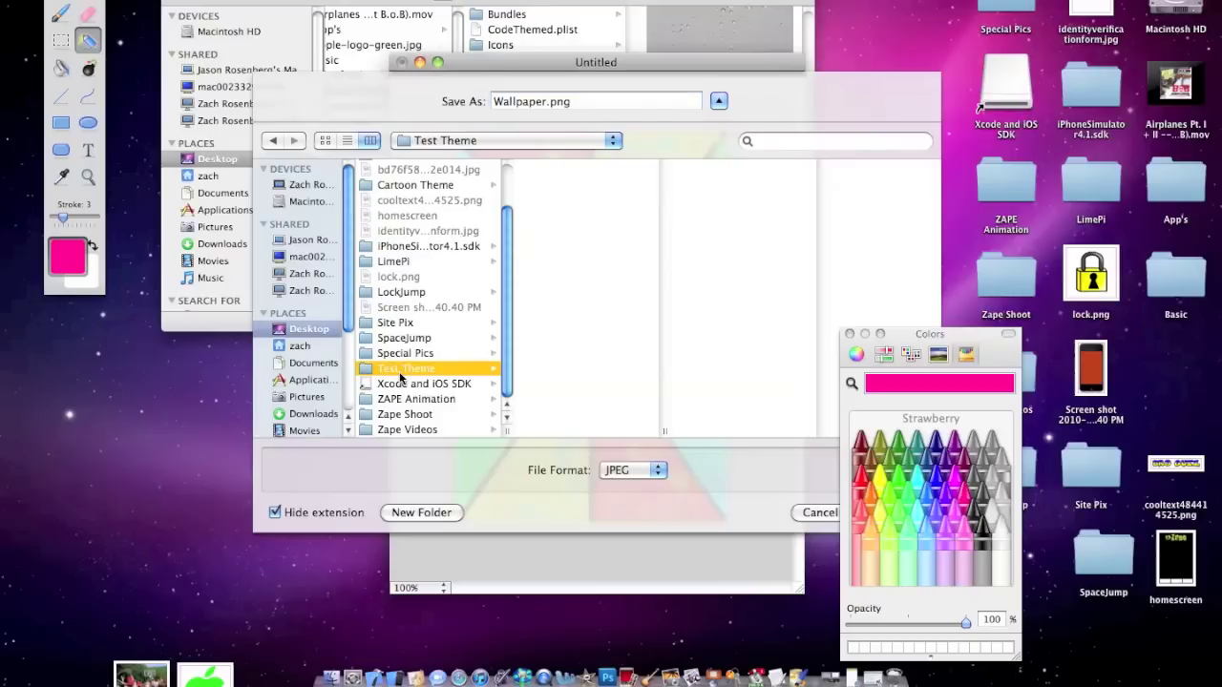
{"action": "key", "text": "Return"}
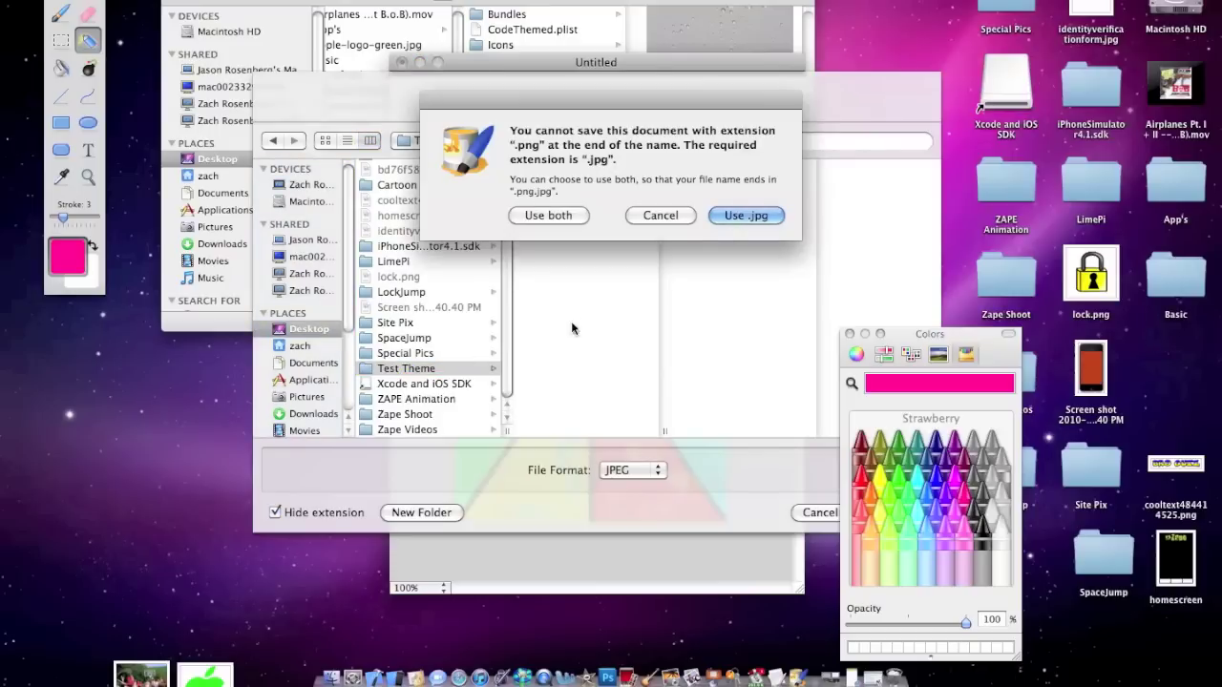
{"action": "left_click", "coordinate": [559, 214]}
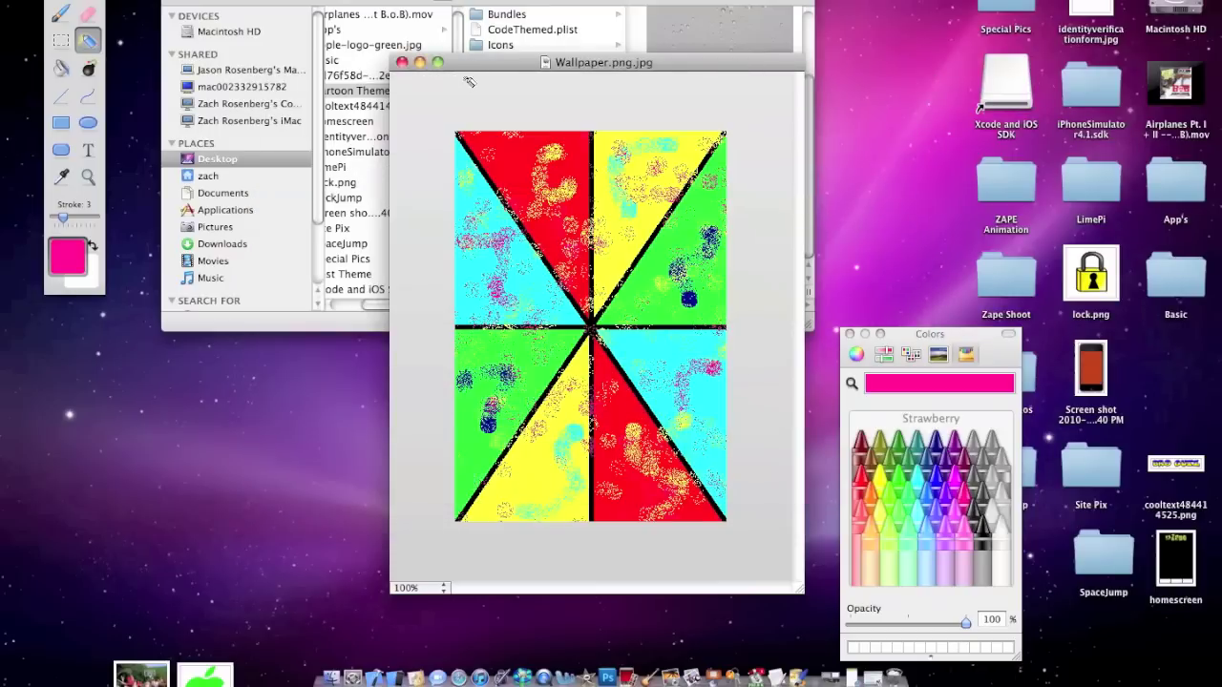
{"action": "key", "text": "super+w"}
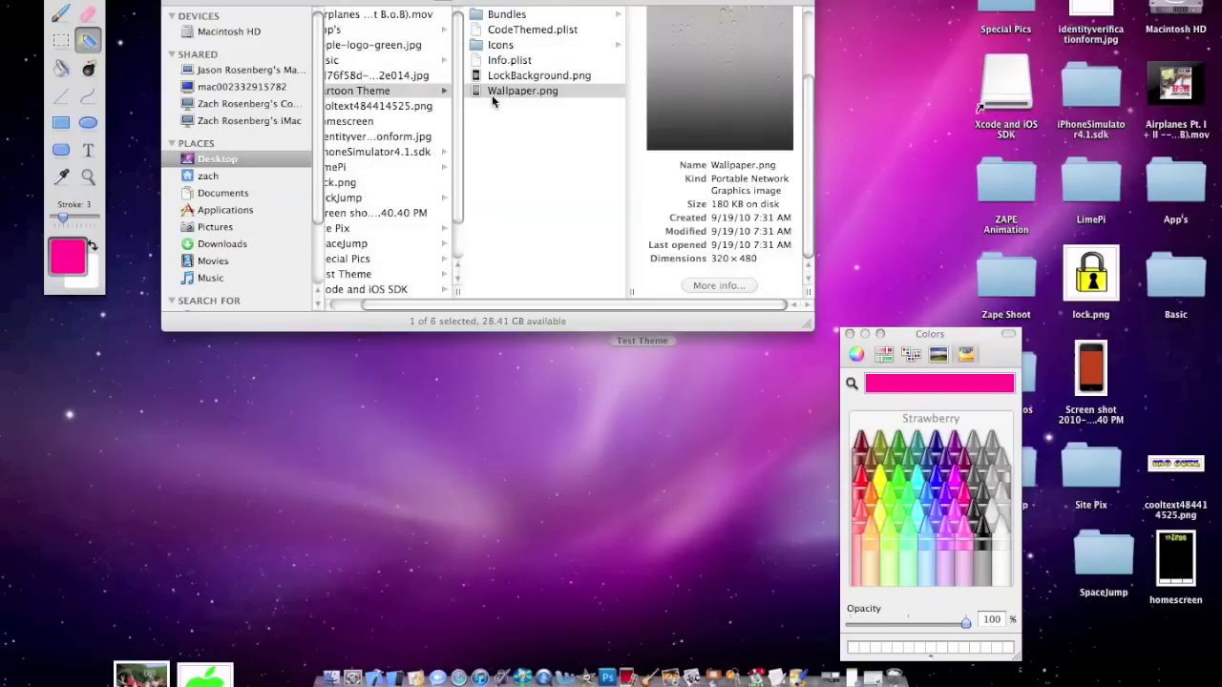
Open the Cartoon Theme's LockBackground.png, copy the whole image, and close the viewer.
{"action": "left_click", "coordinate": [522, 86]}
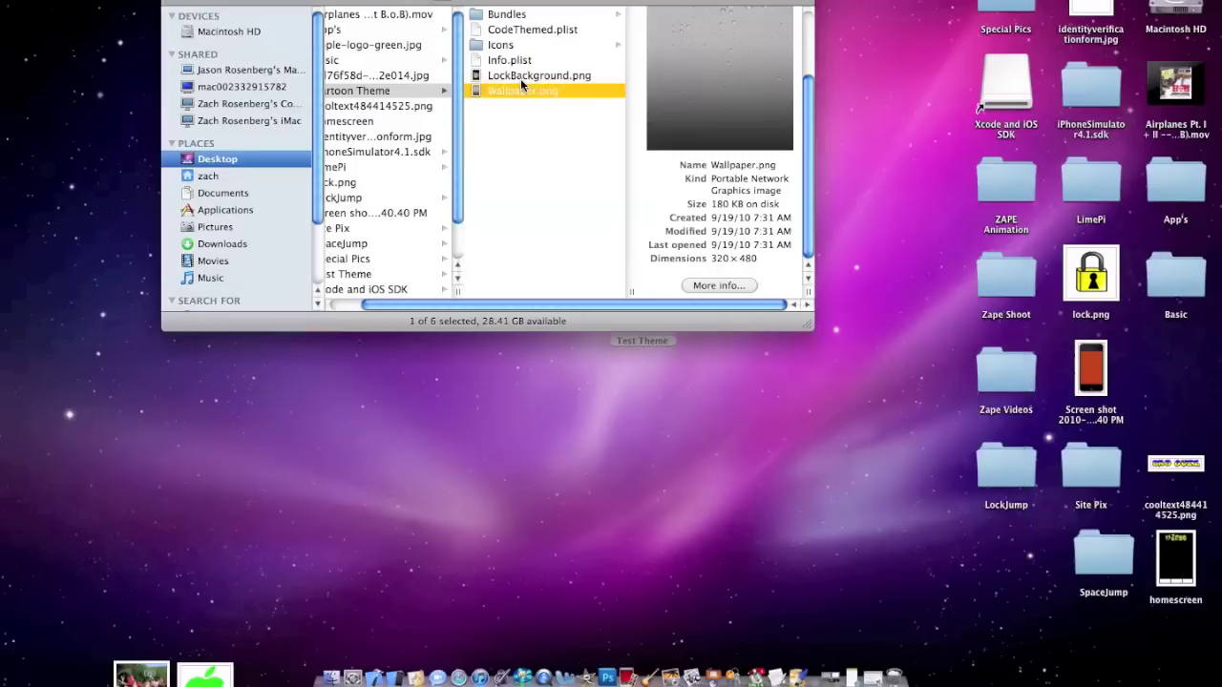
{"action": "left_click", "coordinate": [530, 77]}
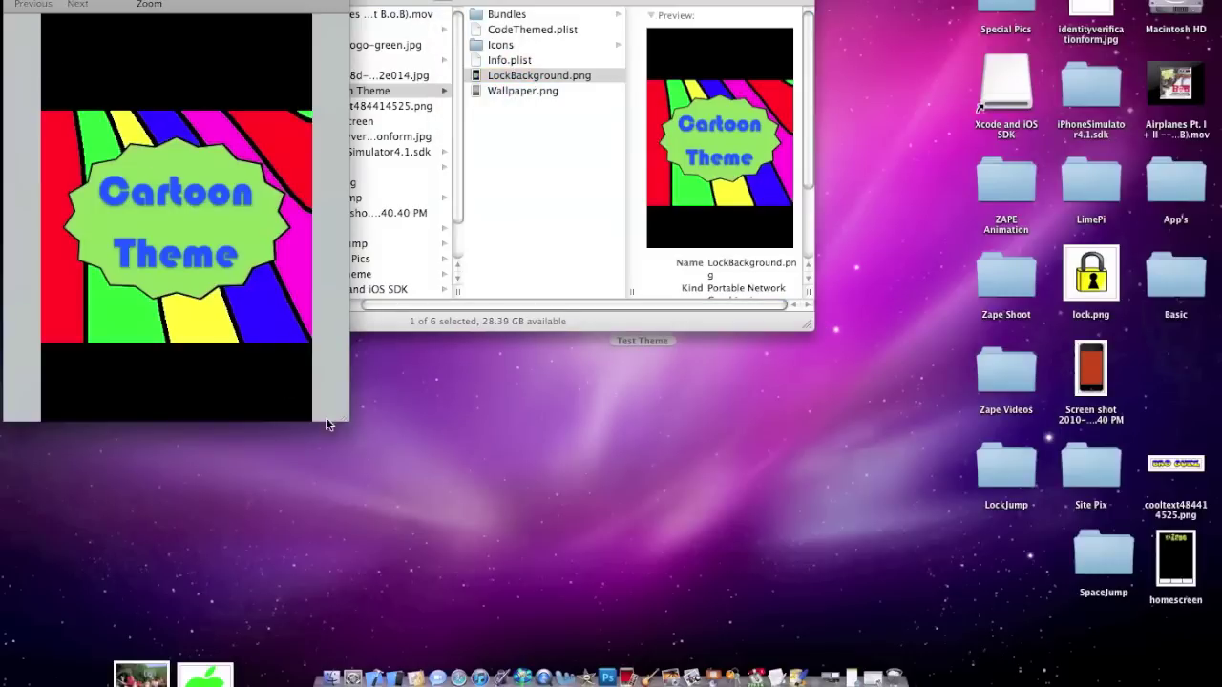
{"action": "left_click_drag", "start_coordinate": [346, 417], "coordinate": [405, 499]}
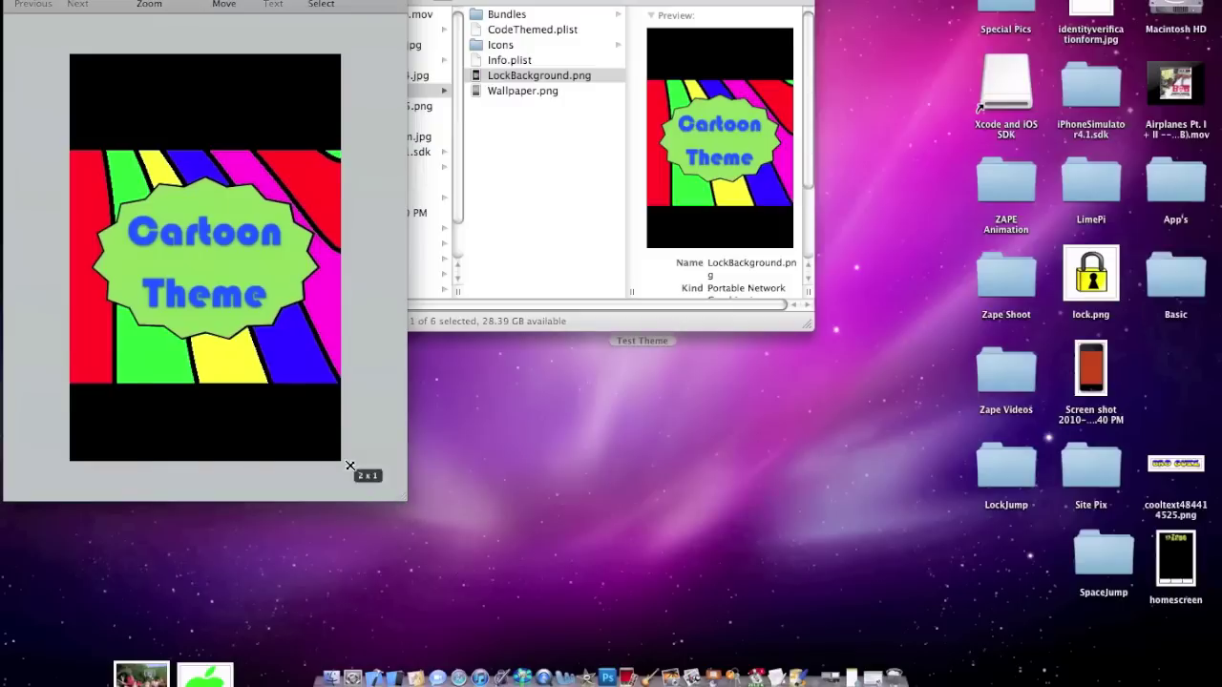
{"action": "key", "text": "super+a"}
{"action": "left_click_drag", "start_coordinate": [351, 464], "coordinate": [65, 48]}
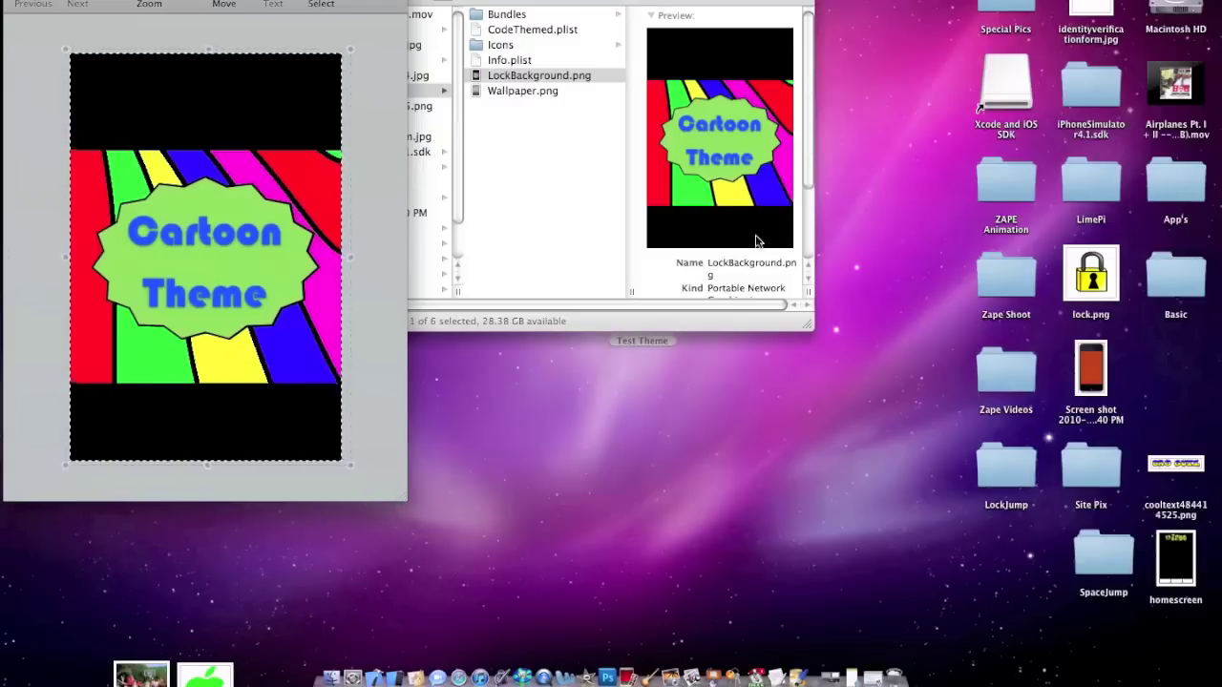
{"action": "key", "text": "super+w"}
{"action": "left_click_drag", "start_coordinate": [807, 332], "coordinate": [846, 393]}
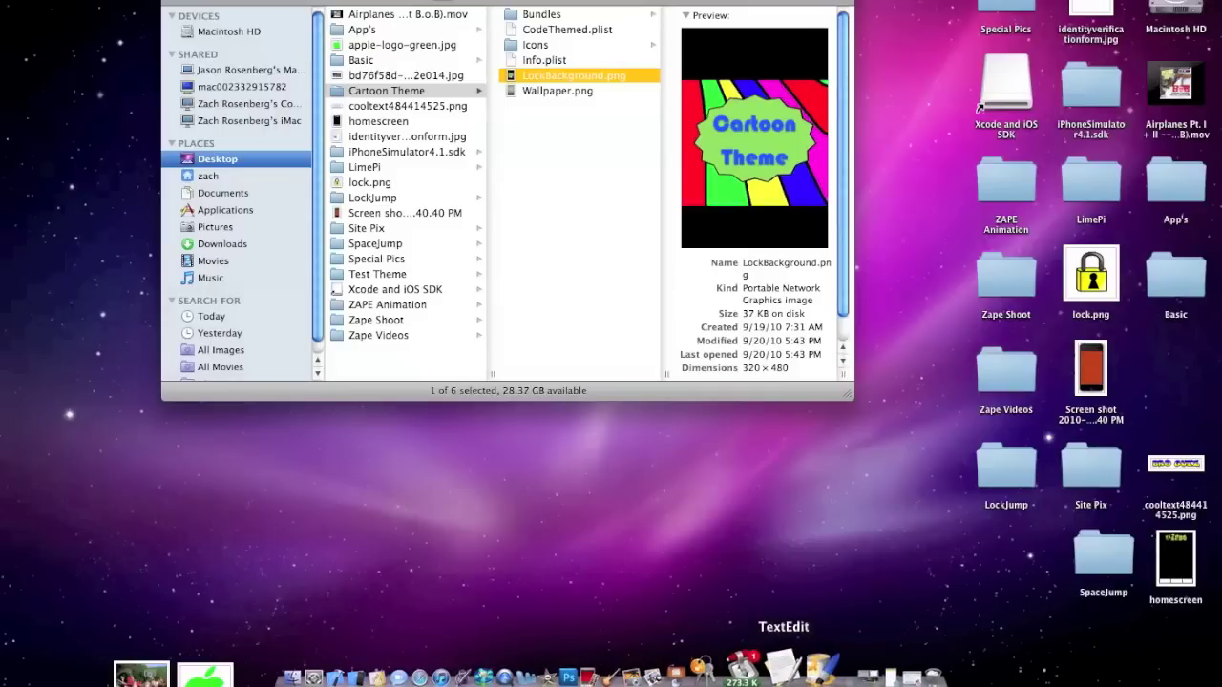
Start a new 320×460 Paintbrush image and paste the copied lock background into it.
{"action": "left_click", "coordinate": [802, 668]}
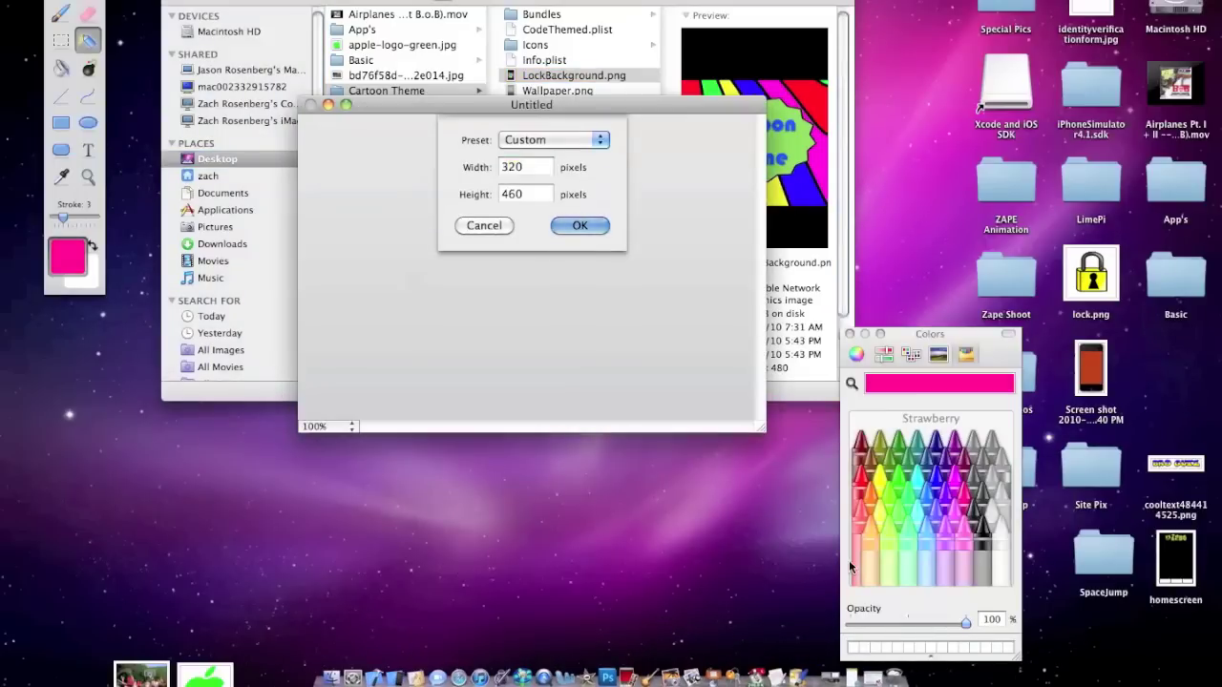
{"action": "key", "text": "Return"}
{"action": "key", "text": "super+v"}
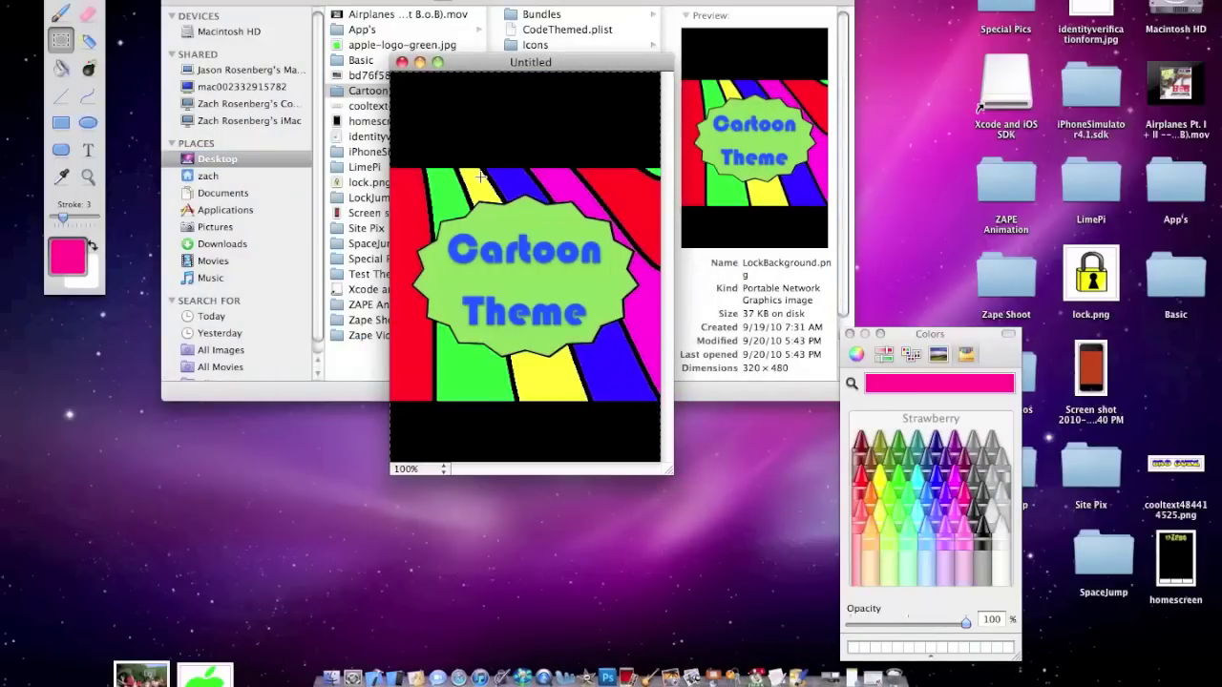
{"action": "key", "text": "d"}
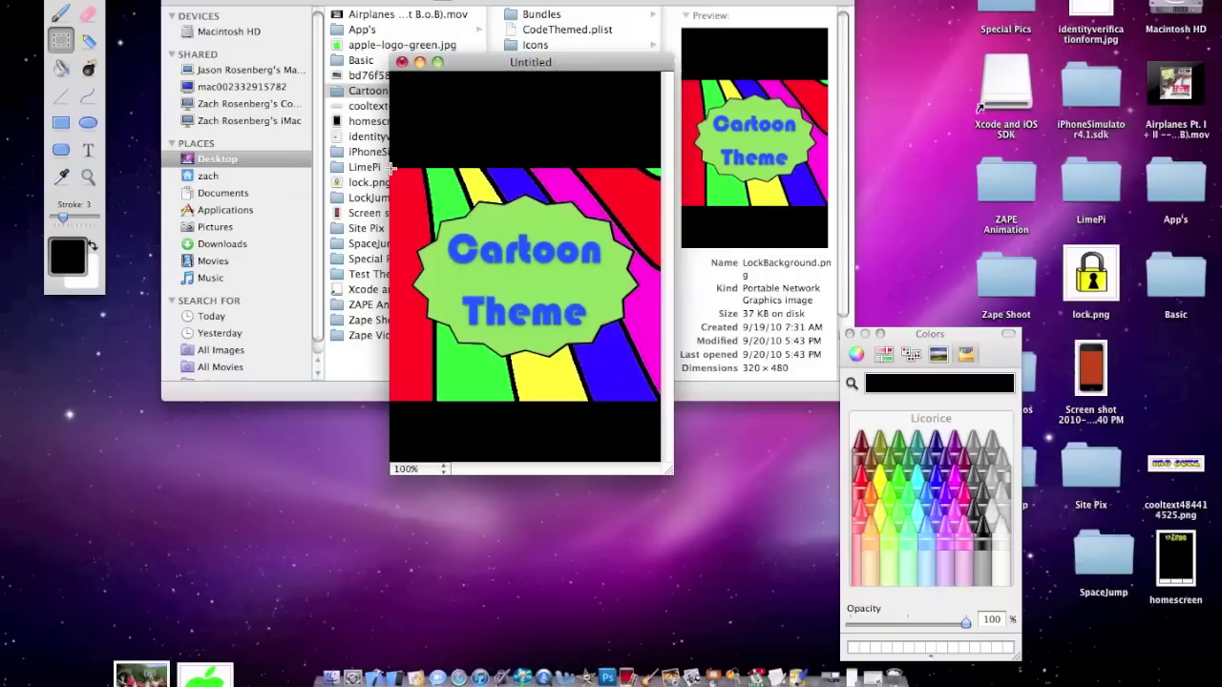
Delete the colourful middle and leftover strips, leaving white between the black bars.
{"action": "left_click_drag", "start_coordinate": [391, 168], "coordinate": [714, 401]}
{"action": "key", "text": "Delete"}
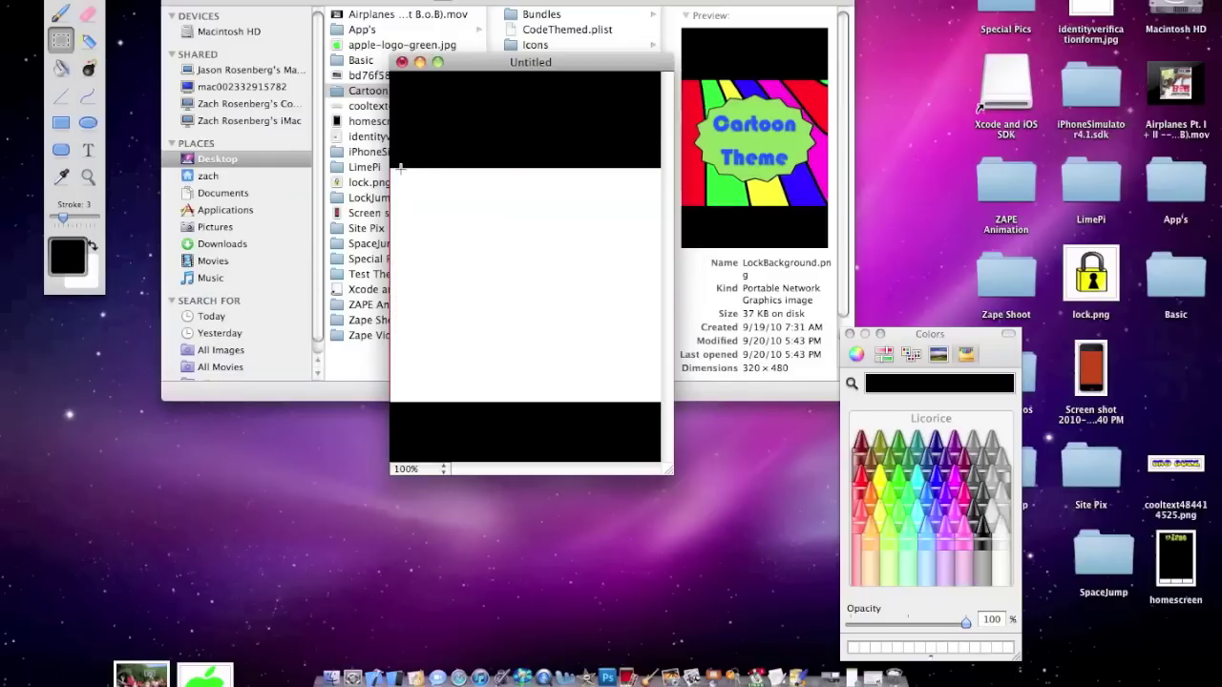
{"action": "left_click_drag", "start_coordinate": [401, 168], "coordinate": [211, 424]}
{"action": "key", "text": "Delete"}
{"action": "left_click_drag", "start_coordinate": [423, 213], "coordinate": [326, 171]}
{"action": "left_click_drag", "start_coordinate": [391, 183], "coordinate": [730, 172]}
{"action": "key", "text": "Delete"}
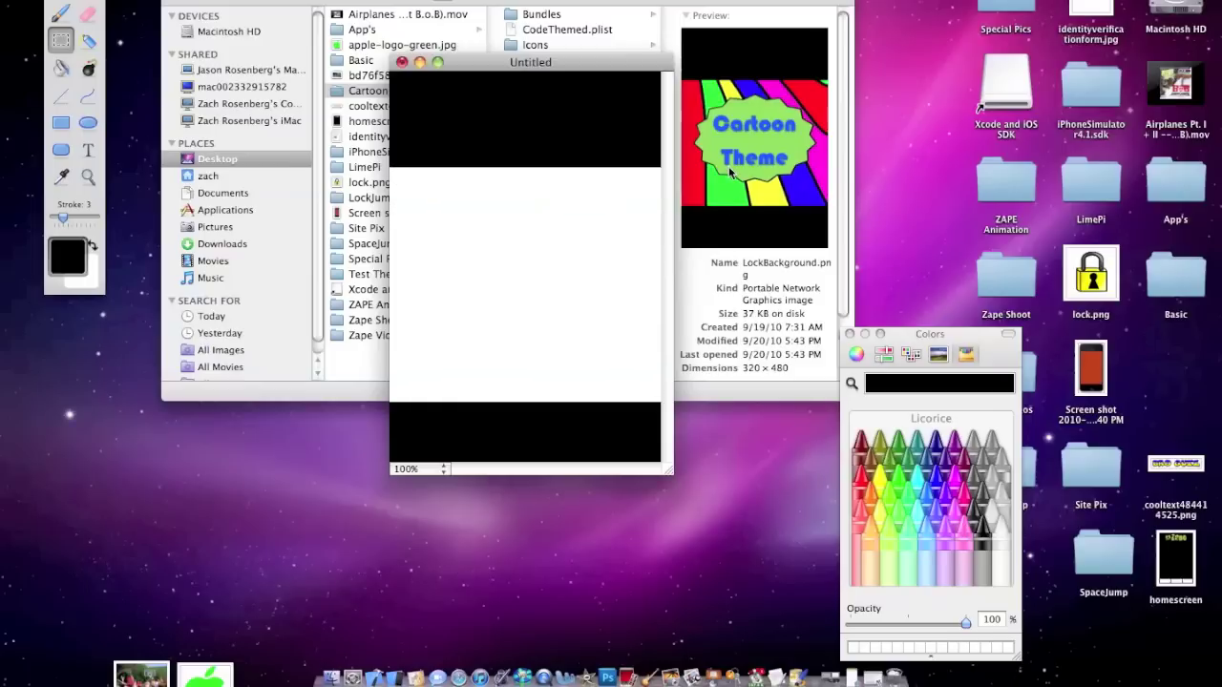
Bucket-fill the white middle band turquoise.
{"action": "left_click", "coordinate": [61, 68]}
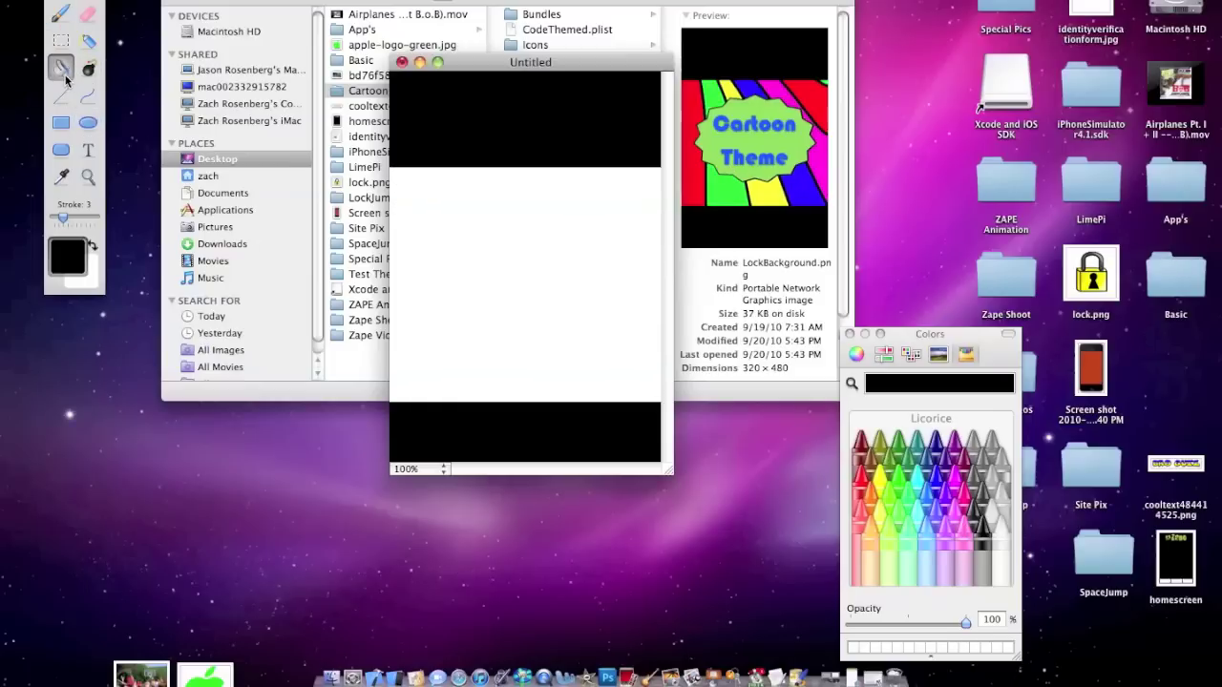
{"action": "left_click", "coordinate": [910, 480]}
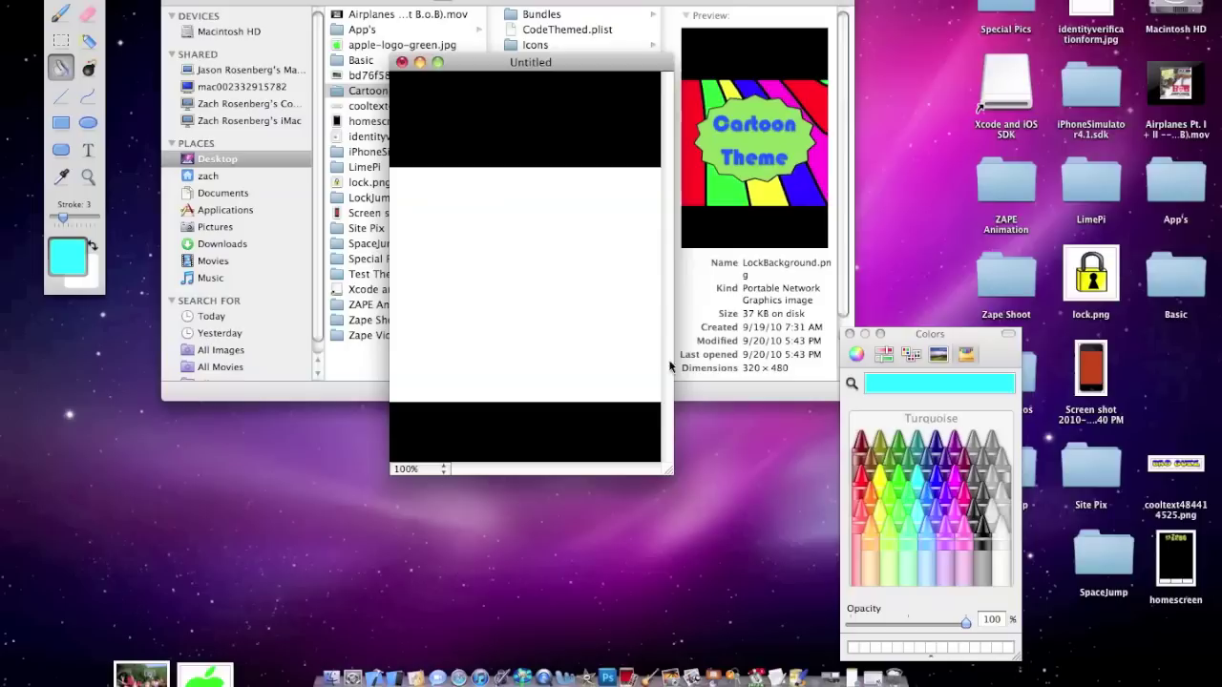
{"action": "left_click", "coordinate": [584, 319]}
Add a text label reading TEST on the band and colour it red.
{"action": "left_click", "coordinate": [88, 150]}
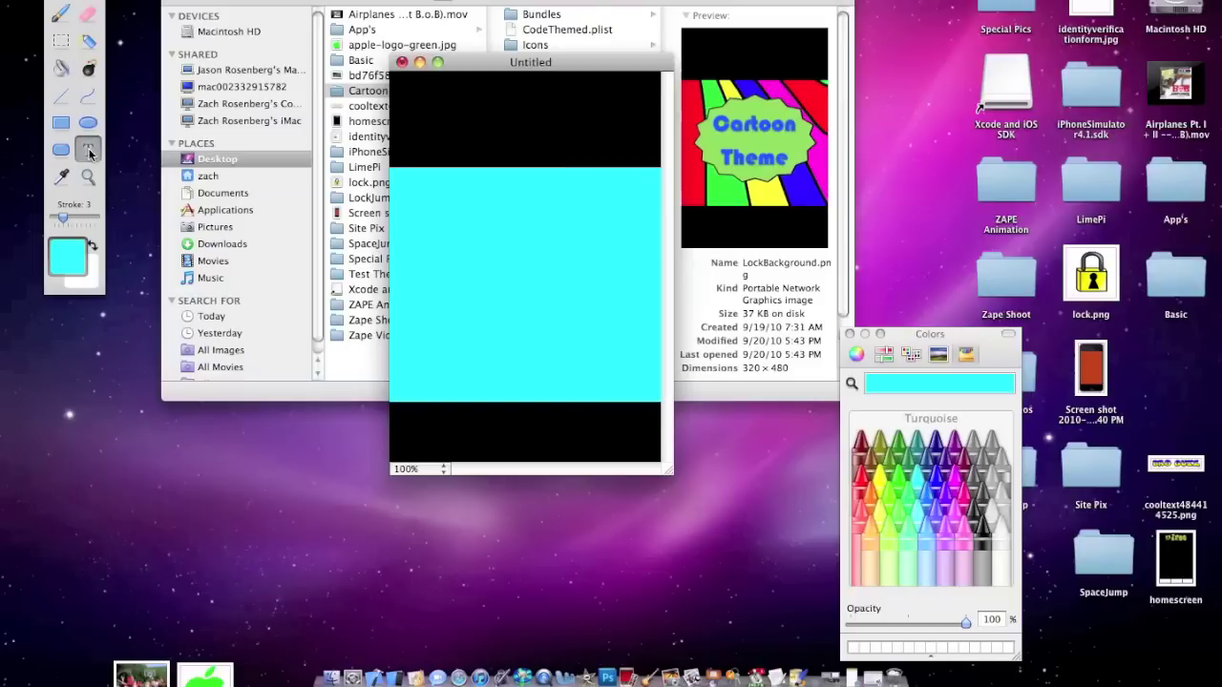
{"action": "left_click", "coordinate": [555, 286]}
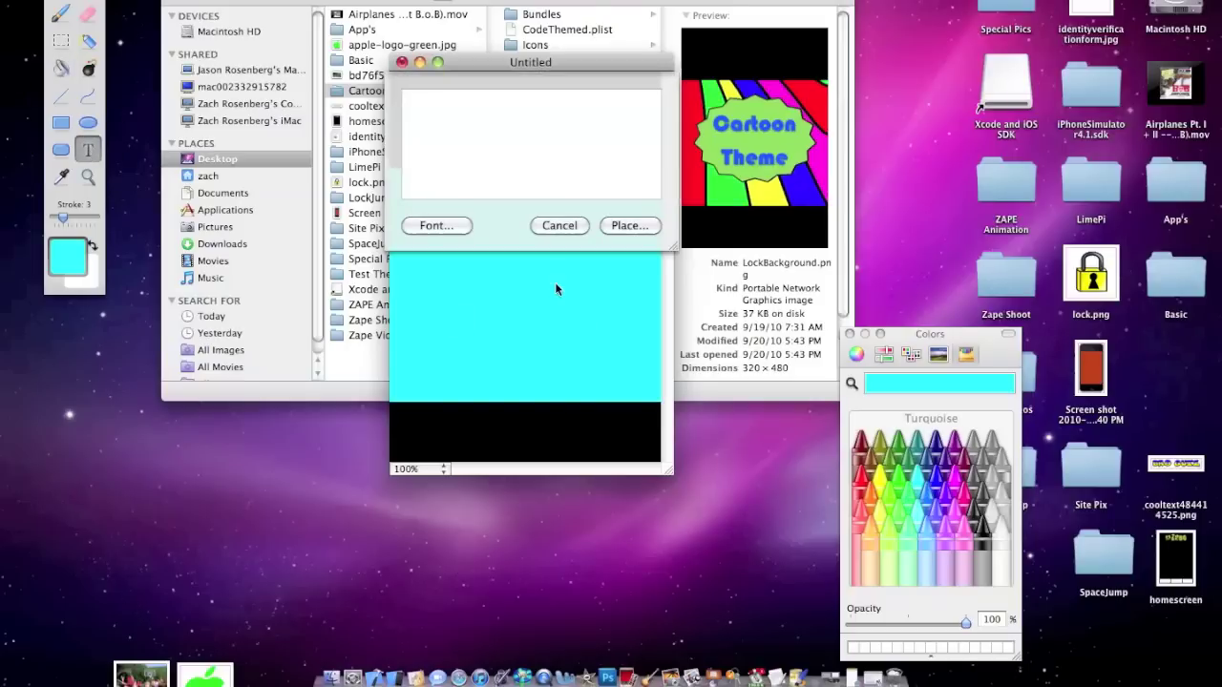
{"action": "key", "text": "super+t"}
{"action": "type", "text": "TEST"}
{"action": "key", "text": "super+a"}
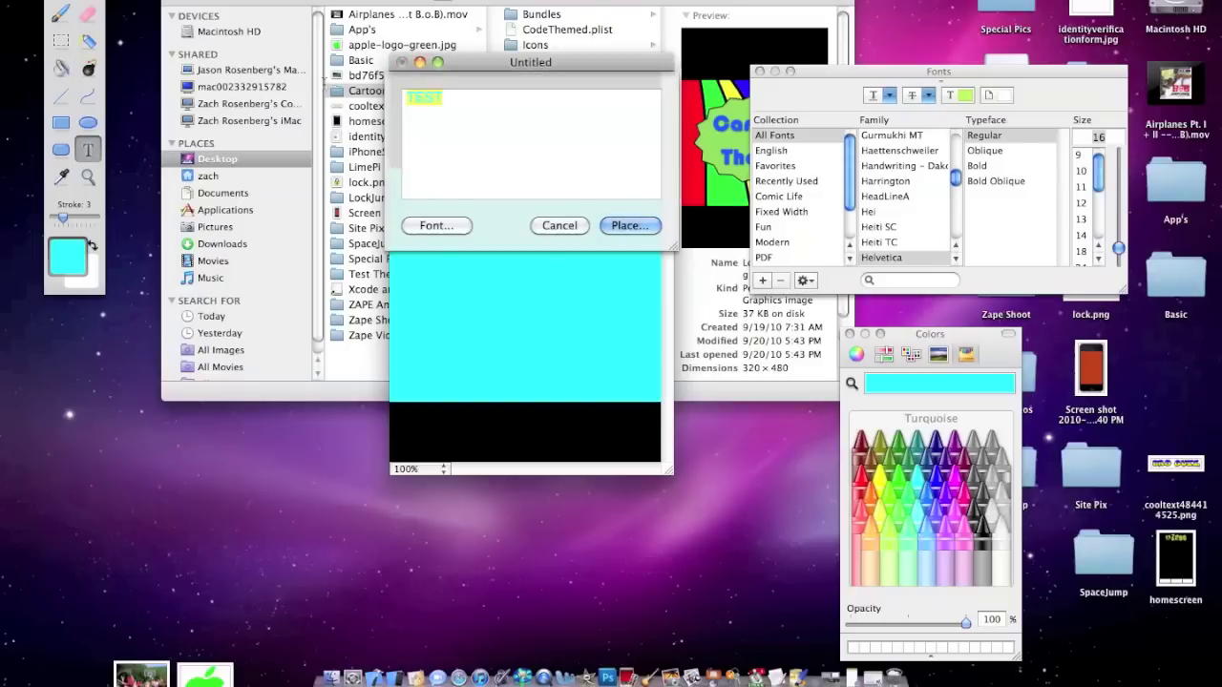
{"action": "left_click", "coordinate": [870, 484]}
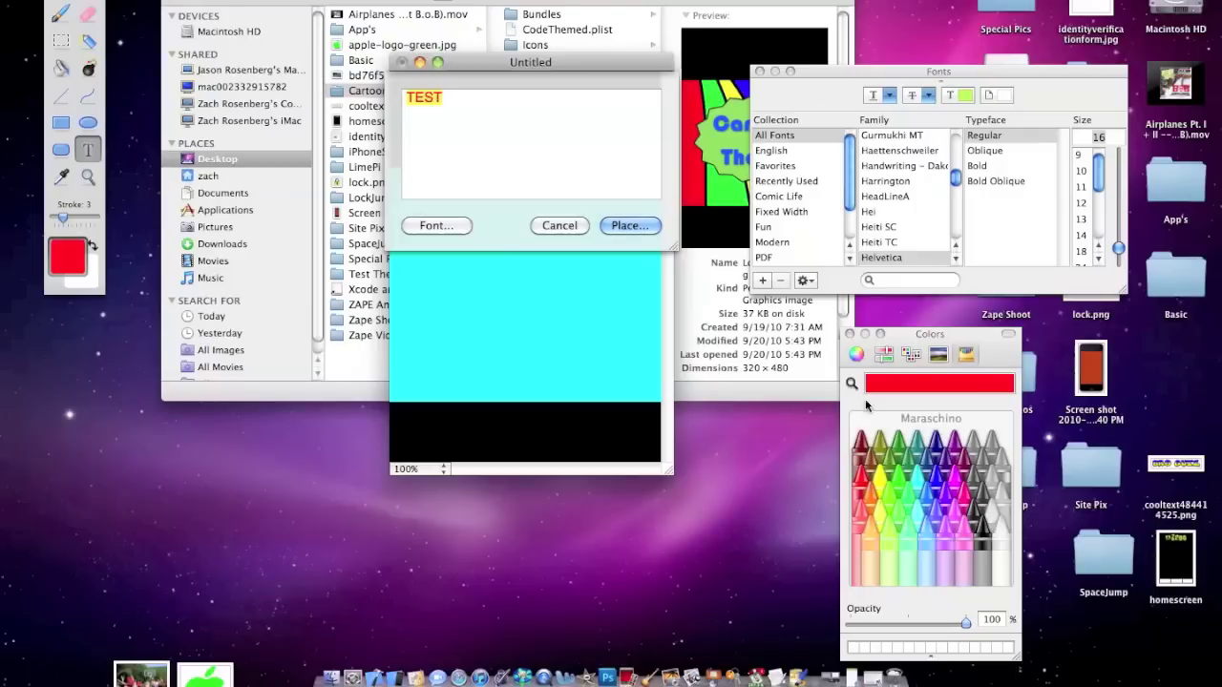
Set TEST to the Cracked font at 96 pt and place it on the canvas.
{"action": "left_click", "coordinate": [880, 279]}
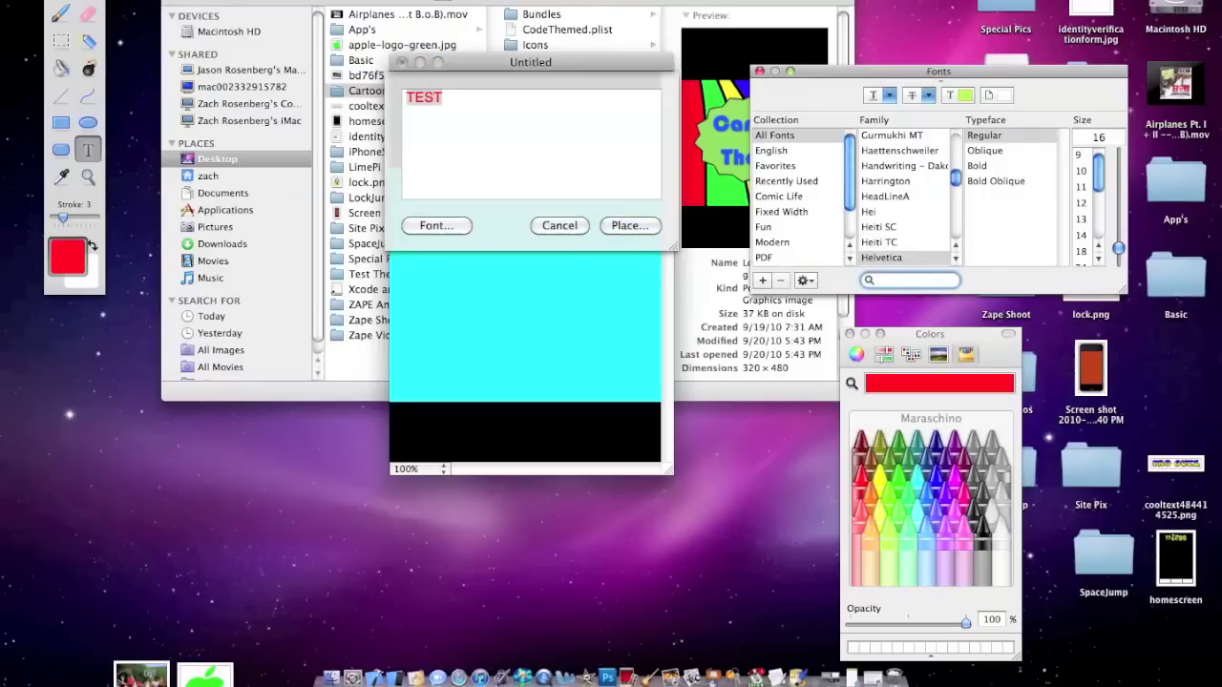
{"action": "type", "text": "c"}
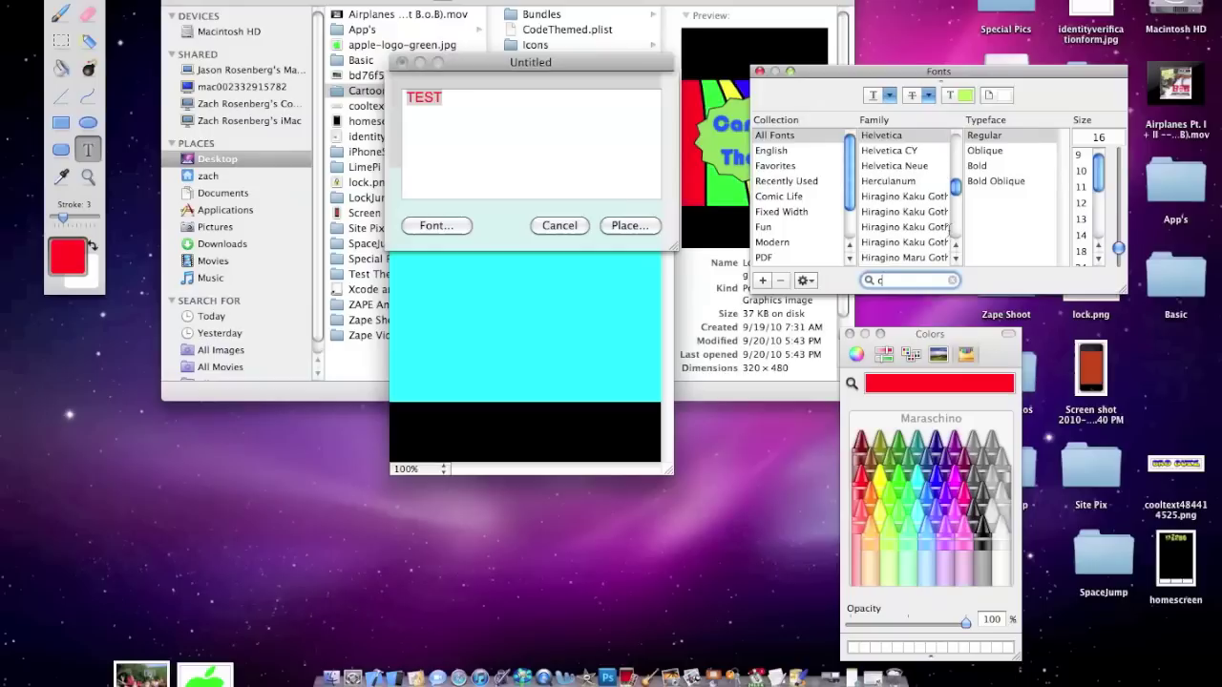
{"action": "type", "text": "racke"}
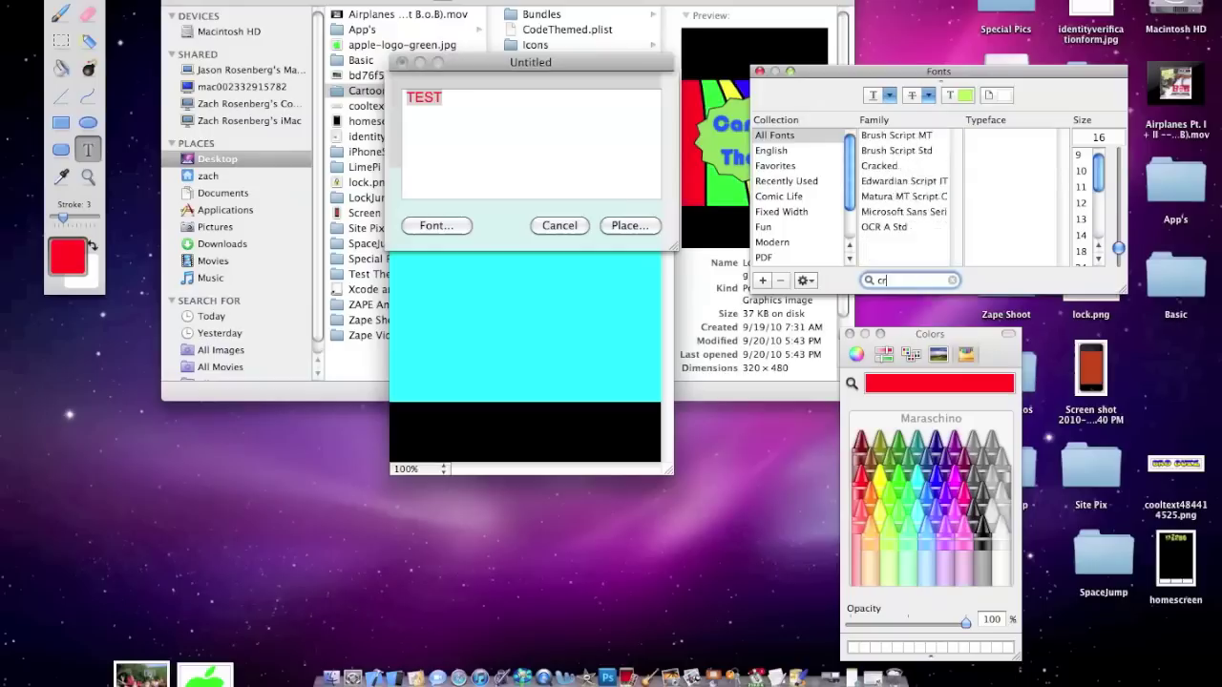
{"action": "left_click", "coordinate": [883, 136]}
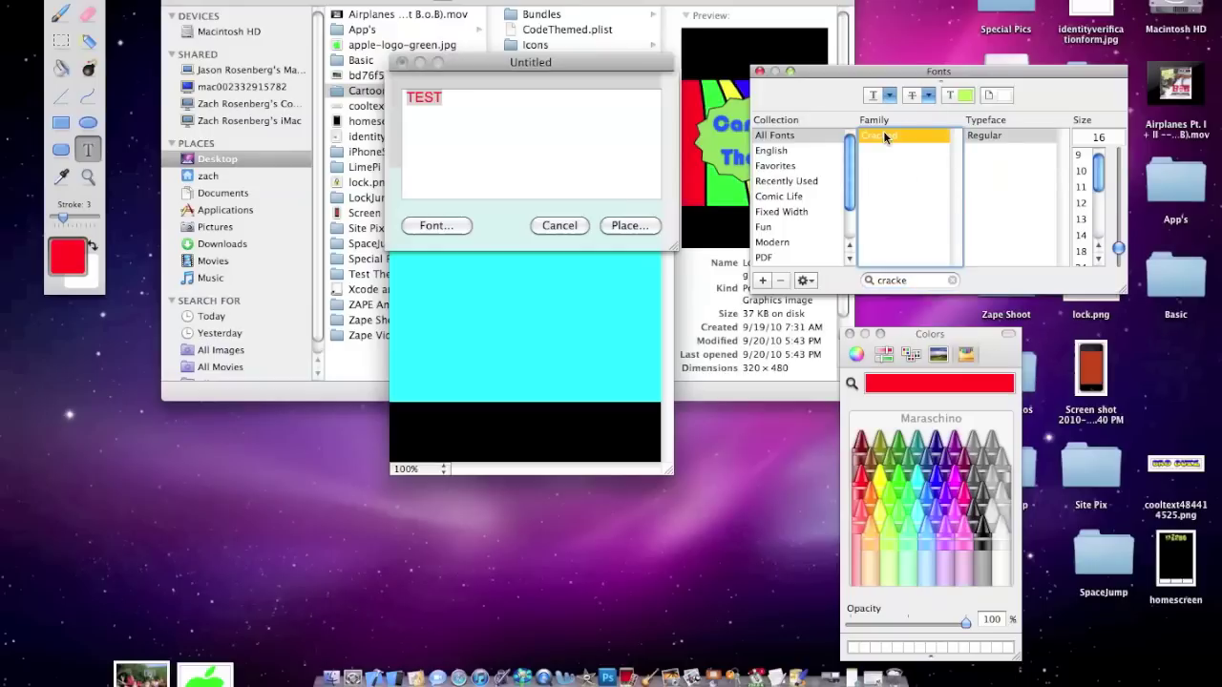
{"action": "left_click", "coordinate": [546, 111]}
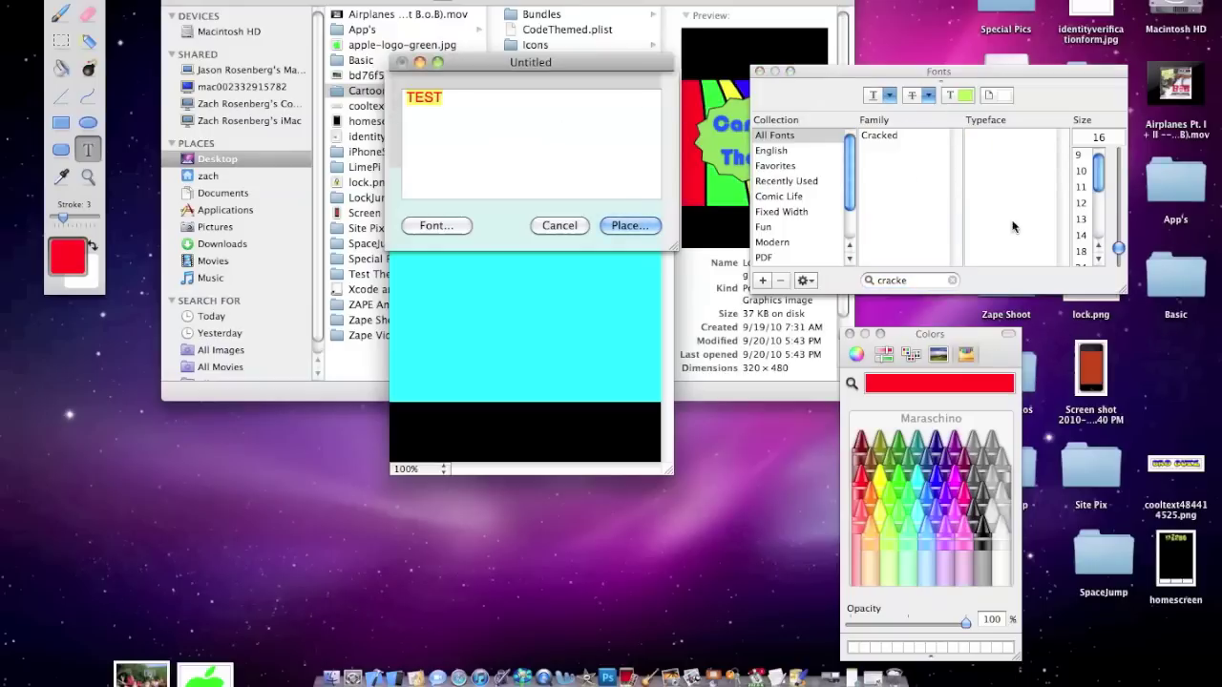
{"action": "left_click", "coordinate": [883, 136]}
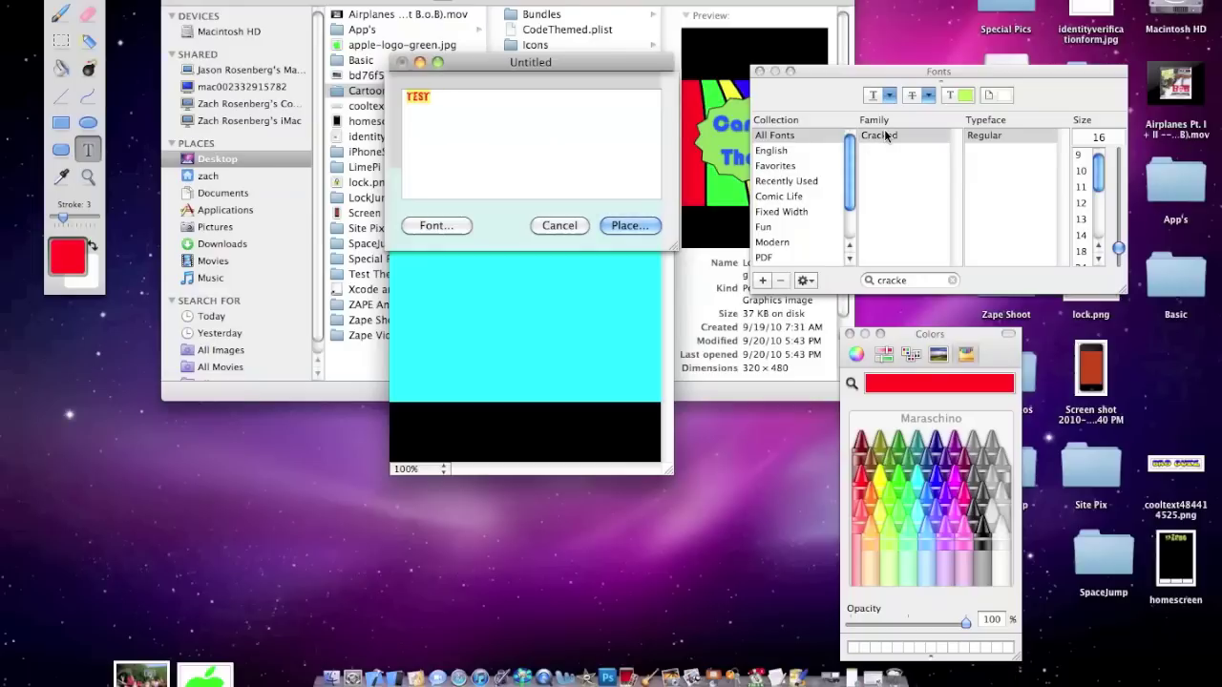
{"action": "scroll", "coordinate": [1082, 219], "scroll_direction": "down", "scroll_amount": 2}
{"action": "left_click", "coordinate": [1081, 234]}
{"action": "scroll", "coordinate": [1084, 250], "scroll_direction": "down", "scroll_amount": 1}
{"action": "left_click", "coordinate": [1084, 250]}
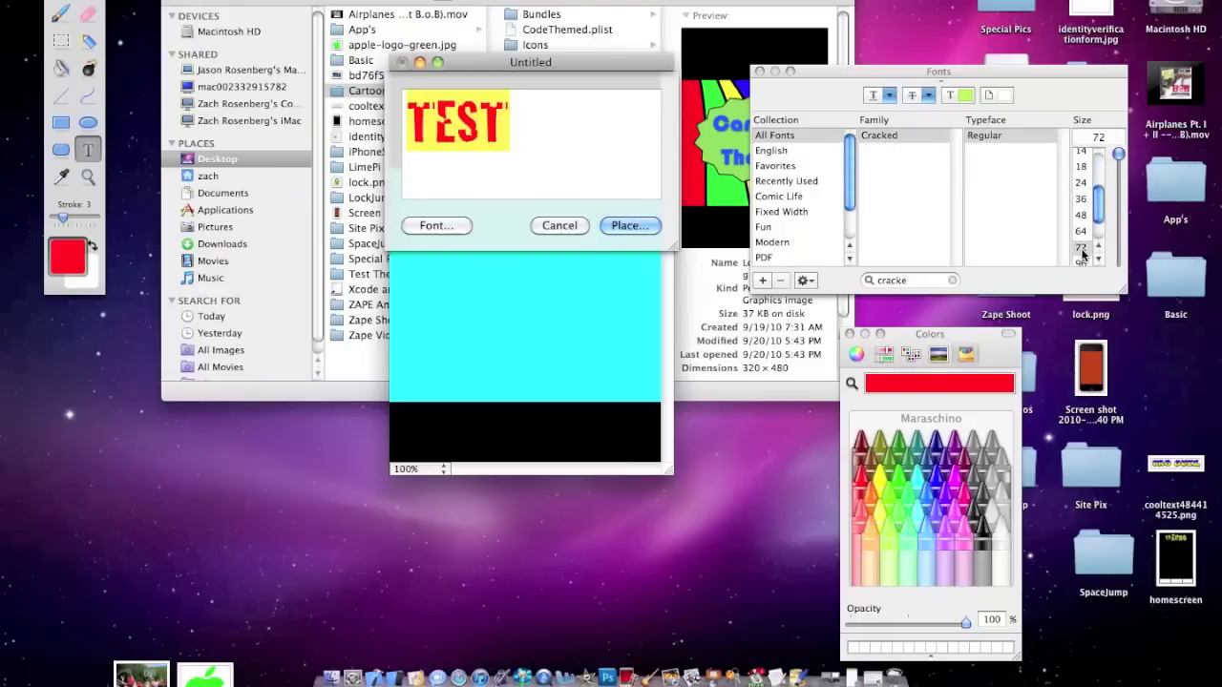
{"action": "scroll", "coordinate": [1083, 249], "scroll_direction": "down", "scroll_amount": 1}
{"action": "left_click", "coordinate": [1082, 238]}
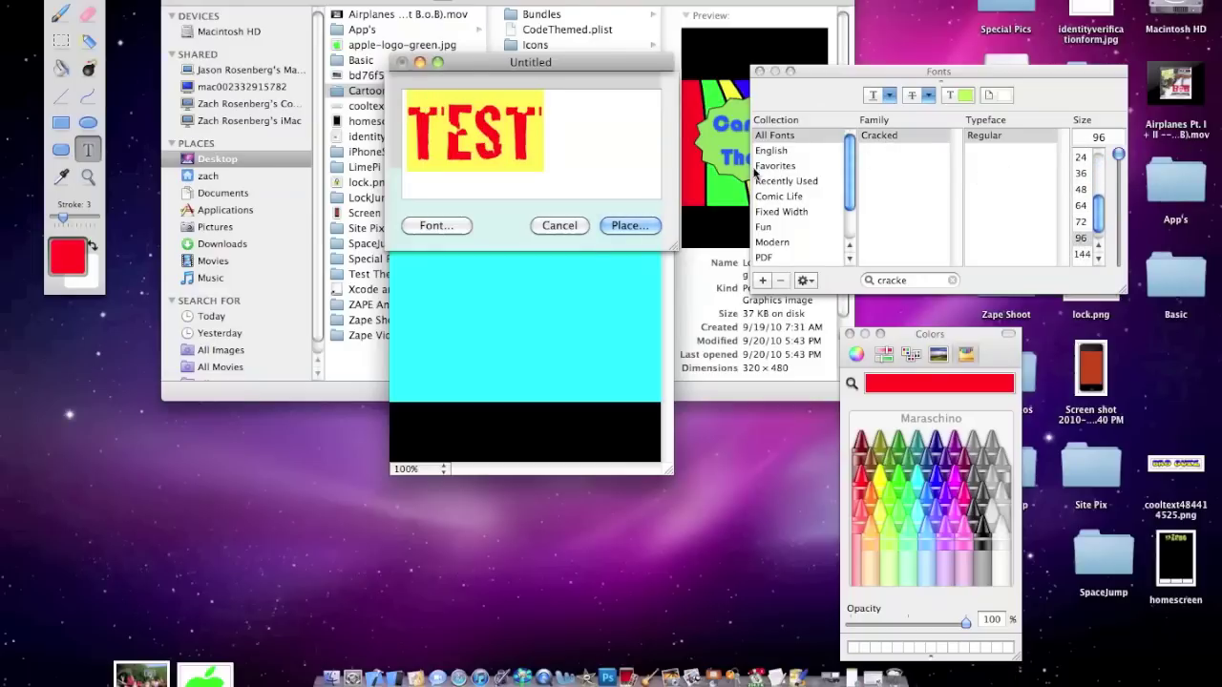
{"action": "left_click", "coordinate": [632, 226]}
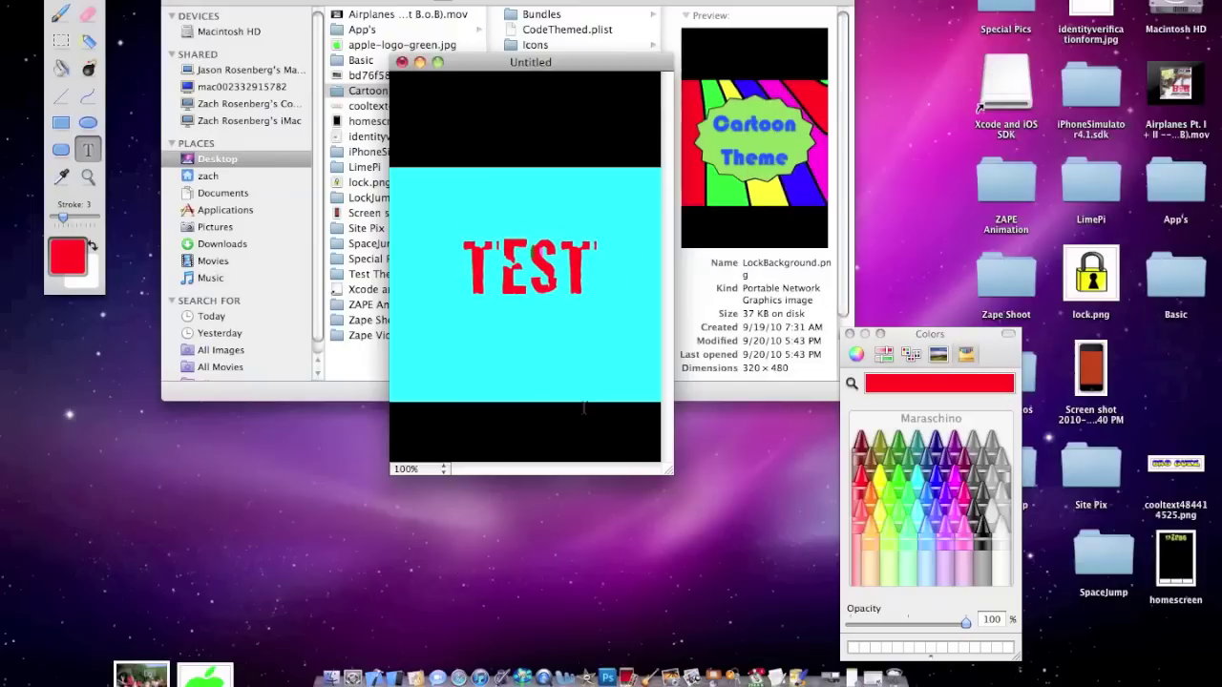
Save the image as LockBackground in PNG format and close its window.
{"action": "left_click_drag", "start_coordinate": [533, 68], "coordinate": [478, 67]}
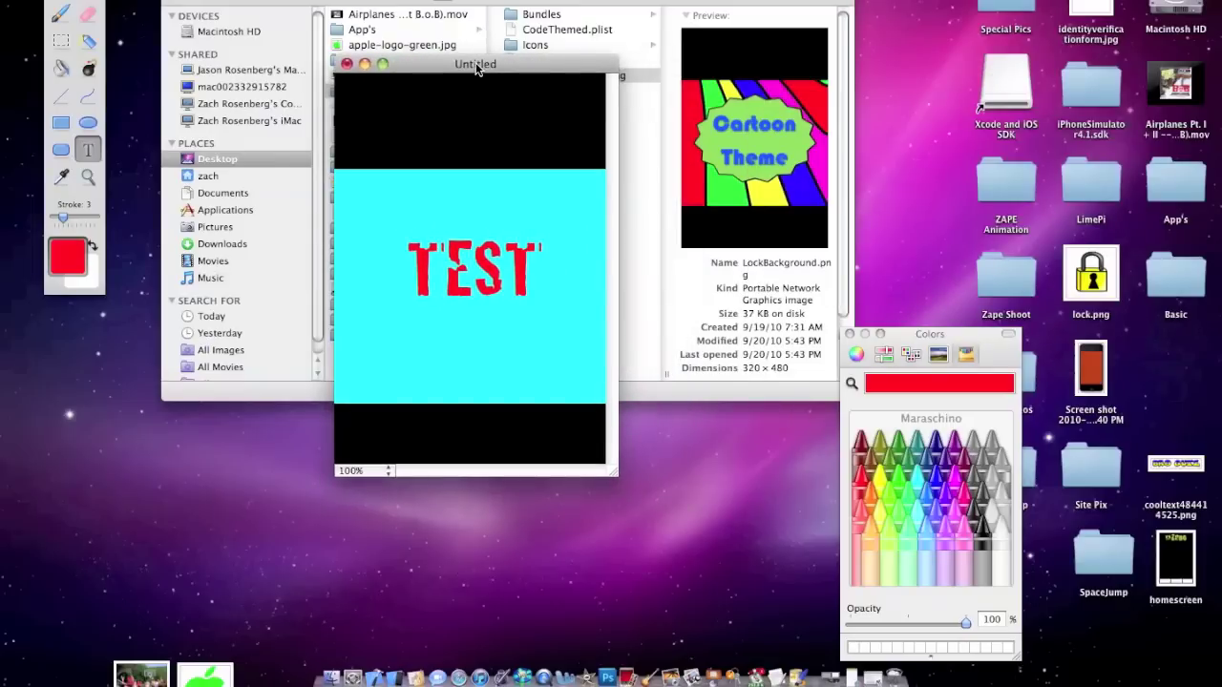
{"action": "key", "text": "super+s"}
{"action": "type", "text": "LockB"}
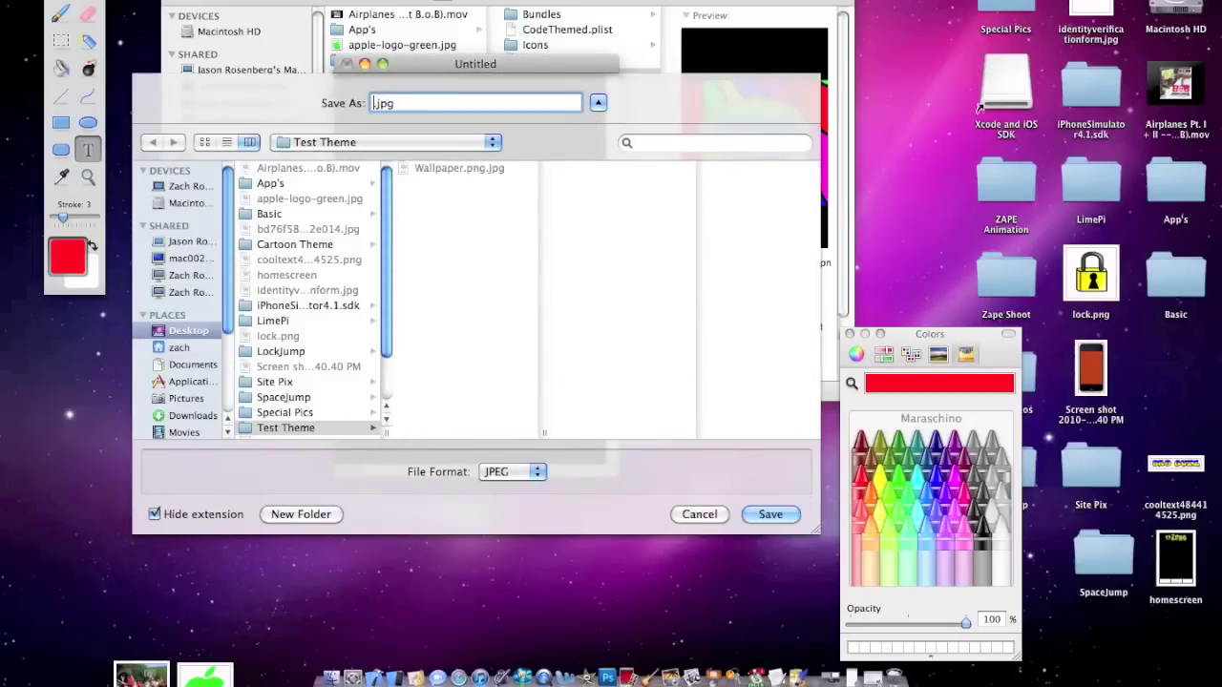
{"action": "type", "text": "ackground"}
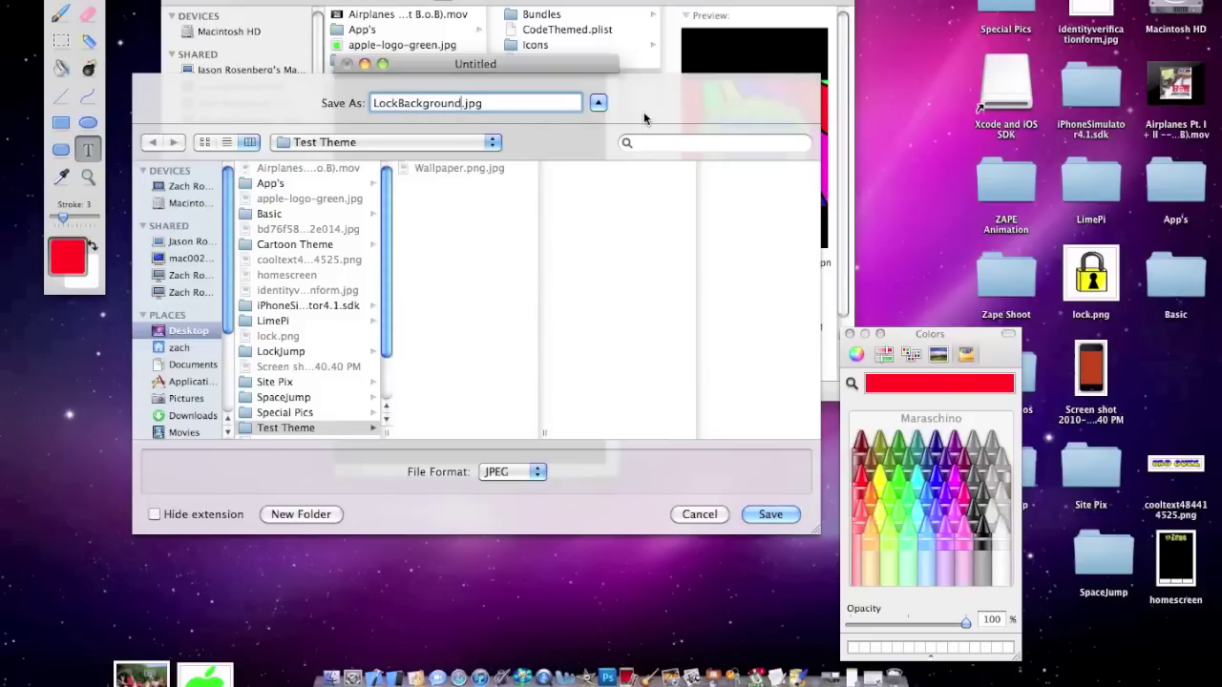
{"action": "left_click", "coordinate": [506, 473]}
{"action": "left_click", "coordinate": [496, 458]}
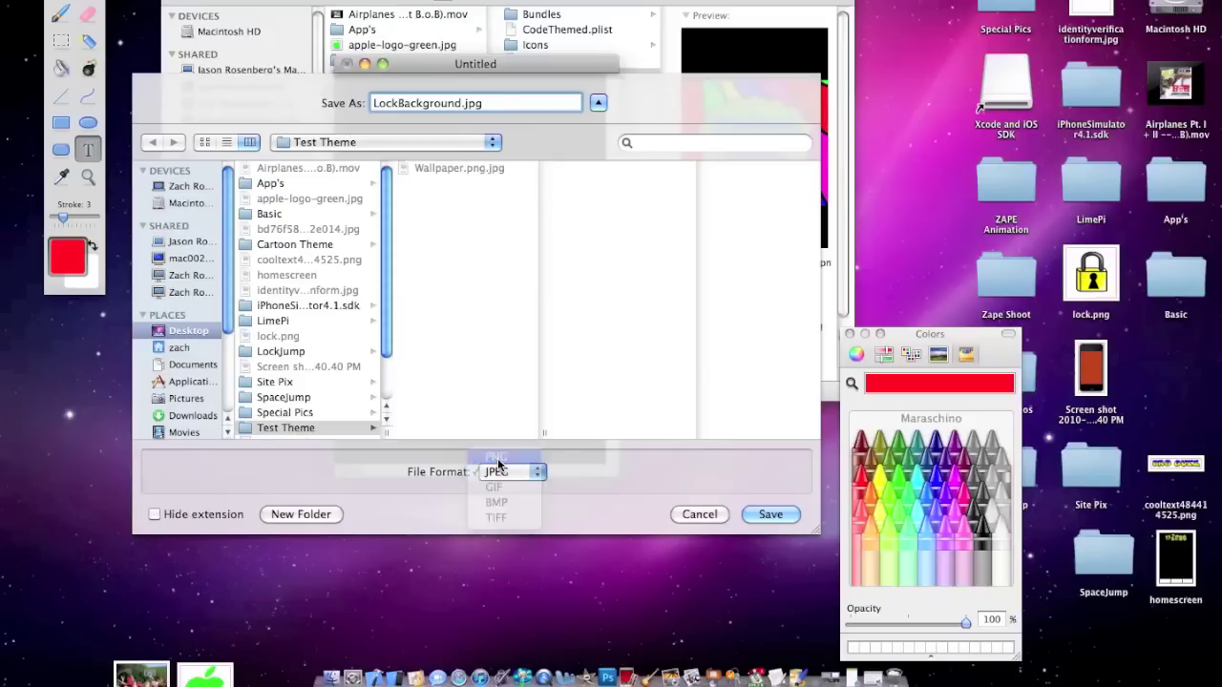
{"action": "key", "text": "Return"}
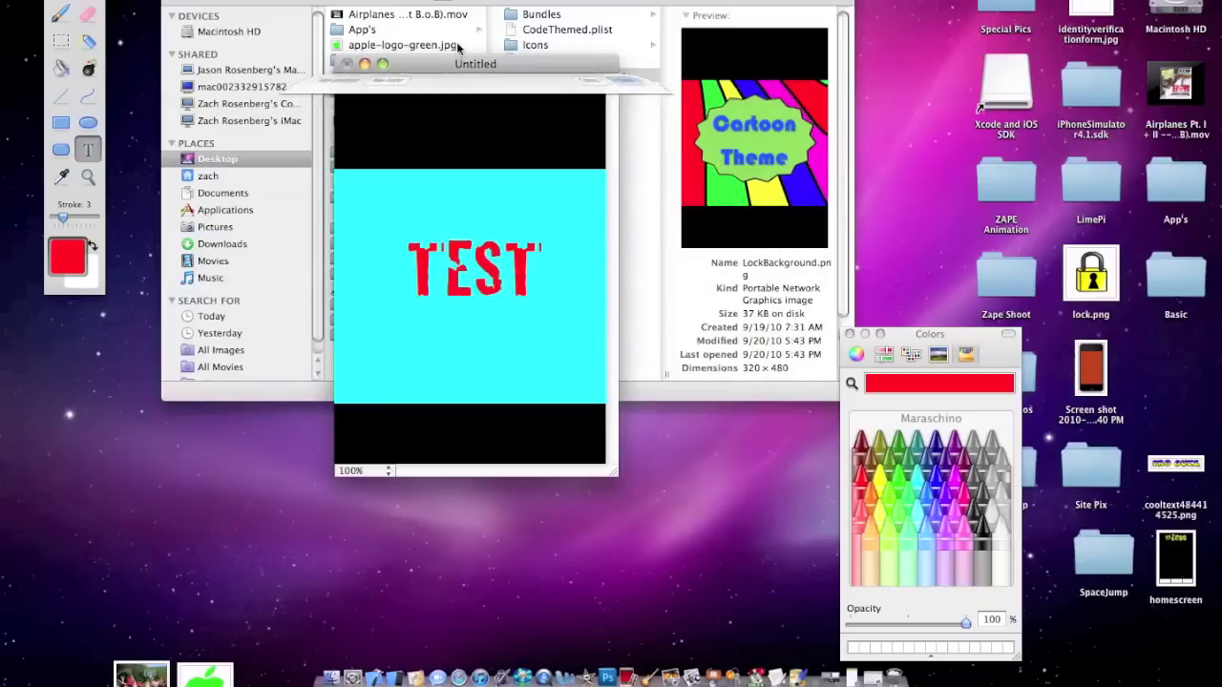
{"action": "key", "text": "super+w"}
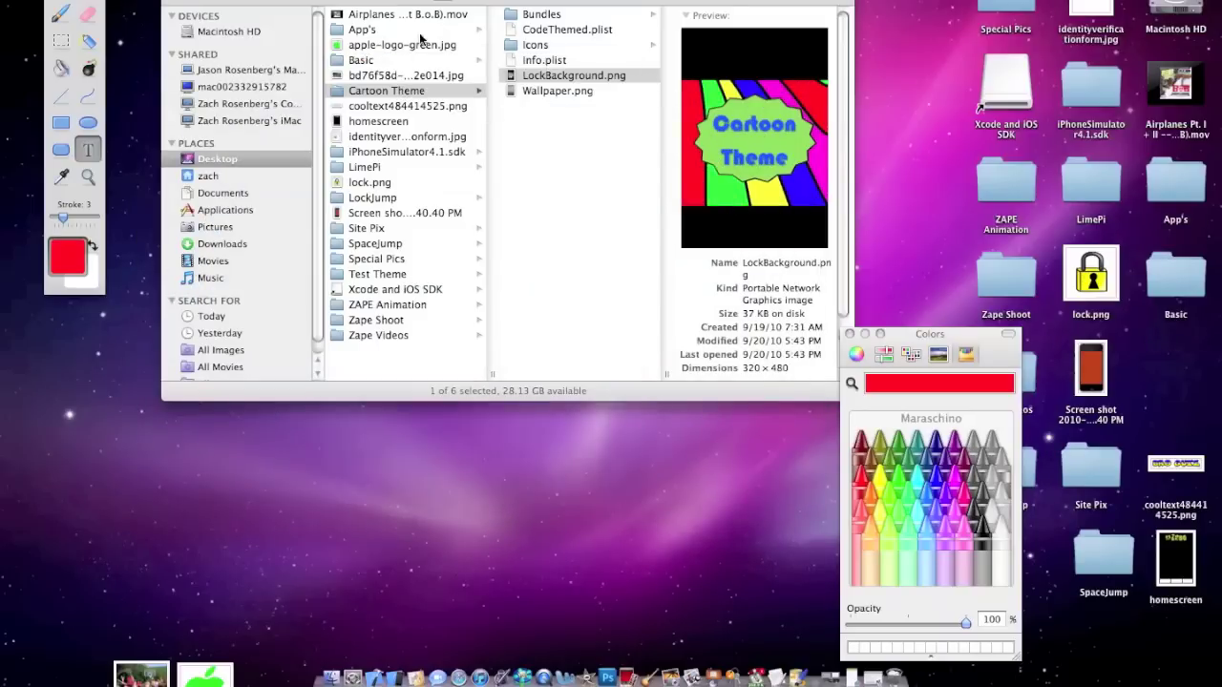
Create a new empty folder called Icons inside the Test Theme folder.
{"action": "left_click", "coordinate": [556, 125]}
{"action": "left_click", "coordinate": [533, 45]}
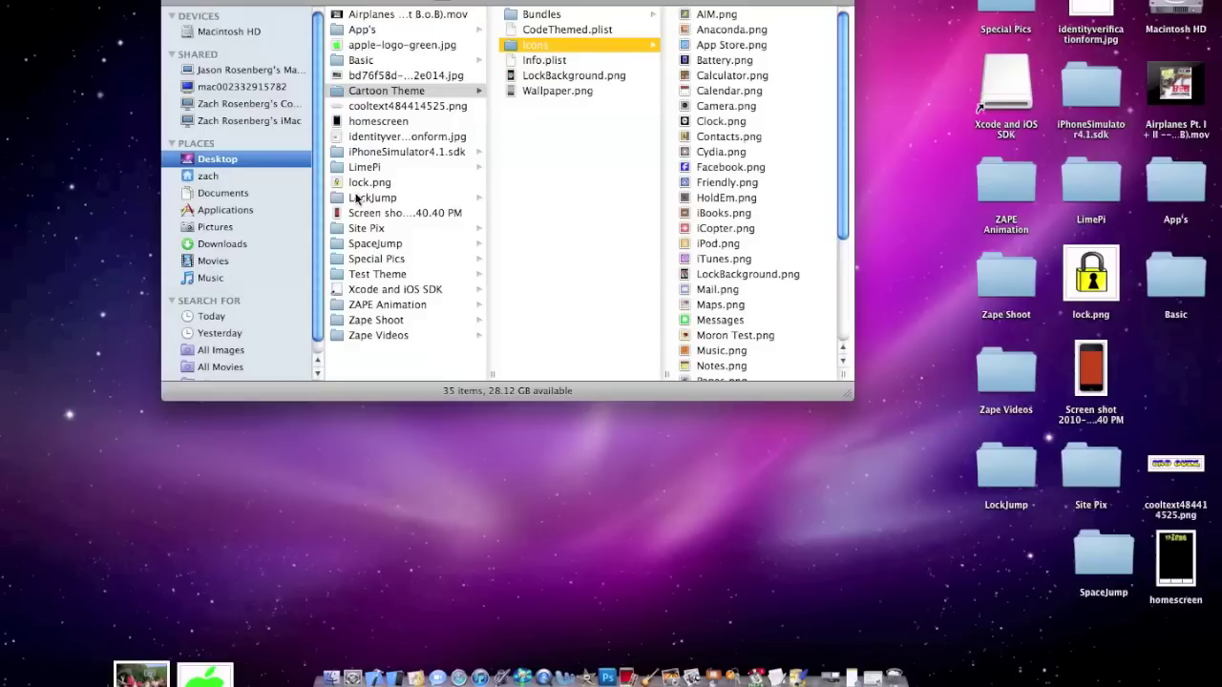
{"action": "left_click", "coordinate": [364, 274]}
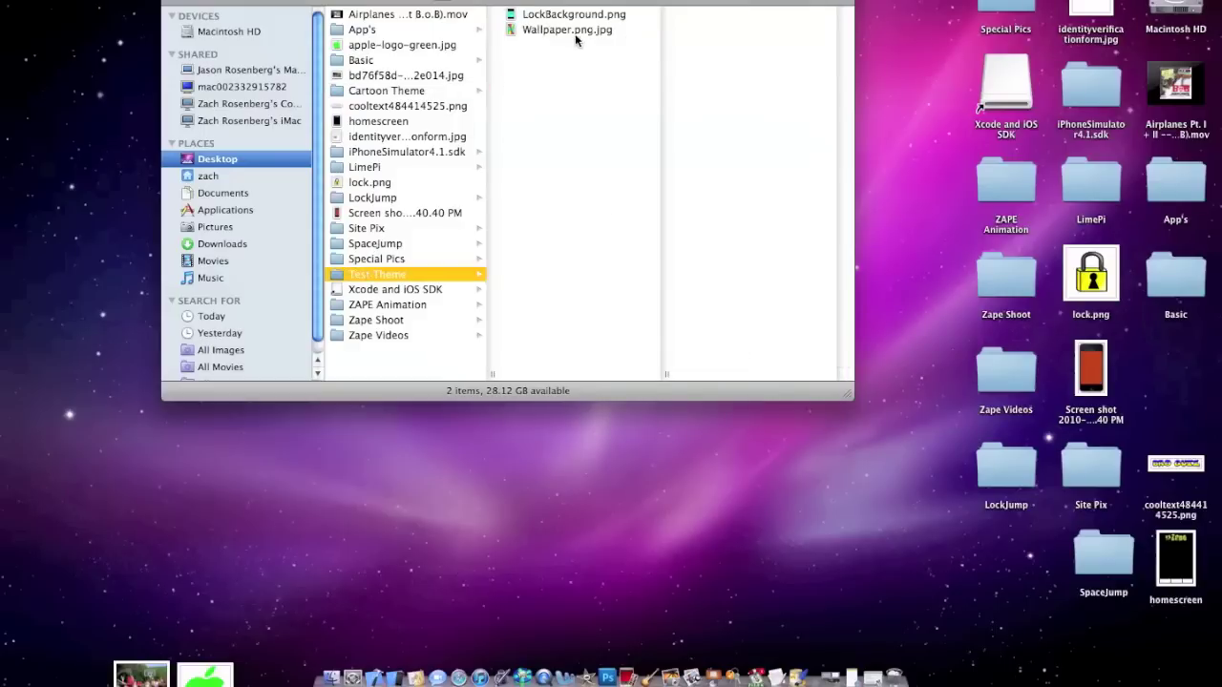
{"action": "key", "text": "super+shift+n"}
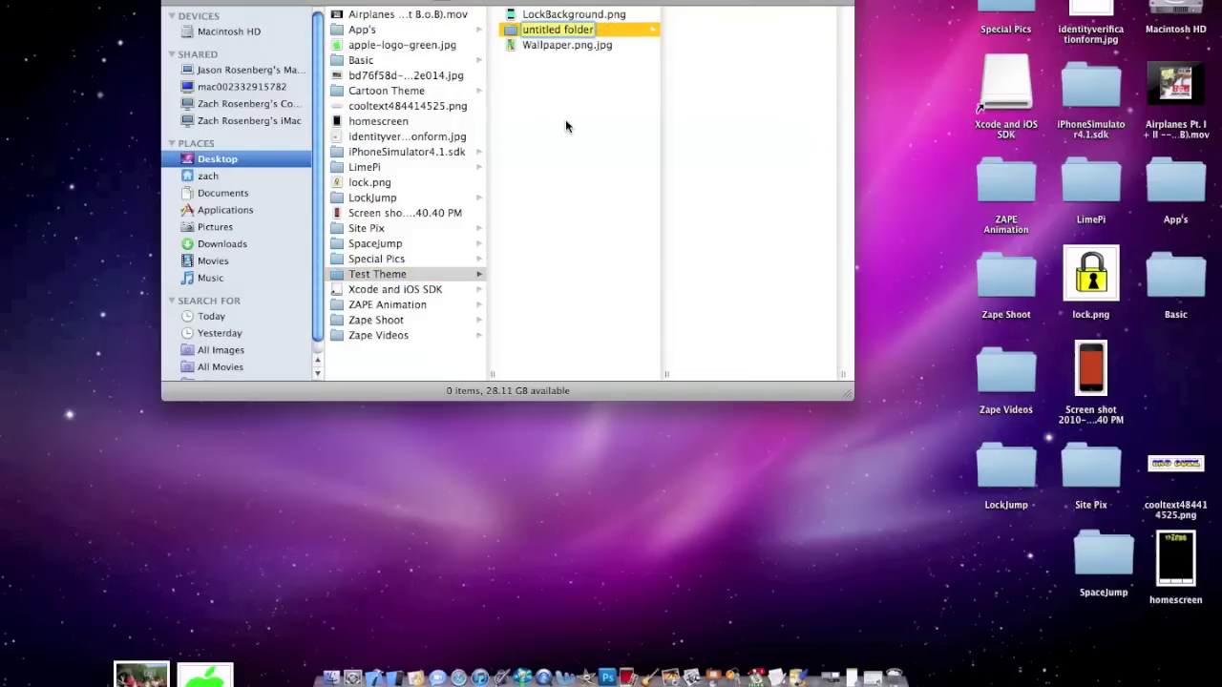
{"action": "type", "text": "Icons"}
{"action": "key", "text": "Return"}
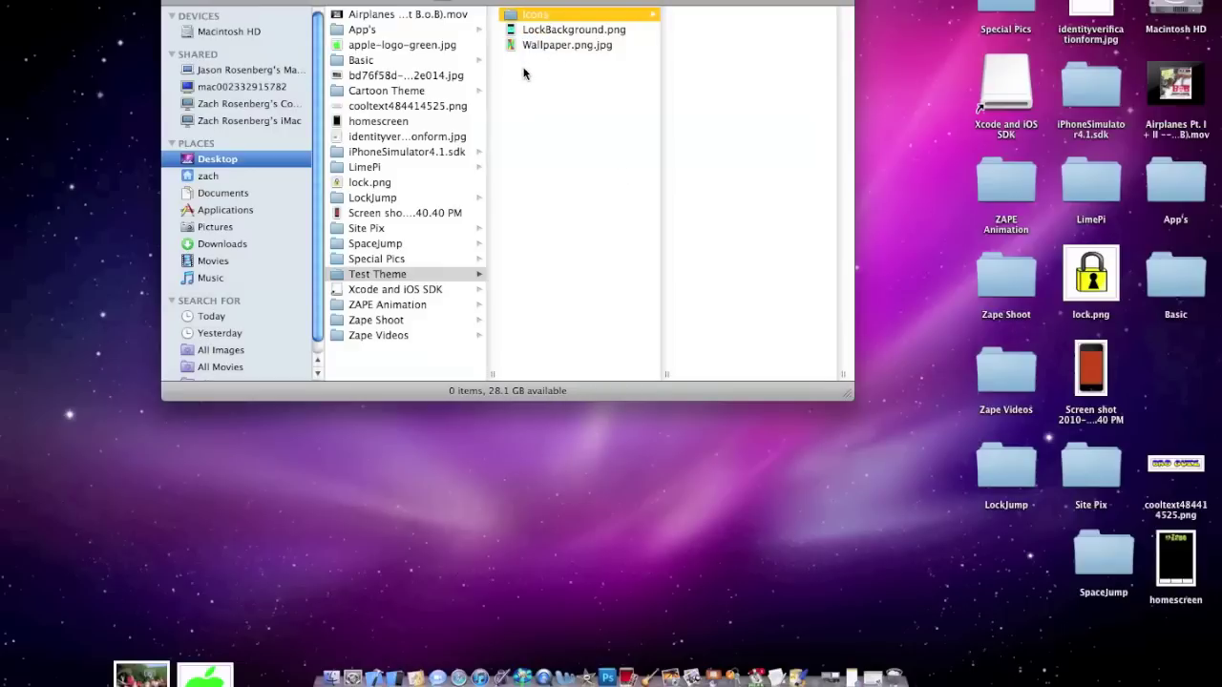
{"action": "left_click", "coordinate": [416, 93]}
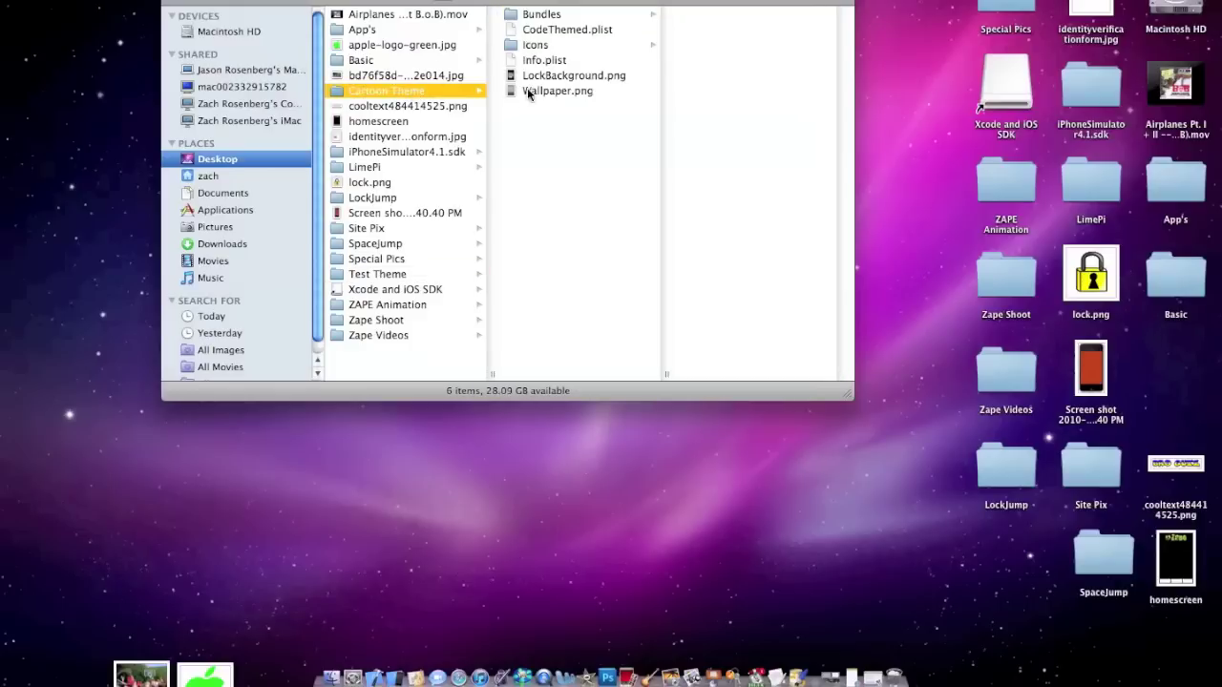
Select all 35 icon PNGs in Cartoon Theme's Icons folder and copy them into Test Theme's Icons.
{"action": "left_click", "coordinate": [540, 46]}
{"action": "left_click", "coordinate": [805, 13]}
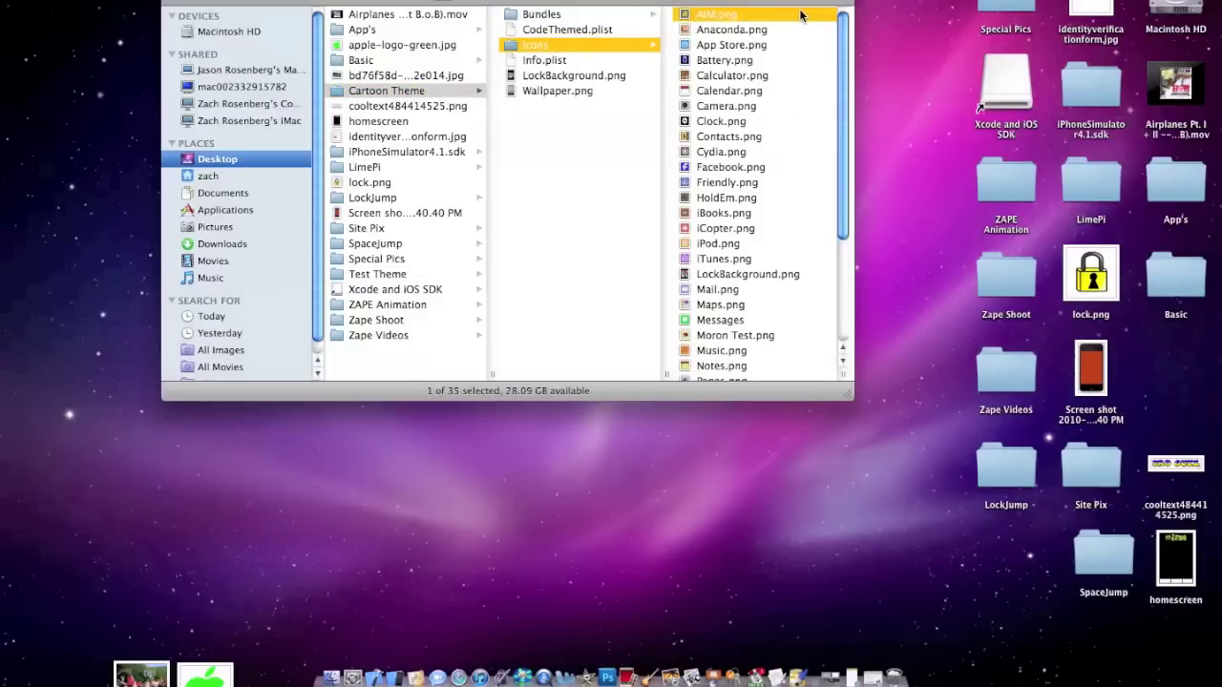
{"action": "key", "text": "super+a"}
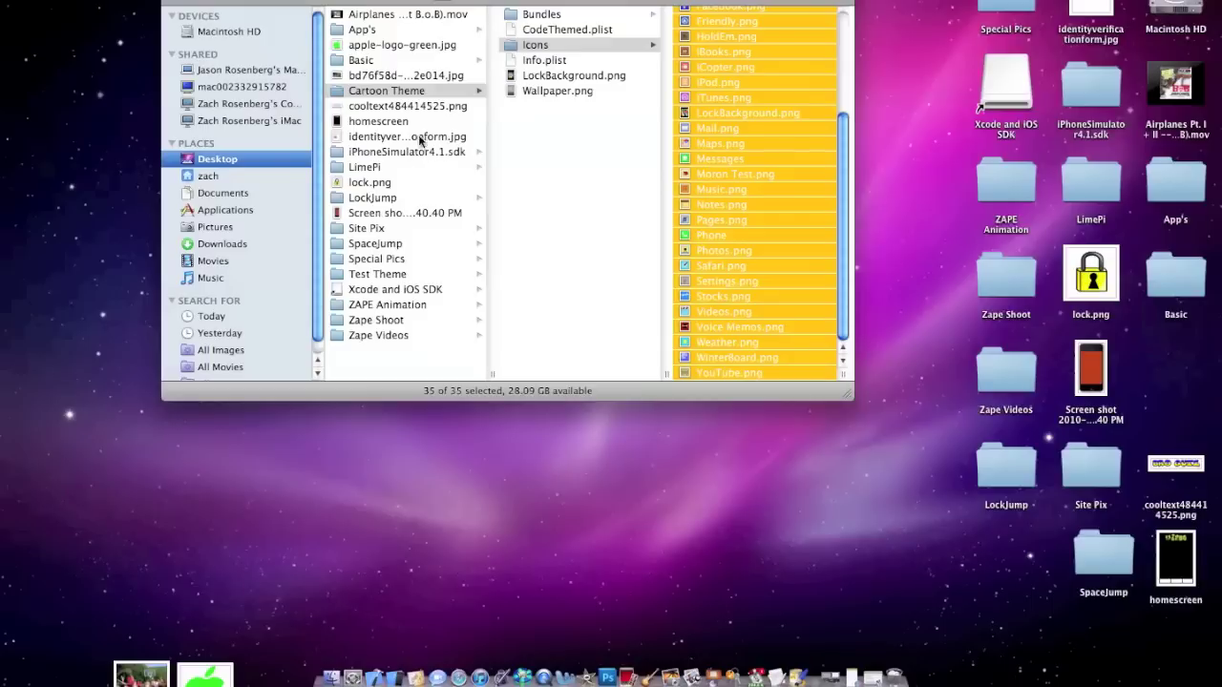
{"action": "left_click", "coordinate": [390, 276]}
{"action": "left_click", "coordinate": [558, 15]}
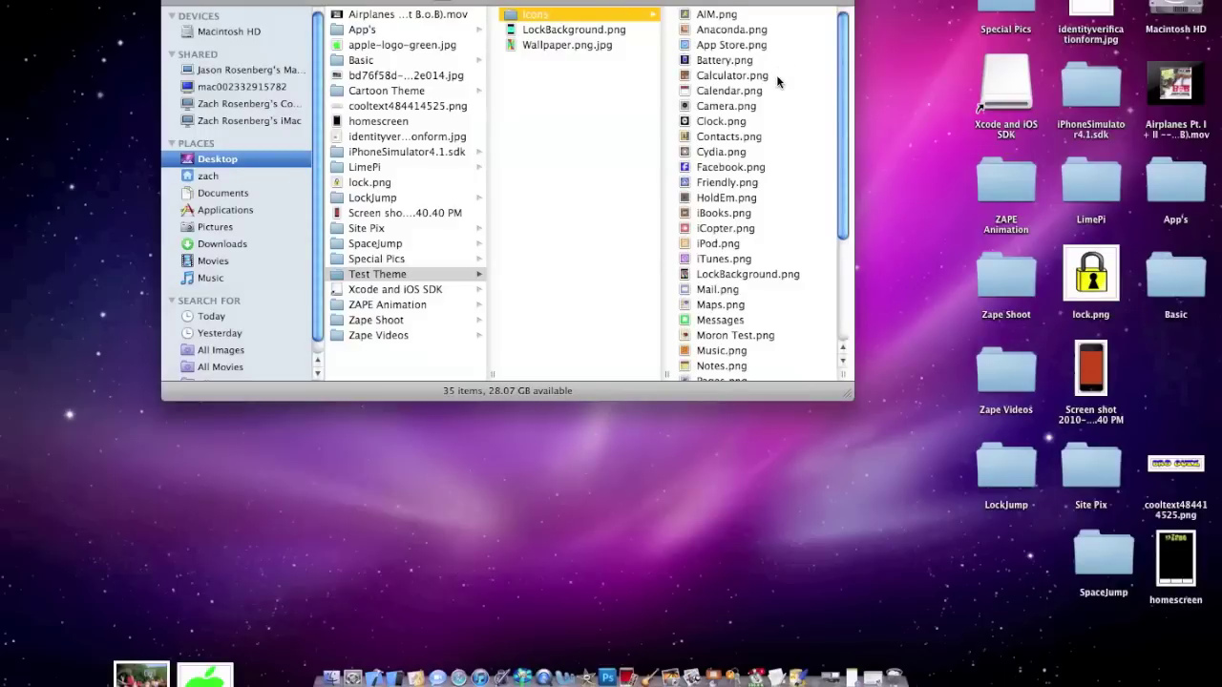
{"action": "left_click", "coordinate": [382, 96]}
Copy Cartoon Theme's Bundles folder into Test Theme and check its com.apple.TelephonyUI bottombarknobgray.png.
{"action": "left_click", "coordinate": [556, 17]}
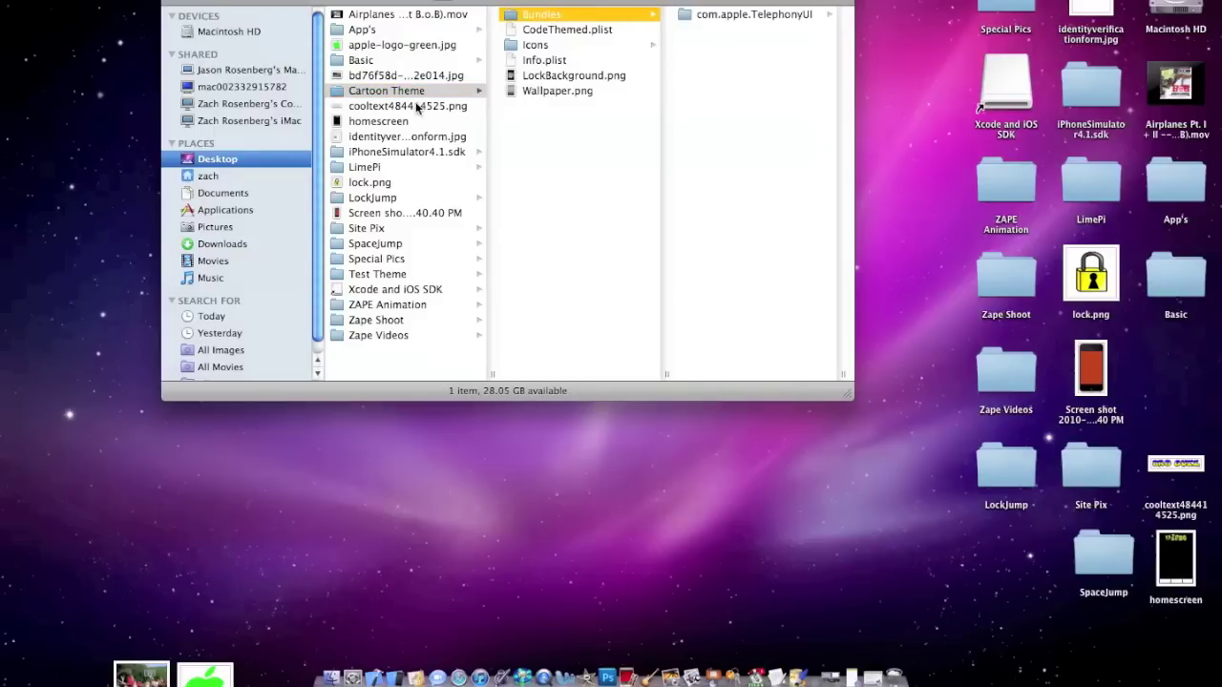
{"action": "left_click", "coordinate": [397, 277]}
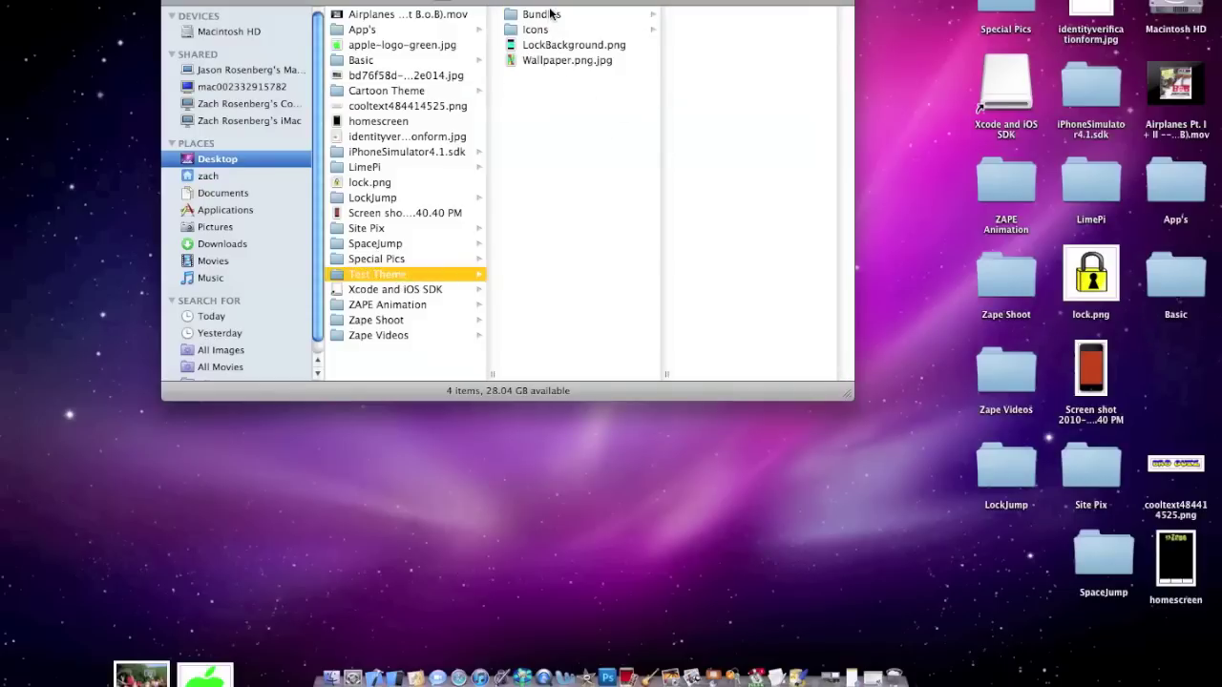
{"action": "left_click", "coordinate": [551, 13]}
{"action": "left_click", "coordinate": [718, 16]}
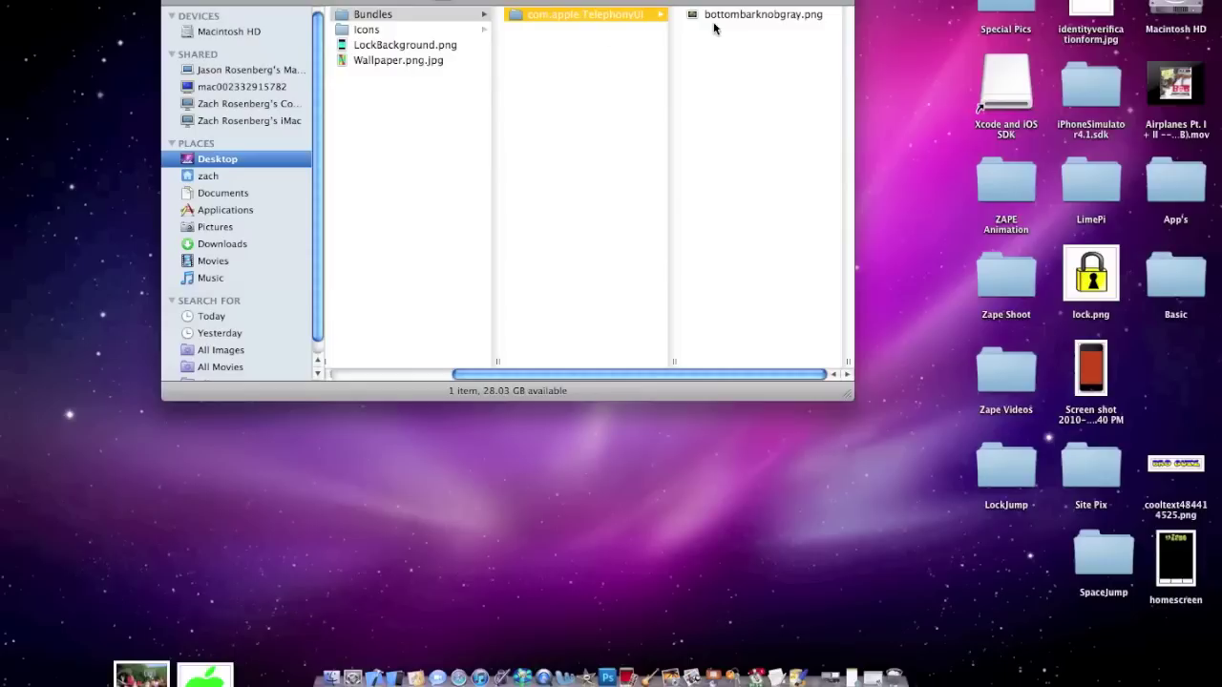
{"action": "left_click", "coordinate": [724, 15]}
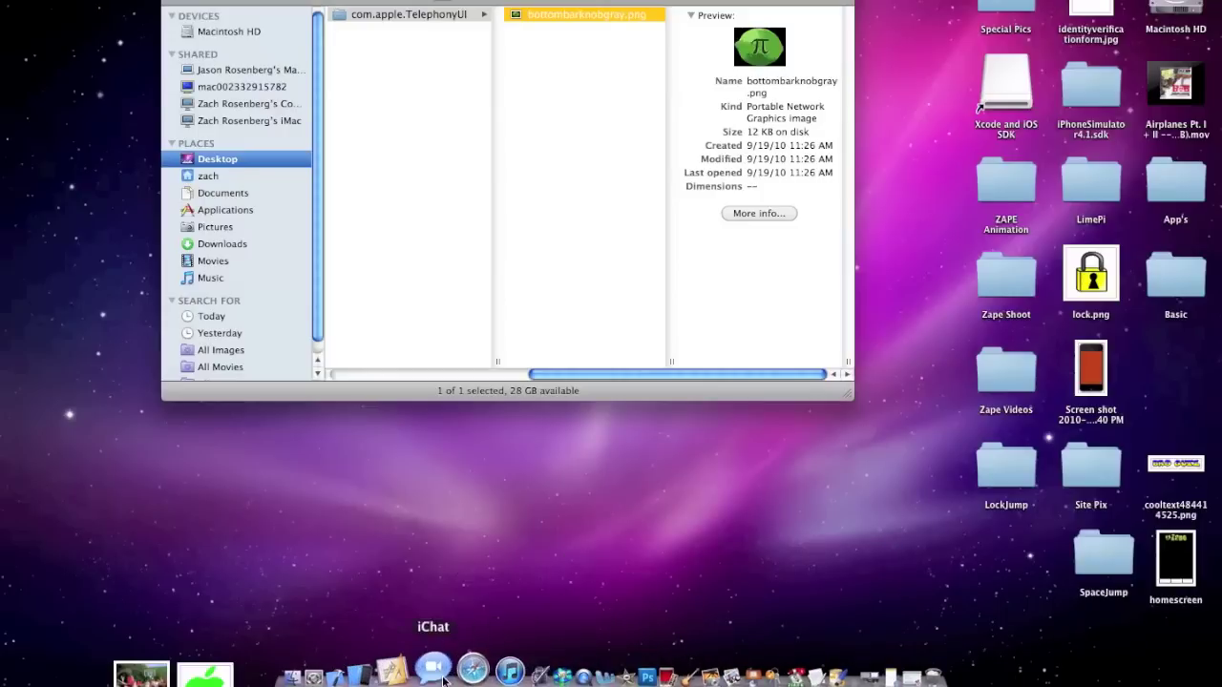
{"action": "left_click", "coordinate": [808, 674]}
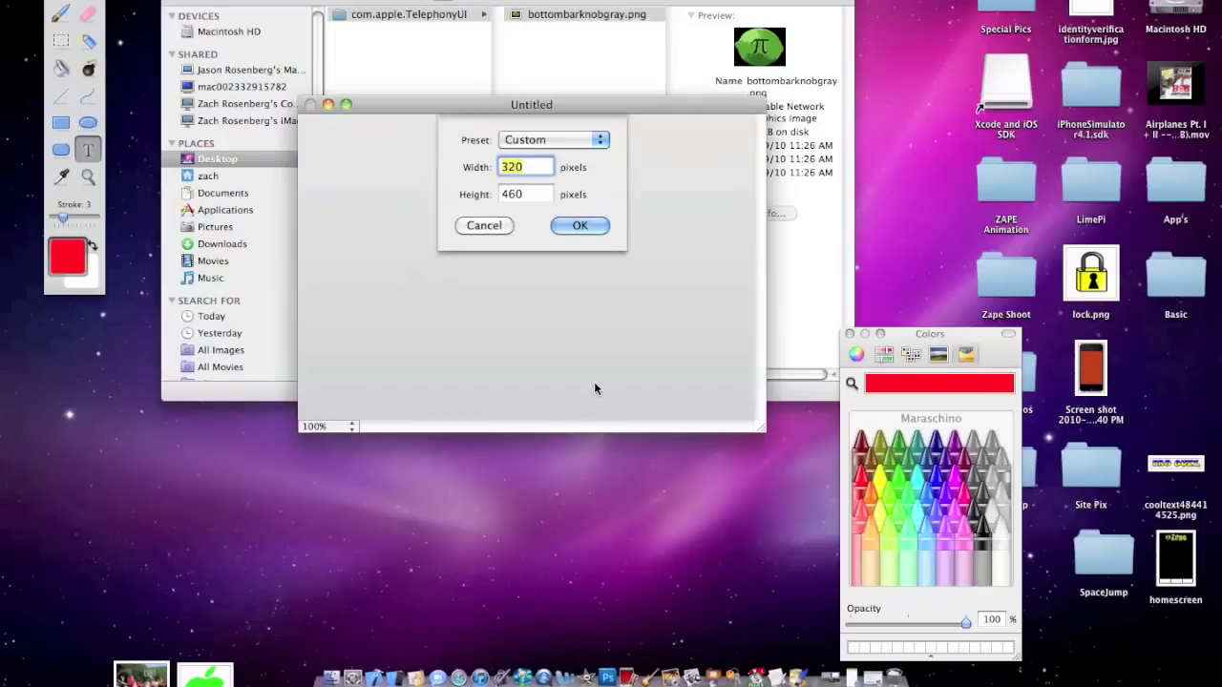
Create a 60 × 45 pixel image and fill the whole canvas with black.
{"action": "type", "text": "60"}
{"action": "key", "text": "Tab"}
{"action": "type", "text": "45"}
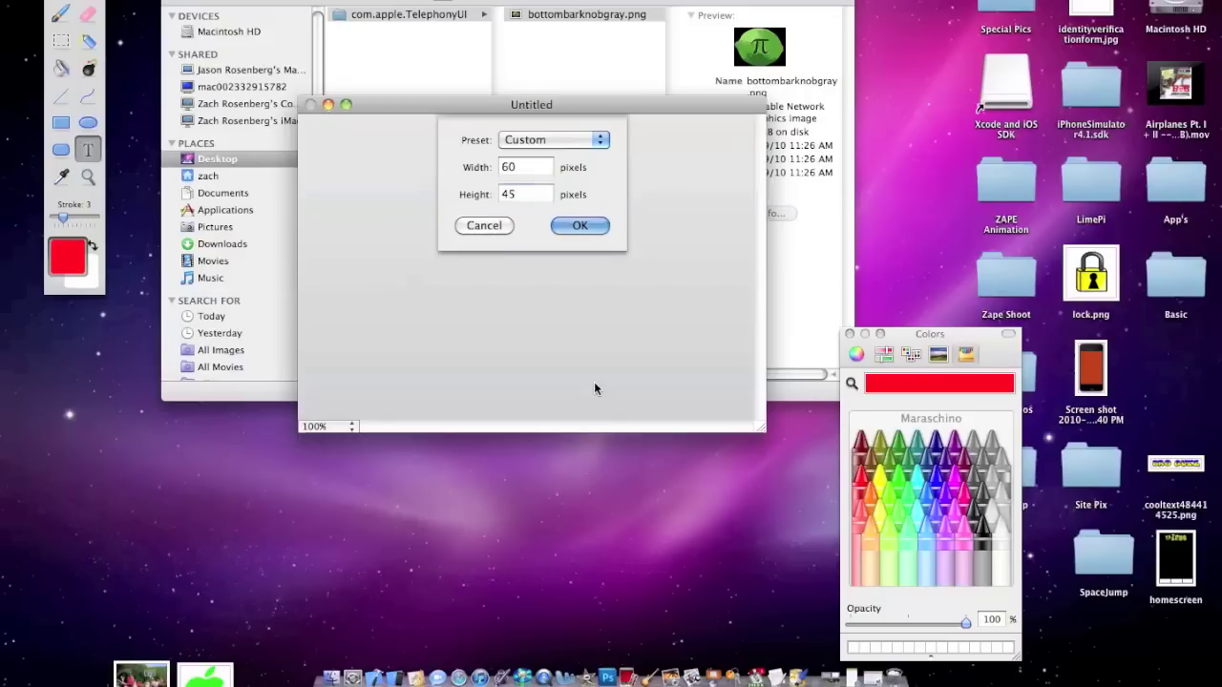
{"action": "key", "text": "Return"}
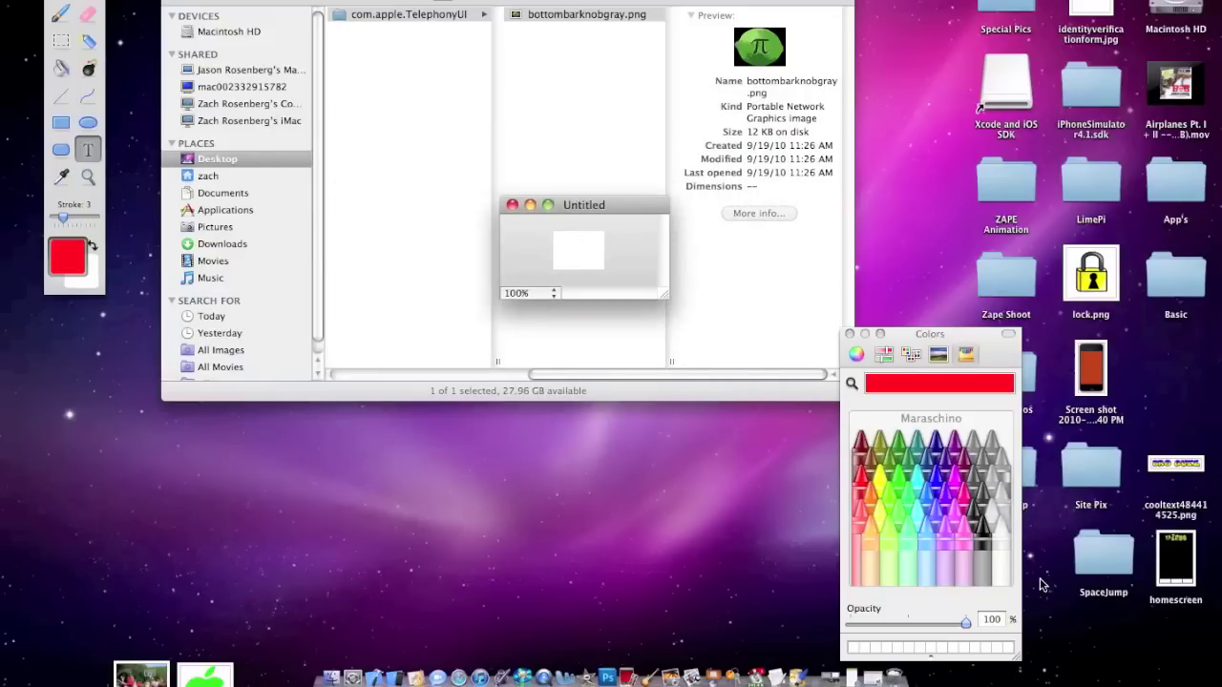
{"action": "left_click", "coordinate": [985, 556]}
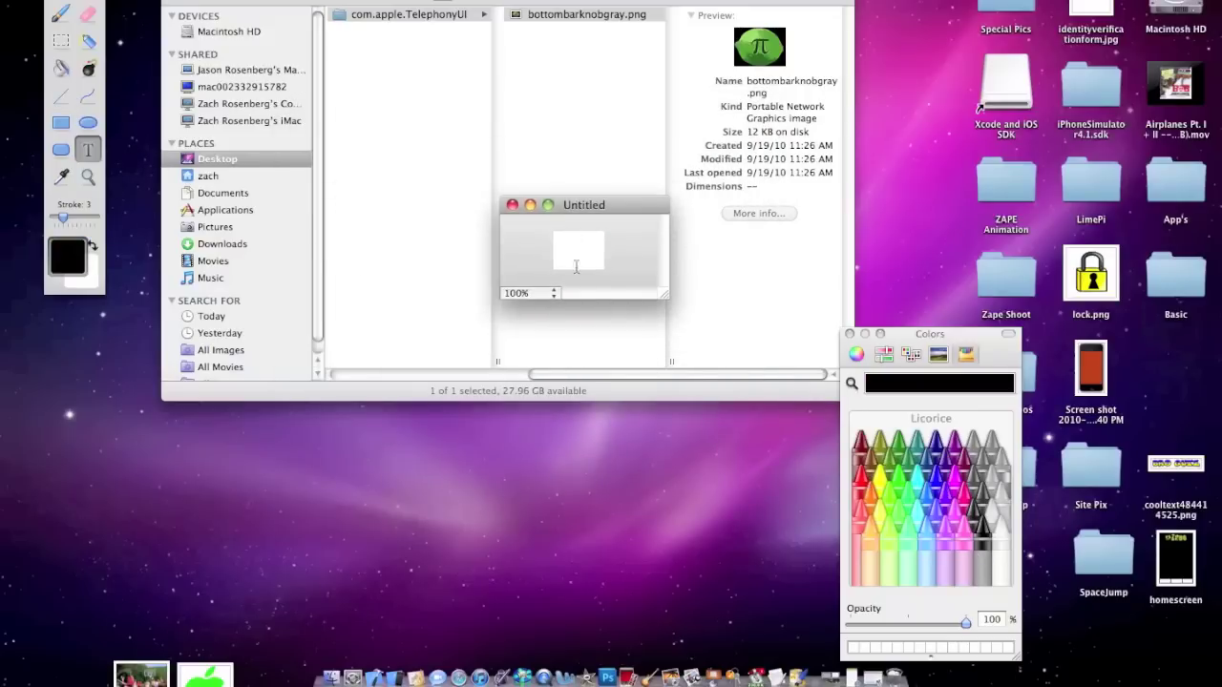
{"action": "left_click", "coordinate": [61, 65]}
{"action": "left_click", "coordinate": [563, 245]}
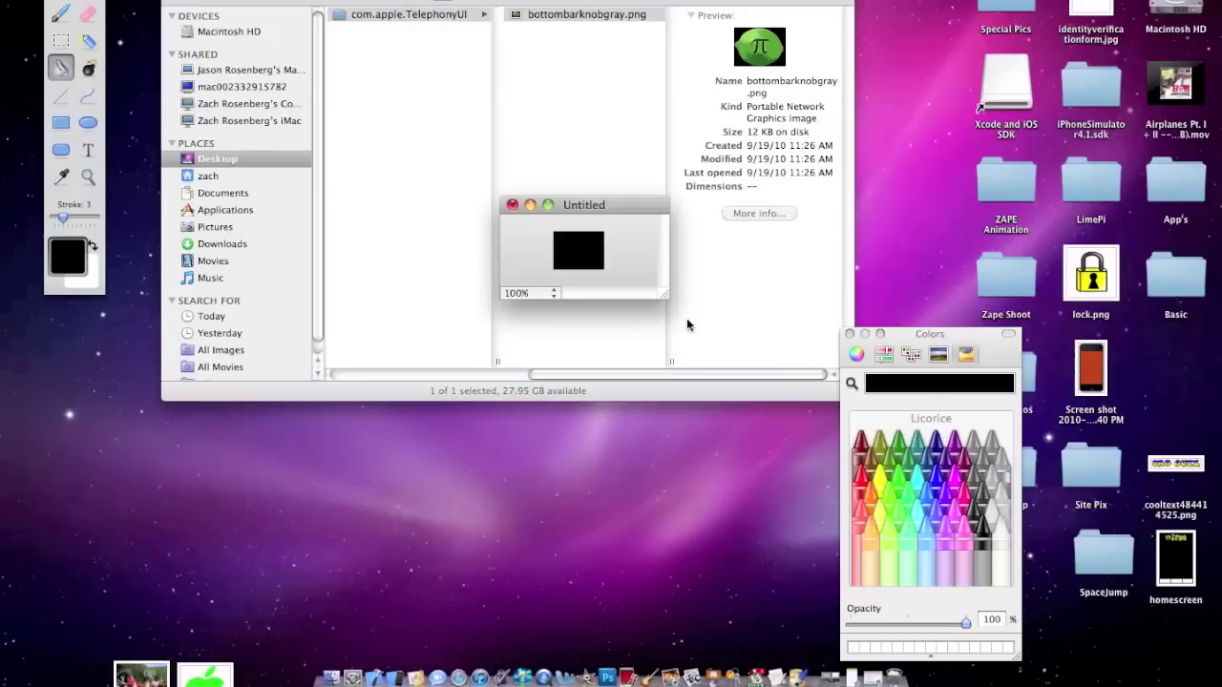
Draw a turquoise ellipse in the middle and fill its interior with red.
{"action": "left_click", "coordinate": [88, 122]}
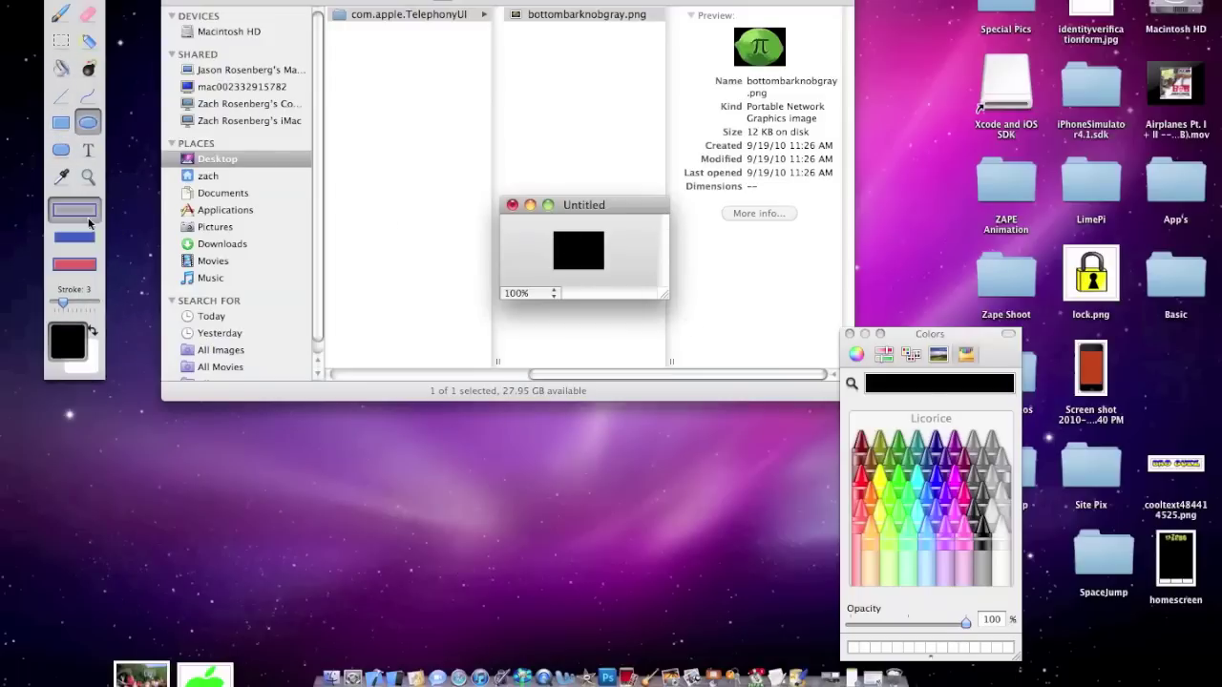
{"action": "left_click", "coordinate": [84, 265]}
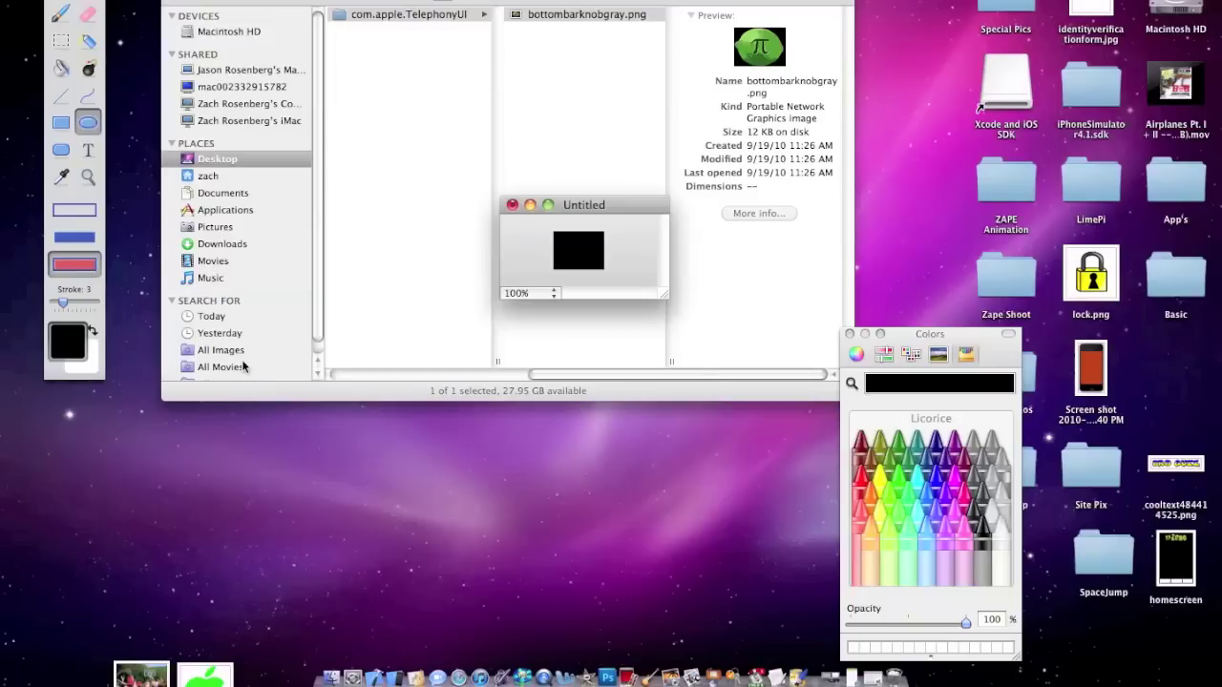
{"action": "left_click", "coordinate": [921, 483]}
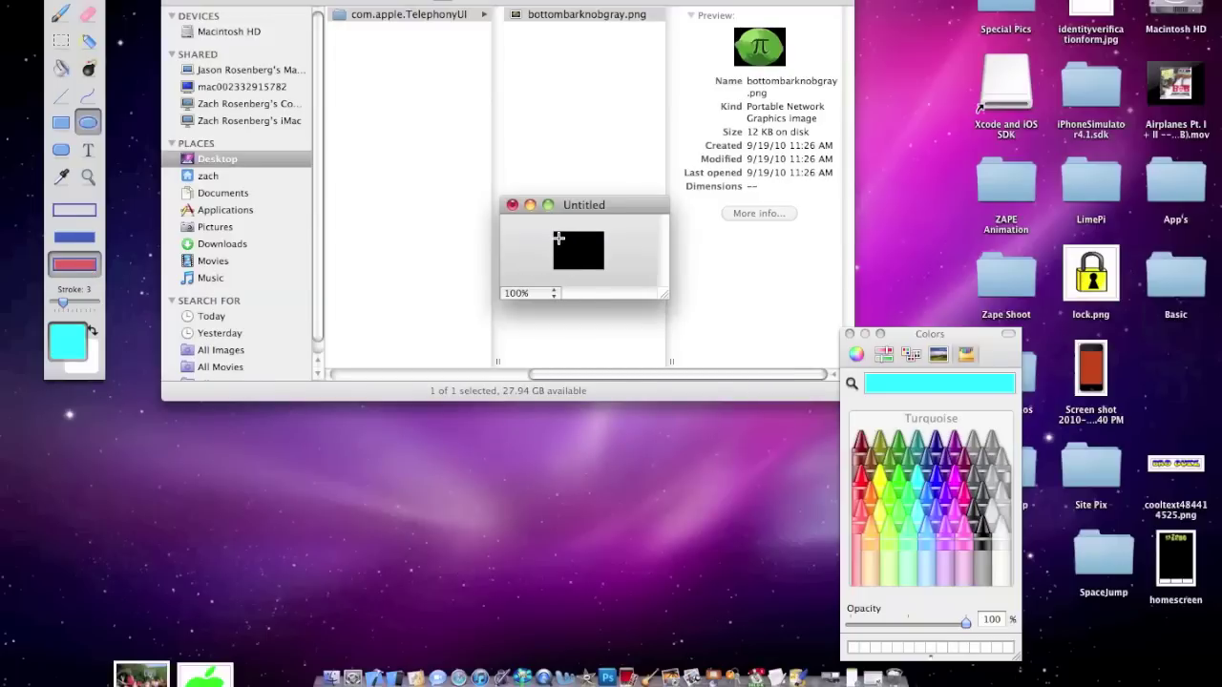
{"action": "left_click_drag", "start_coordinate": [559, 238], "coordinate": [599, 263]}
{"action": "left_click", "coordinate": [61, 67]}
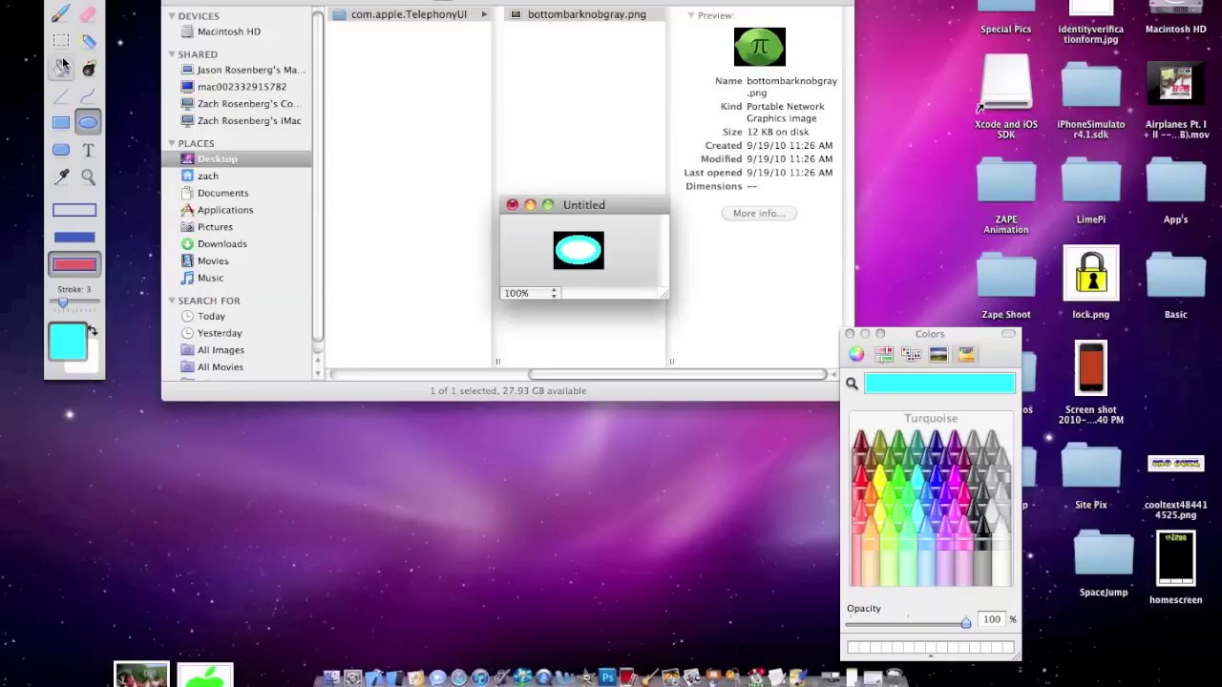
{"action": "left_click", "coordinate": [864, 482]}
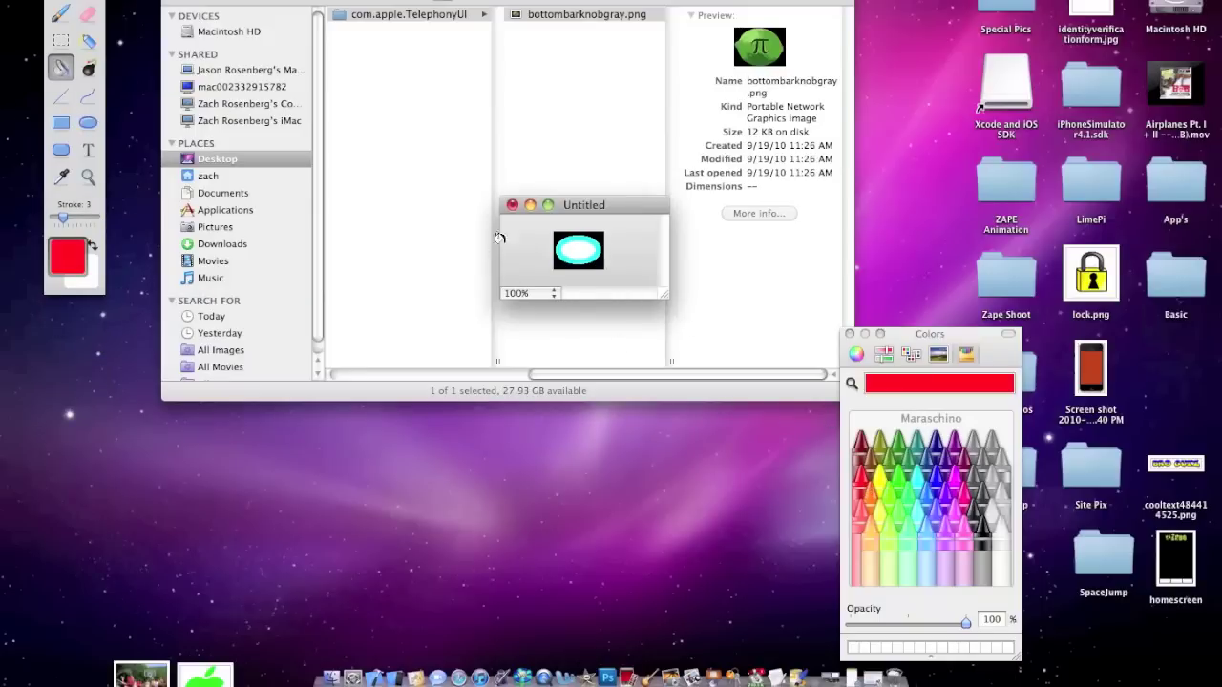
{"action": "left_click", "coordinate": [570, 249]}
{"action": "left_click", "coordinate": [91, 155]}
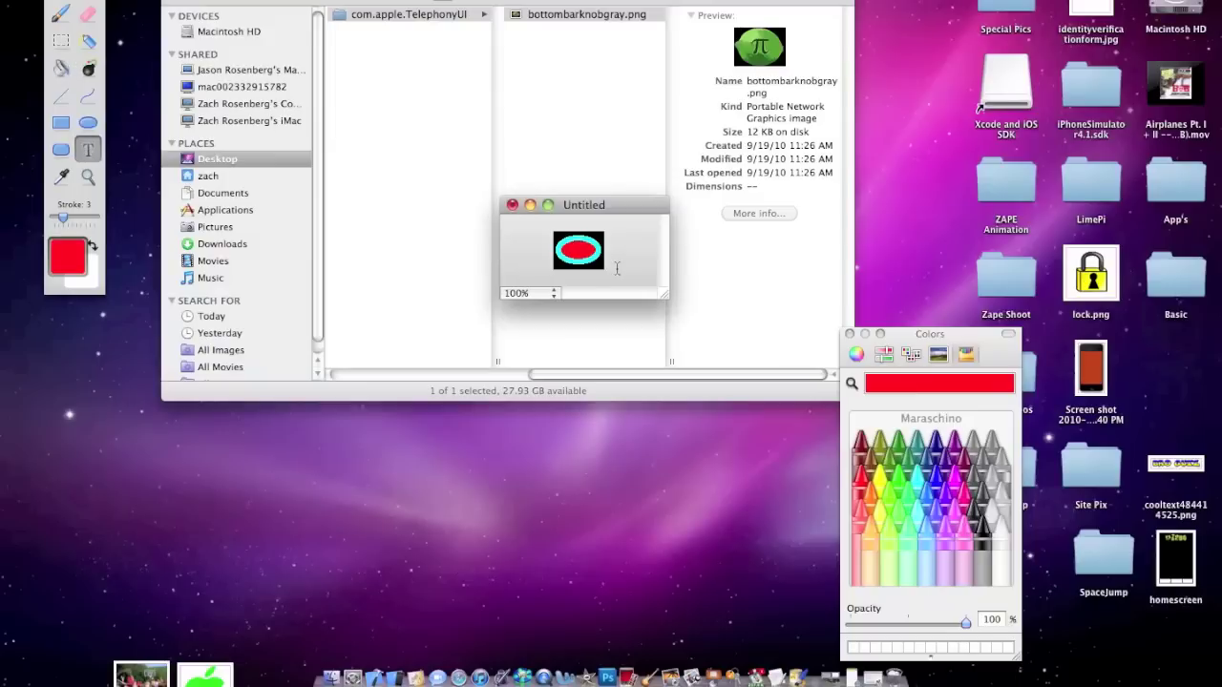
Type a T in Cracked font at size 24, colour it Blueberry blue, and place it on the knob.
{"action": "left_click", "coordinate": [615, 267]}
{"action": "type", "text": "T"}
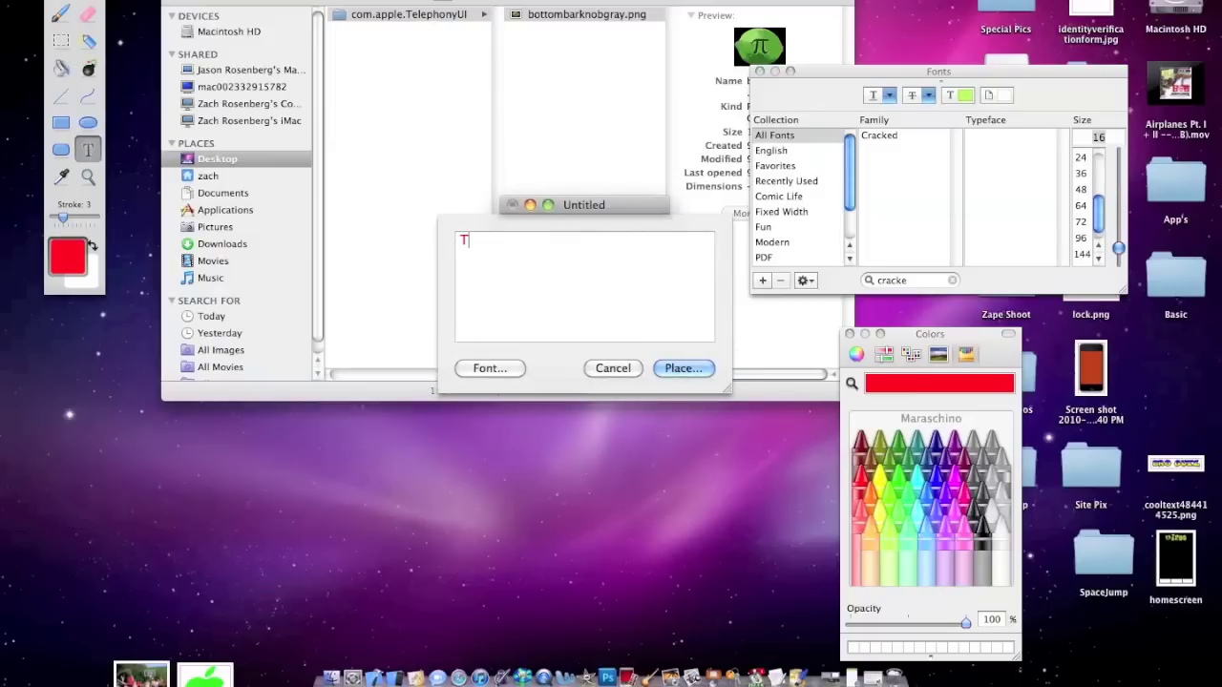
{"action": "left_click", "coordinate": [879, 136]}
{"action": "left_click", "coordinate": [1081, 221]}
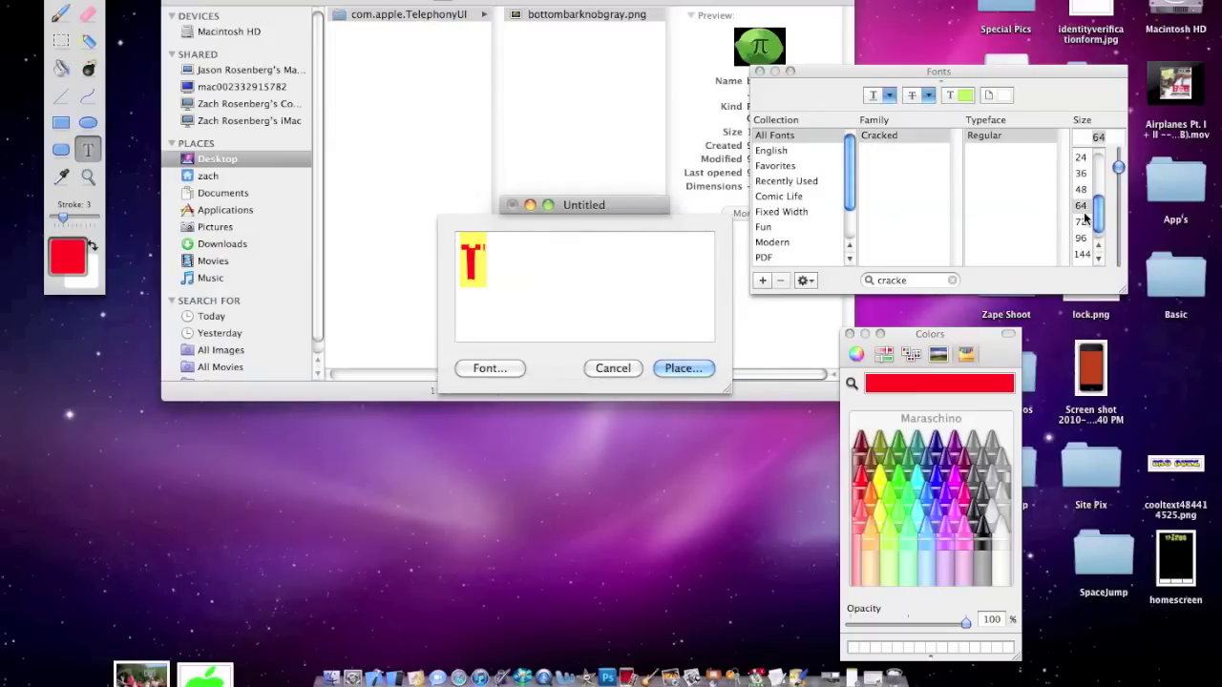
{"action": "left_click", "coordinate": [1080, 189]}
{"action": "left_click", "coordinate": [1080, 174]}
{"action": "scroll", "coordinate": [1080, 191], "scroll_direction": "up", "scroll_amount": 3}
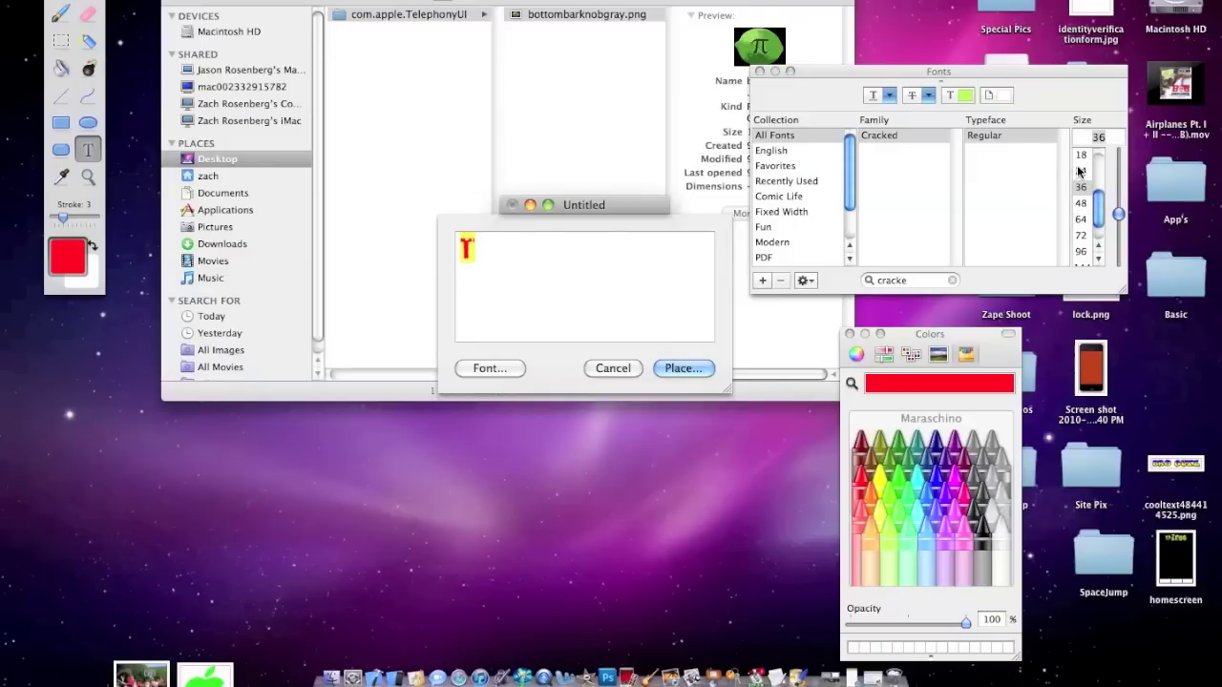
{"action": "left_click", "coordinate": [1079, 175]}
{"action": "left_click", "coordinate": [1081, 226]}
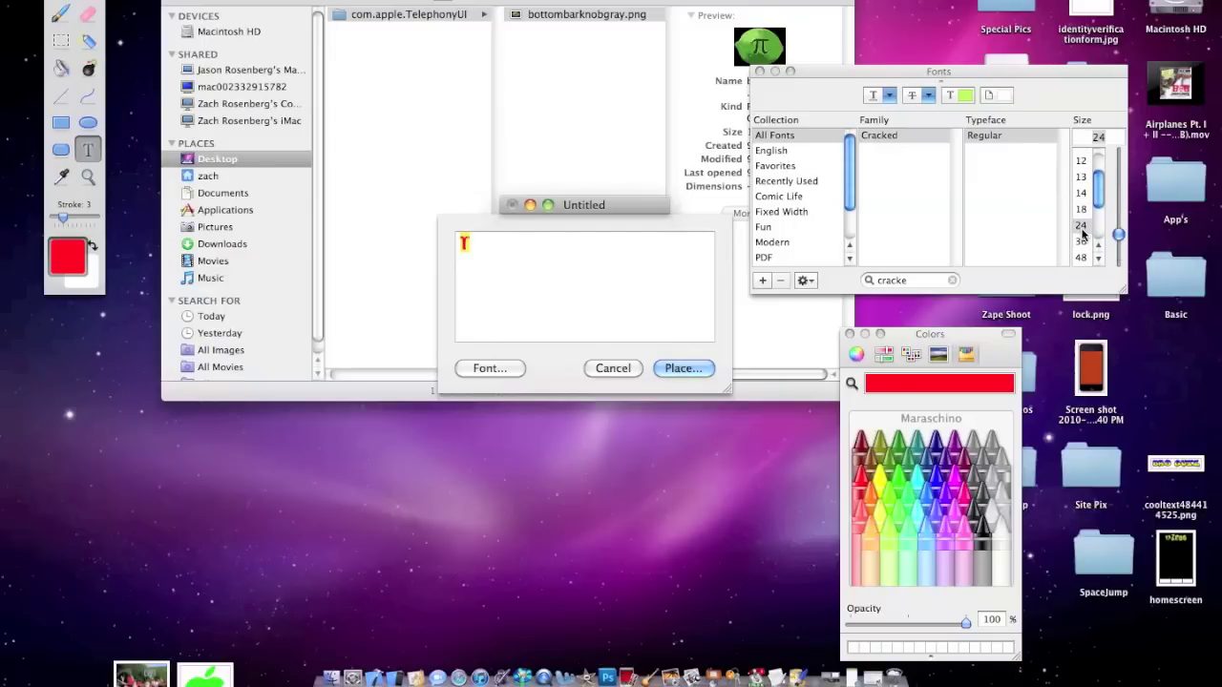
{"action": "left_click", "coordinate": [1081, 241]}
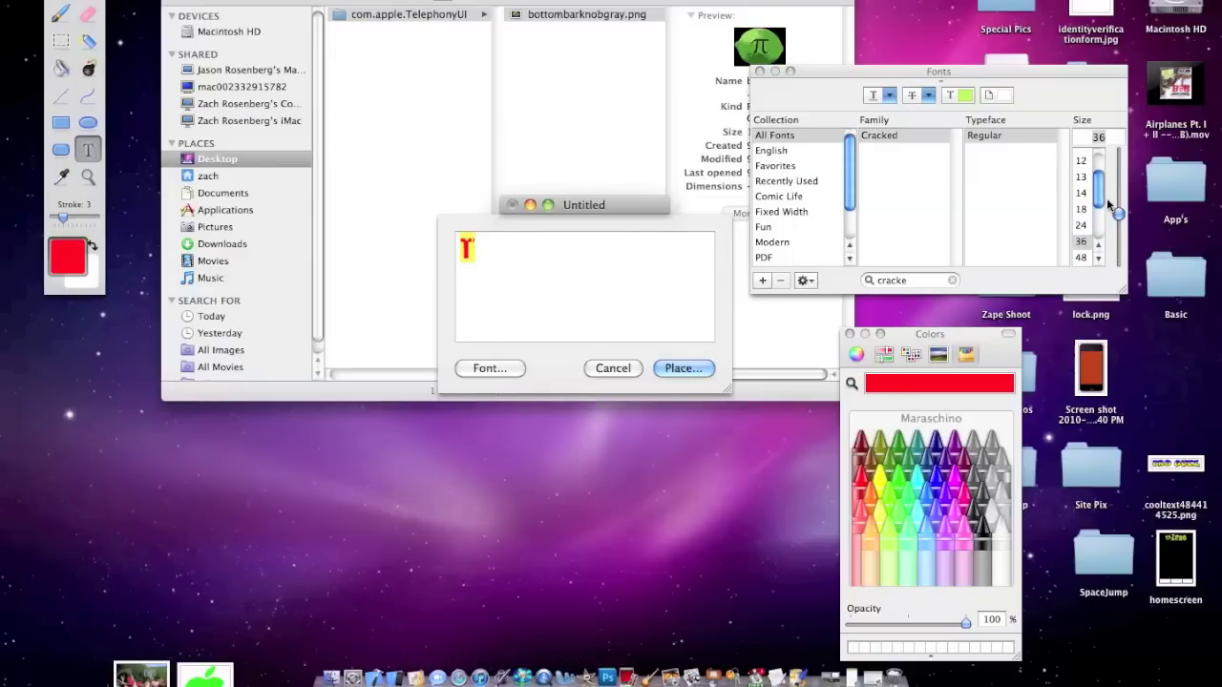
{"action": "left_click", "coordinate": [1081, 225]}
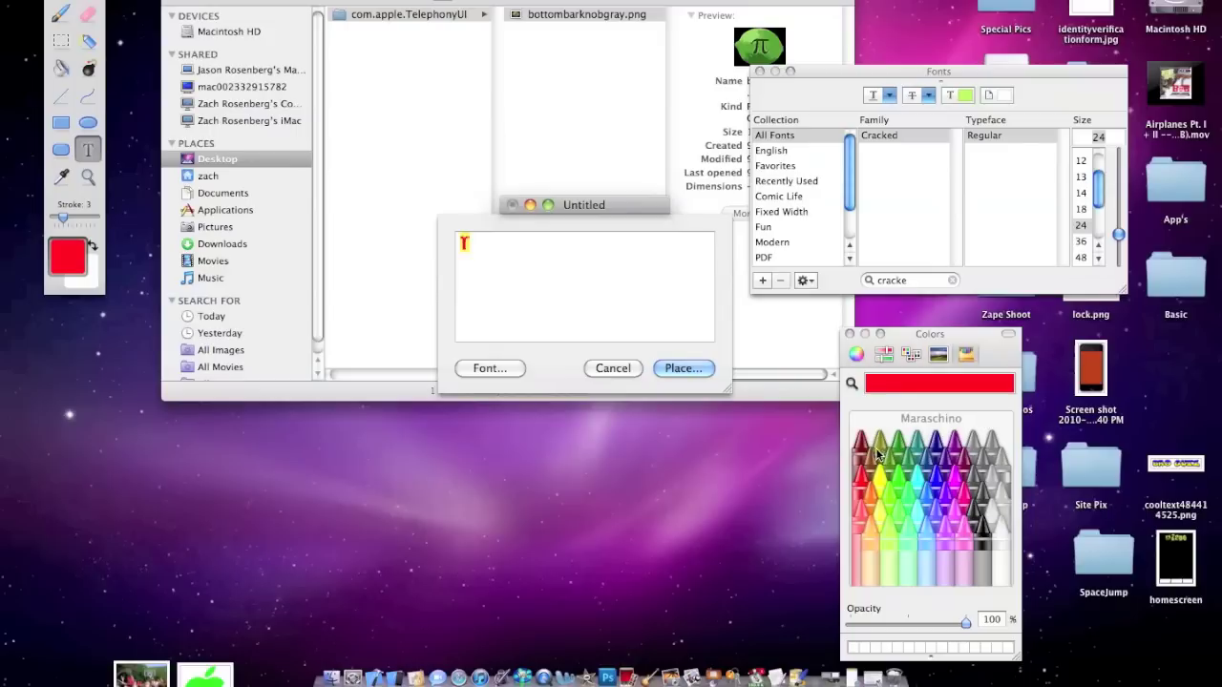
{"action": "left_click", "coordinate": [936, 487]}
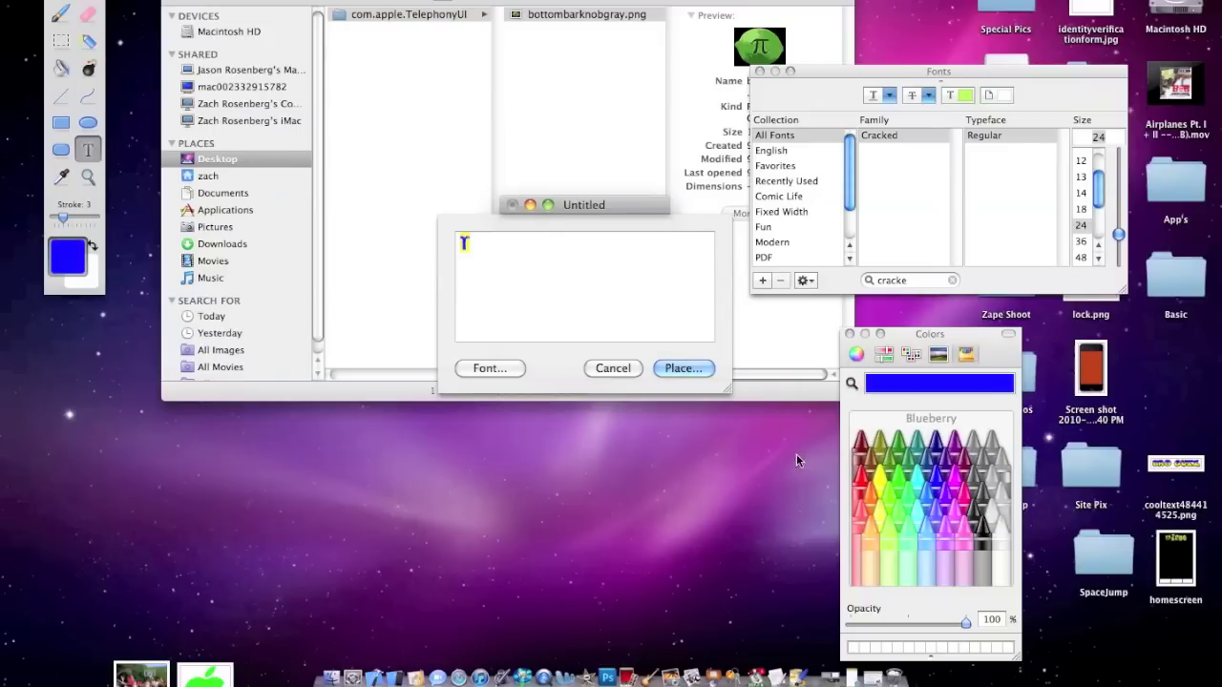
{"action": "left_click", "coordinate": [704, 368]}
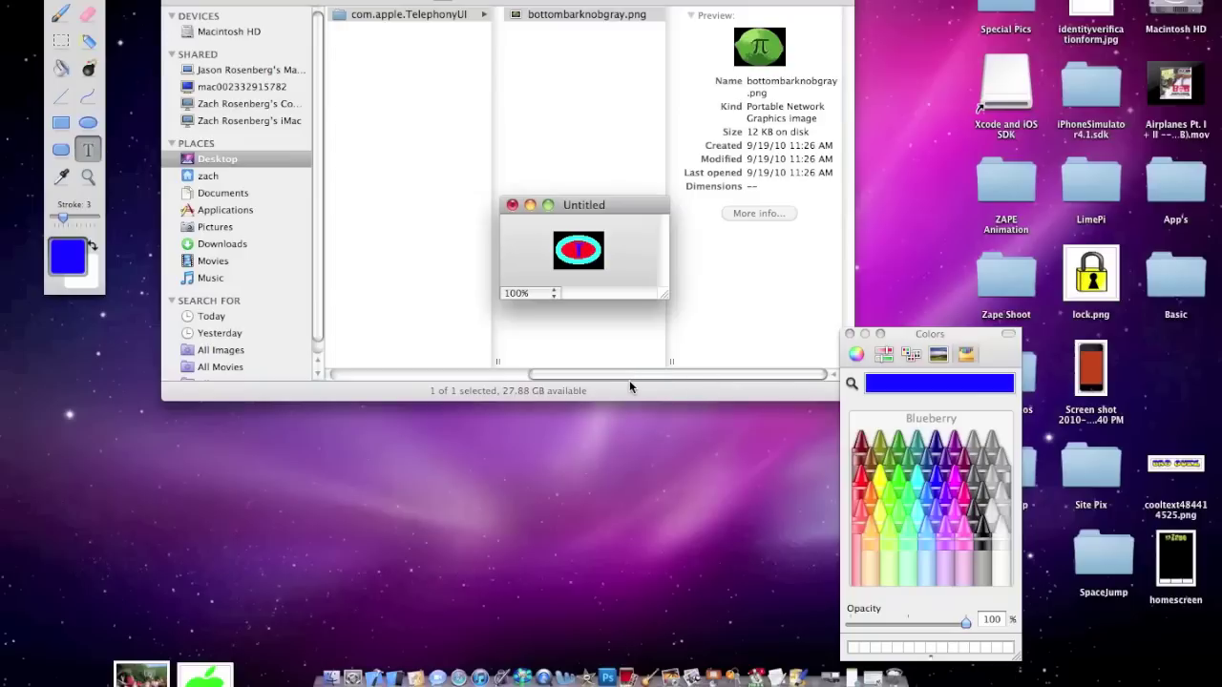
Save the image as PNG 'bottombarknobgray' in Test Theme's Bundles > com.apple.TelephonyUI, replacing the old file.
{"action": "key", "text": "super+s"}
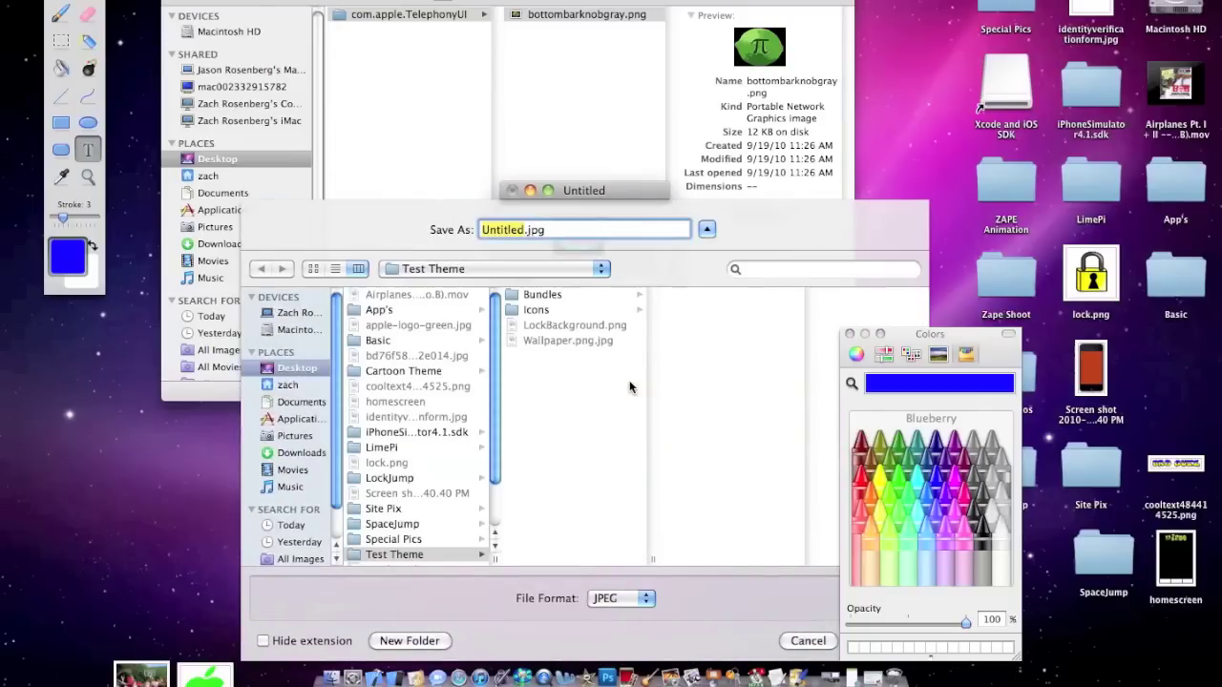
{"action": "type", "text": "bottom"}
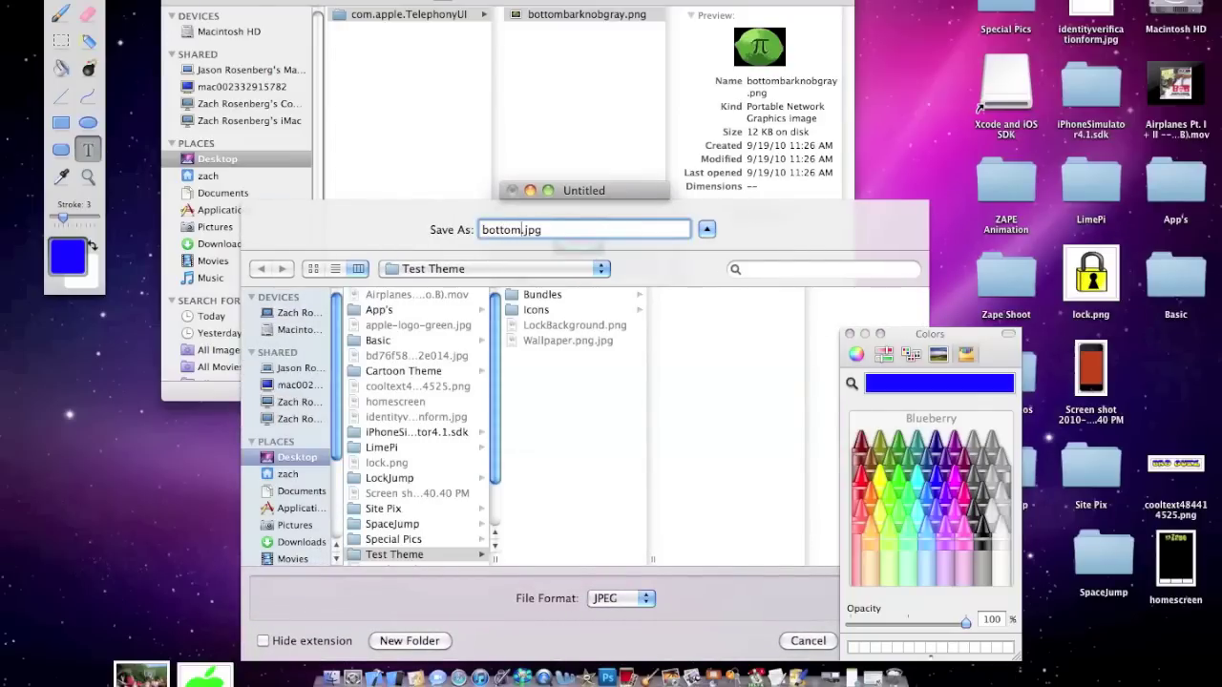
{"action": "type", "text": "bark"}
{"action": "type", "text": "kn"}
{"action": "key", "text": "BackSpace"}
{"action": "key", "text": "BackSpace"}
{"action": "type", "text": "nobgray"}
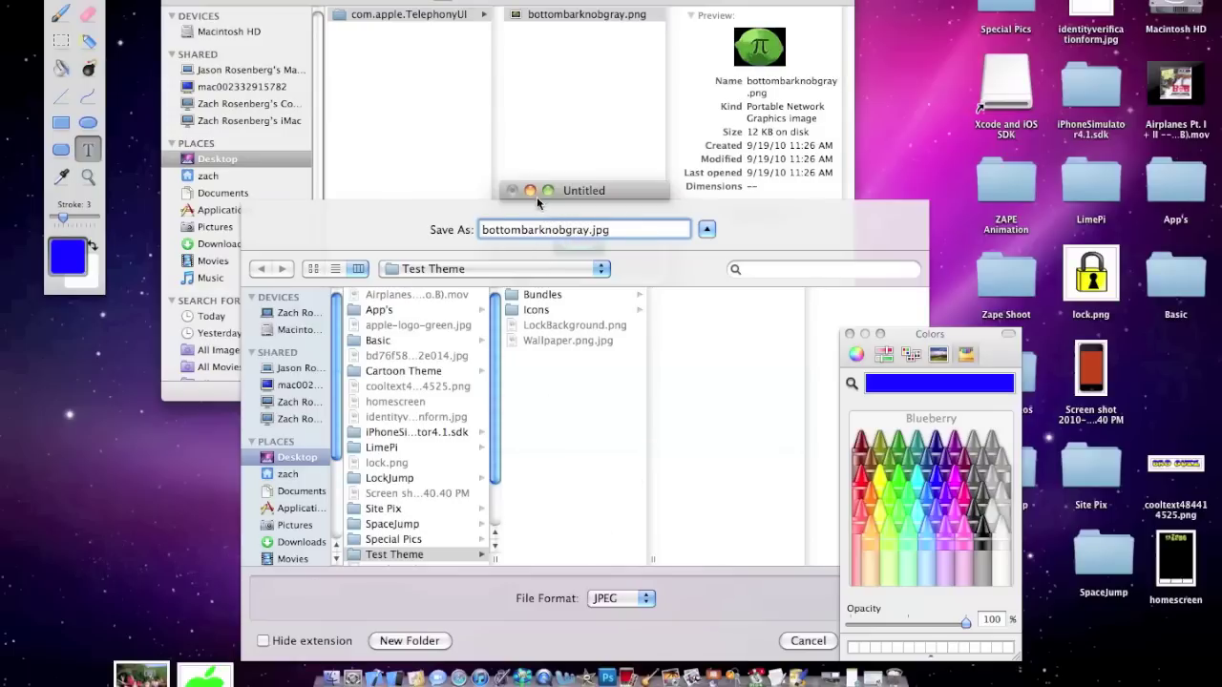
{"action": "left_click", "coordinate": [545, 295]}
{"action": "left_click", "coordinate": [671, 294]}
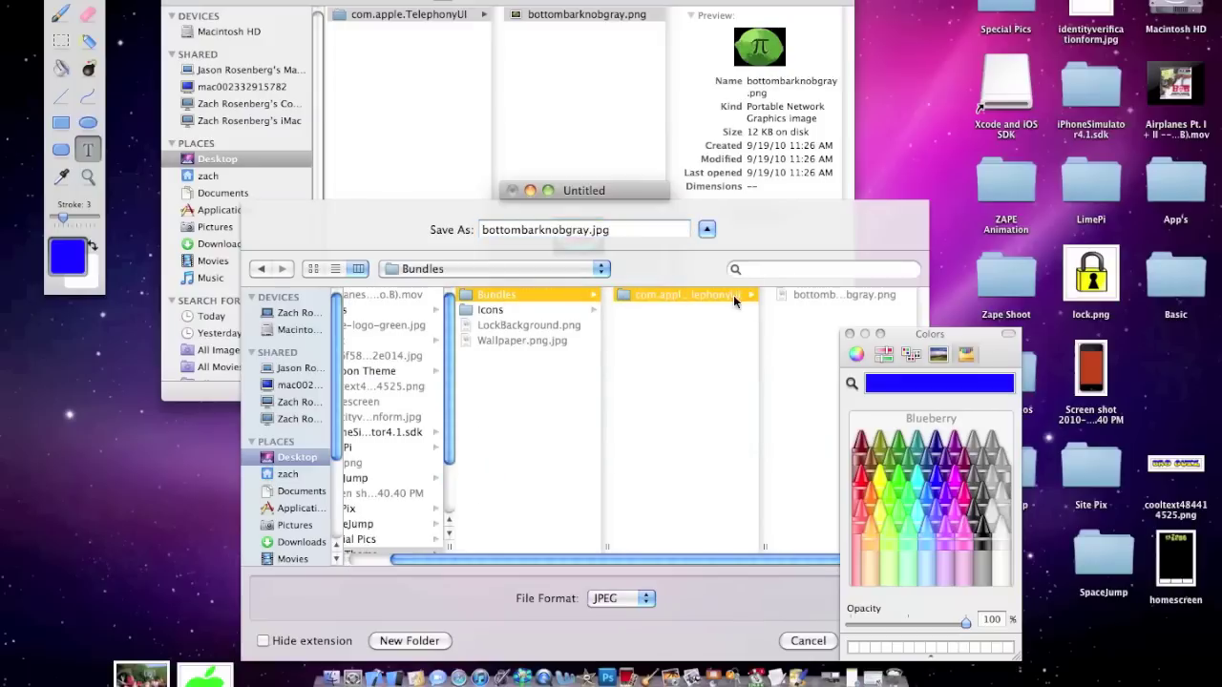
{"action": "left_click", "coordinate": [612, 606]}
{"action": "left_click", "coordinate": [597, 583]}
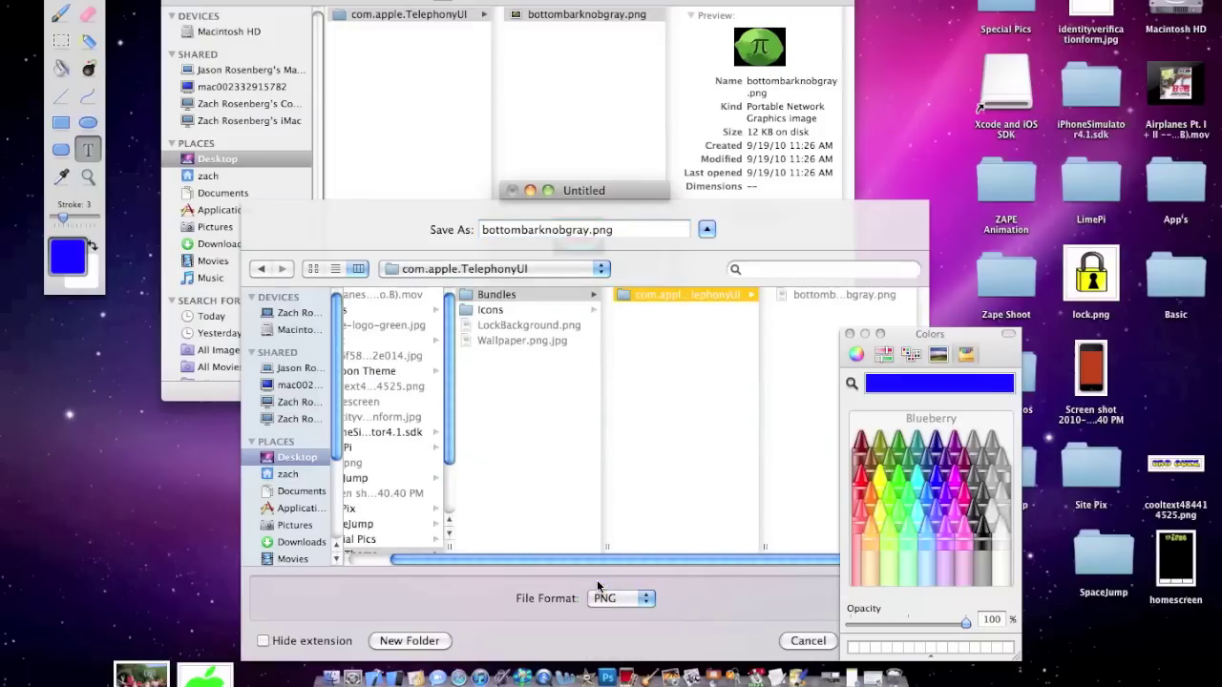
{"action": "key", "text": "Return"}
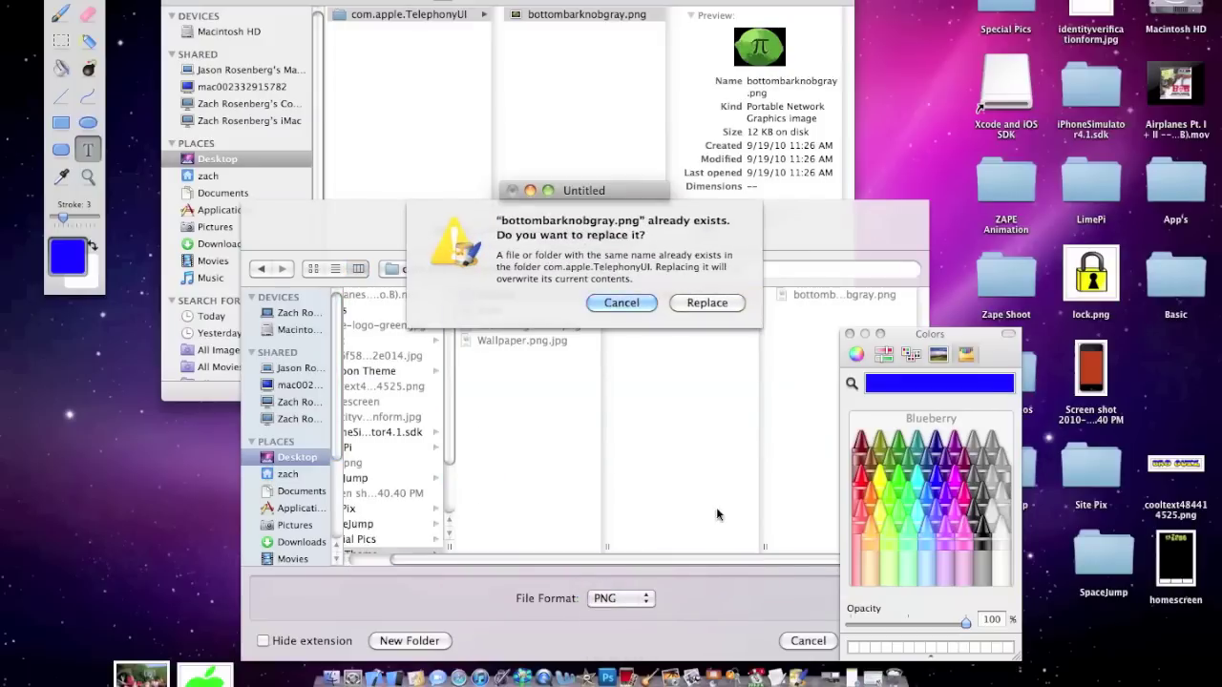
{"action": "left_click", "coordinate": [708, 303]}
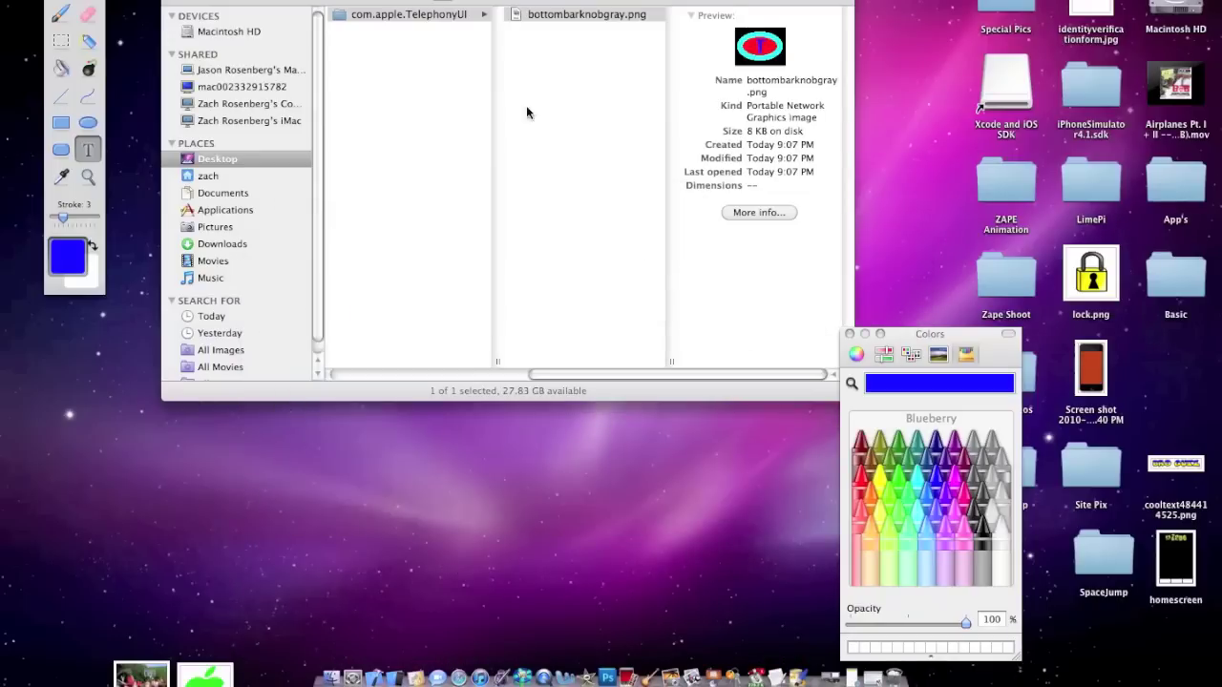
Review Test Theme's four items in Finder, then search Spotlight for 'fugu'.
{"action": "left_click", "coordinate": [526, 105]}
{"action": "scroll", "coordinate": [548, 62], "scroll_direction": "left", "scroll_amount": 10}
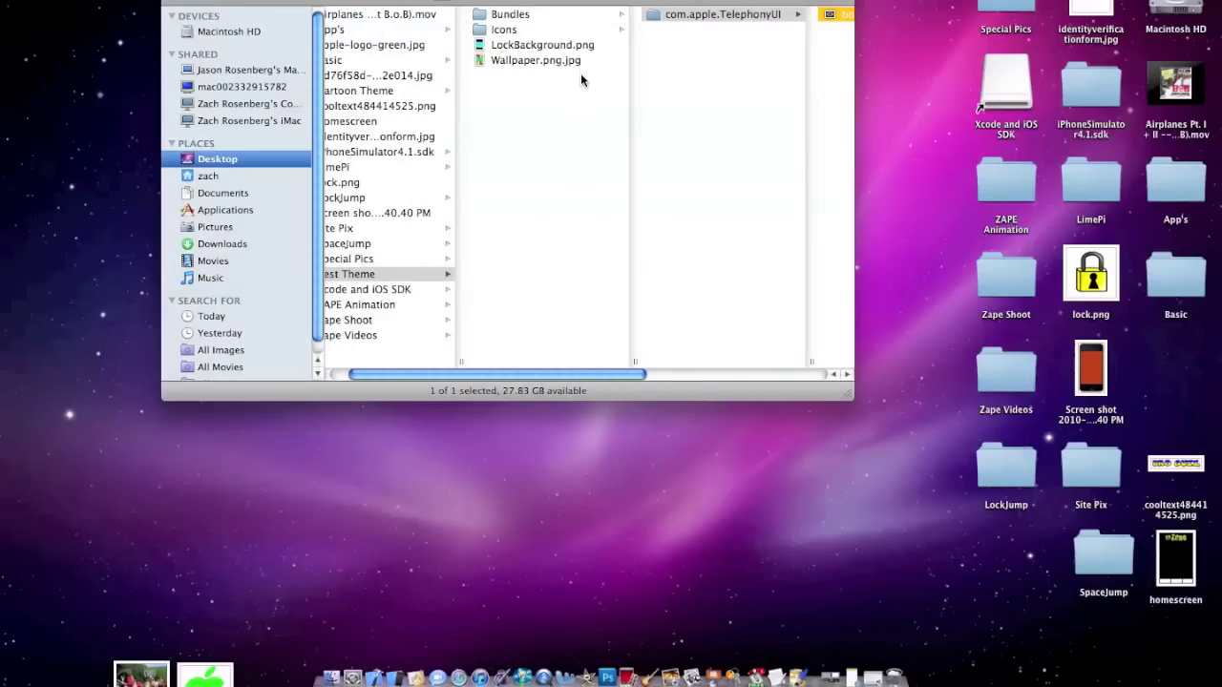
{"action": "left_click", "coordinate": [567, 97]}
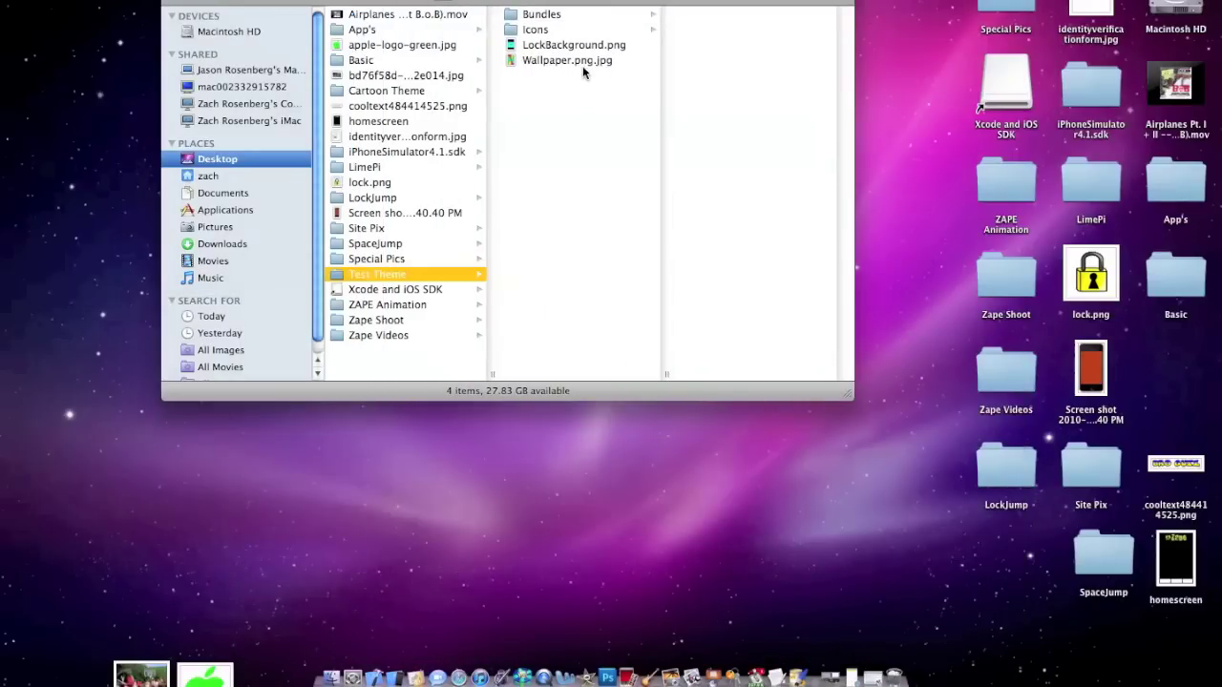
{"action": "left_click_drag", "start_coordinate": [574, 71], "coordinate": [516, 10]}
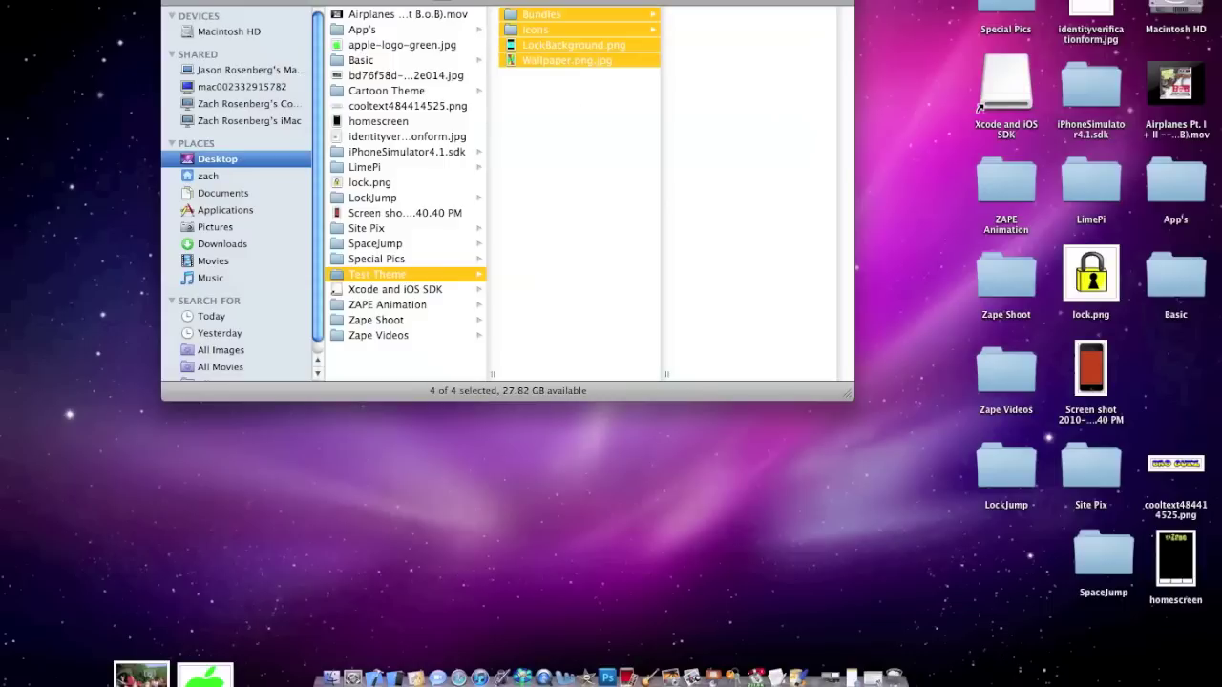
{"action": "left_click", "coordinate": [579, 131]}
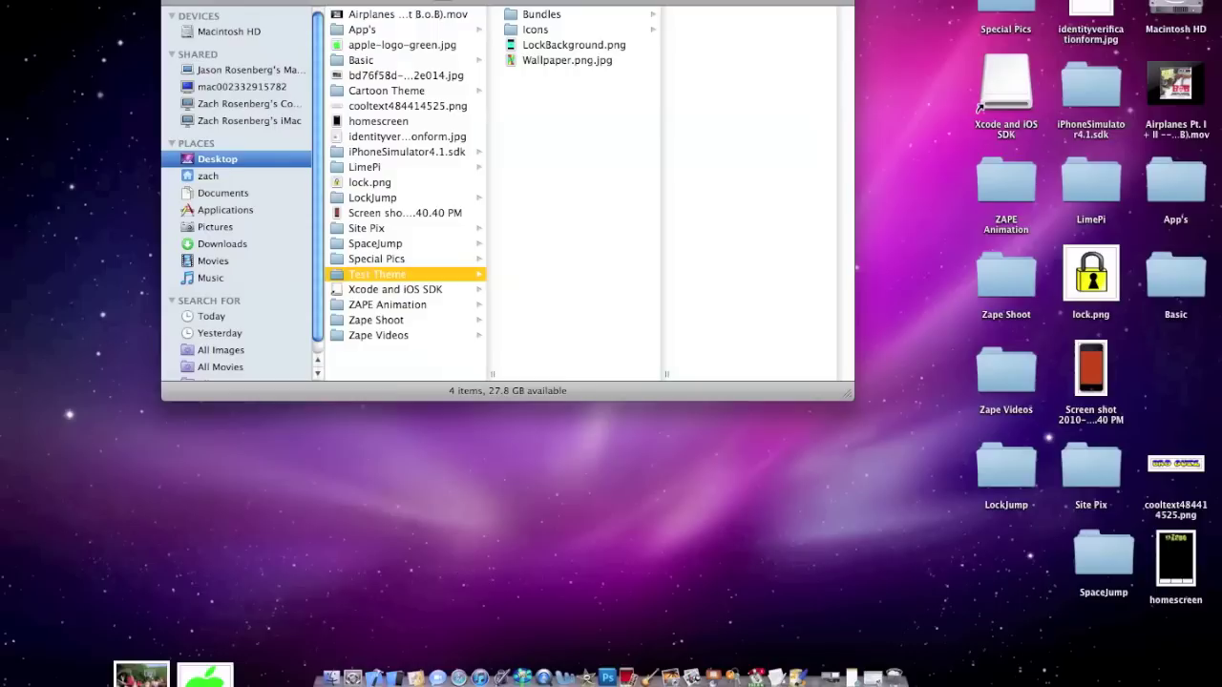
{"action": "type", "text": "fugu"}
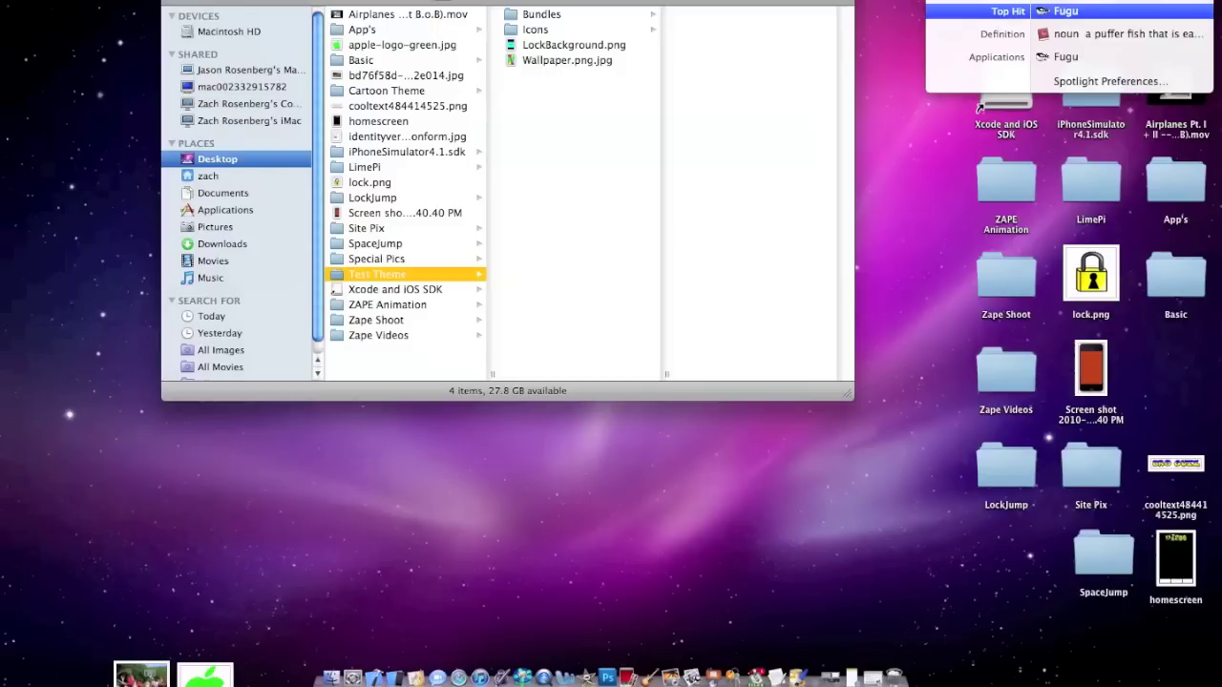
Dismiss the Spotlight search results for fugu.
{"action": "key", "text": "Return"}
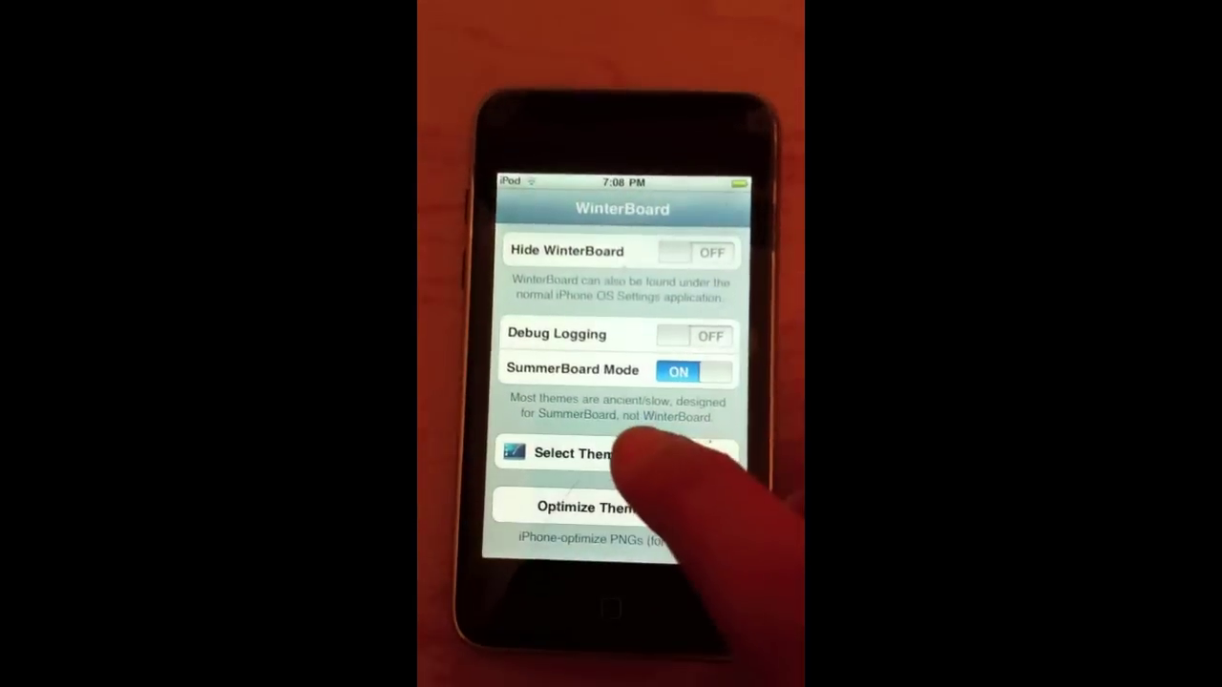
Check Test Theme in WinterBoard's Select Themes list and return to the settings page.
{"action": "left_click", "coordinate": [649, 454]}
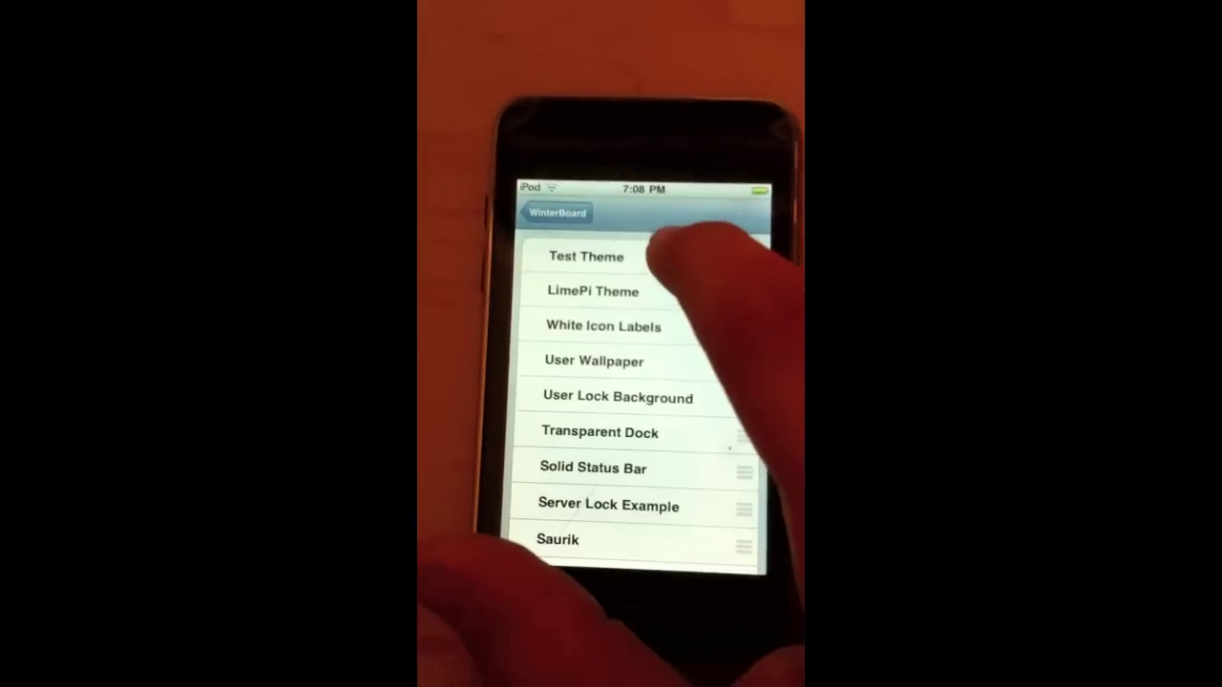
{"action": "left_click", "coordinate": [658, 258]}
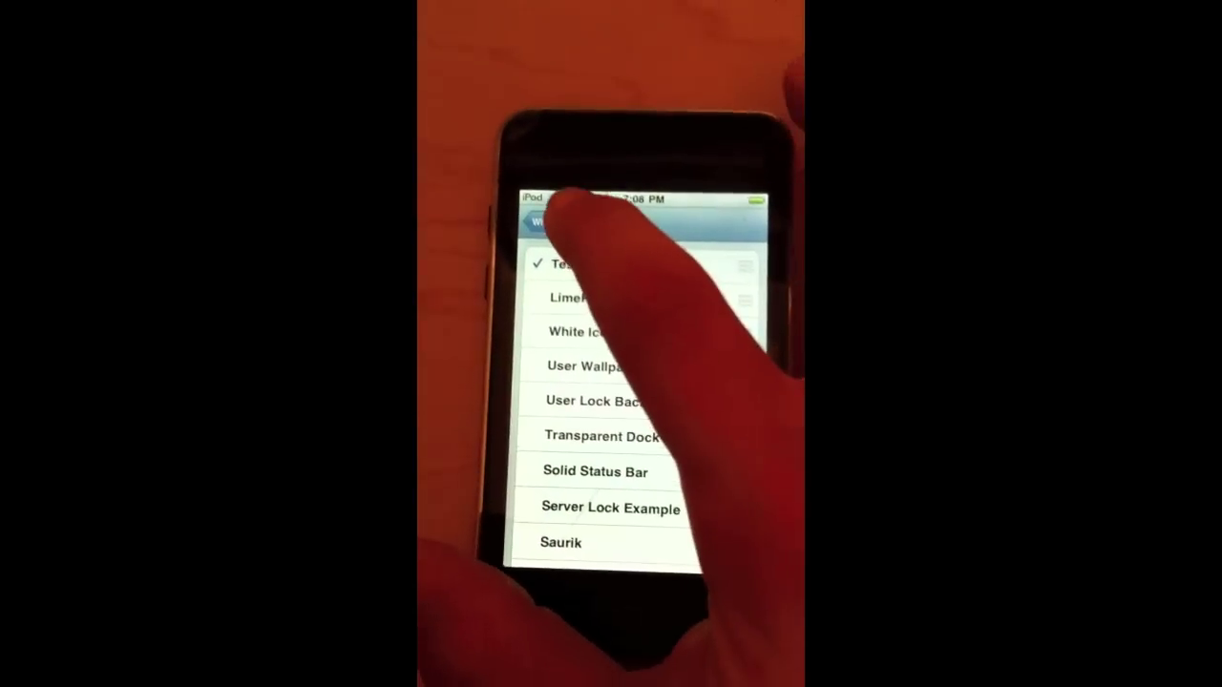
{"action": "left_click", "coordinate": [556, 218]}
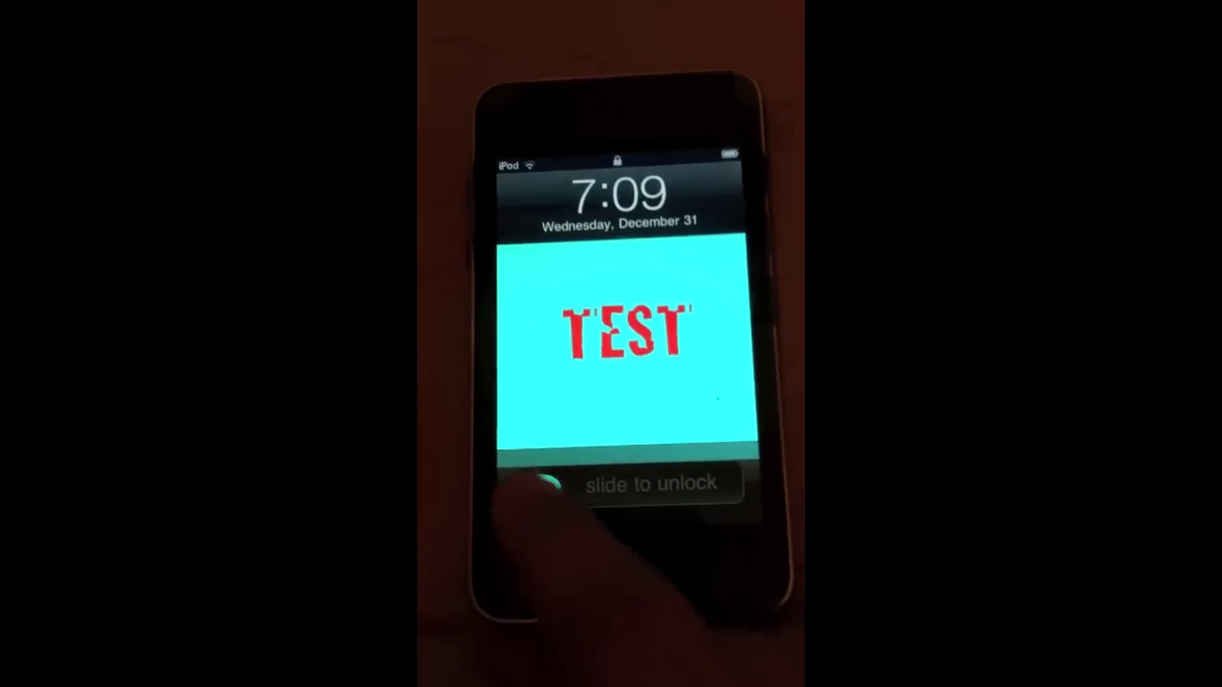
Slide the red-oval custom knob across the track to unlock to the home screen.
{"action": "left_click", "coordinate": [532, 488]}
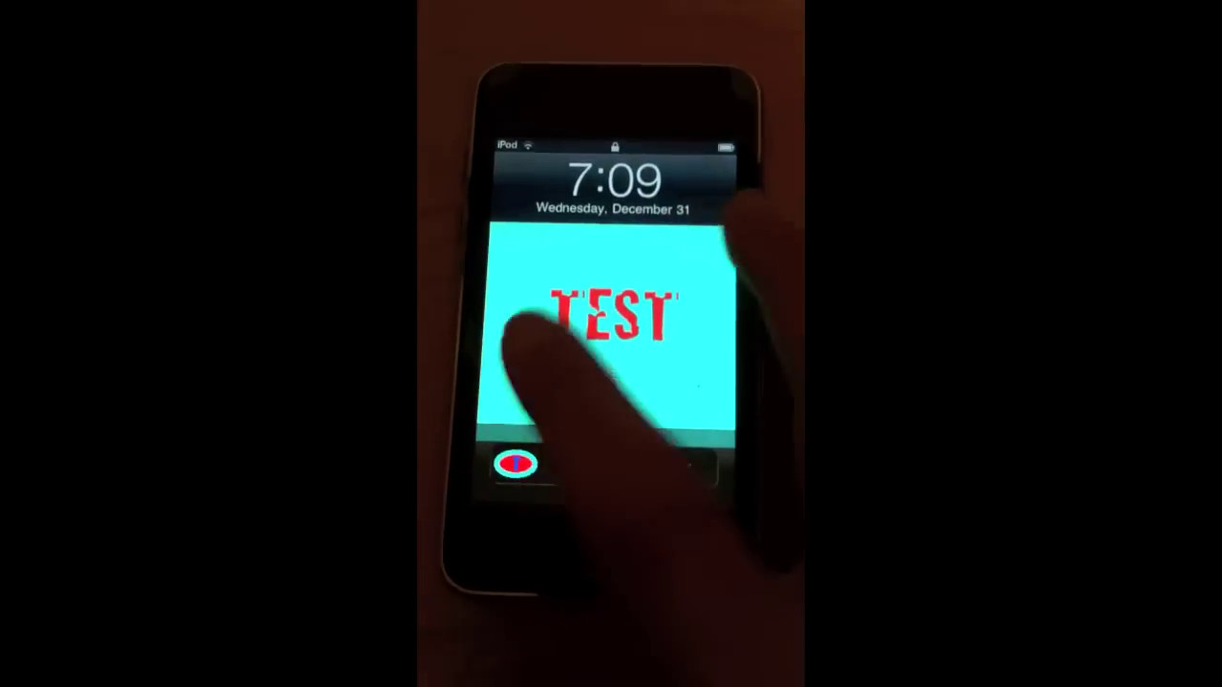
{"action": "left_click_drag", "start_coordinate": [516, 462], "coordinate": [668, 507]}
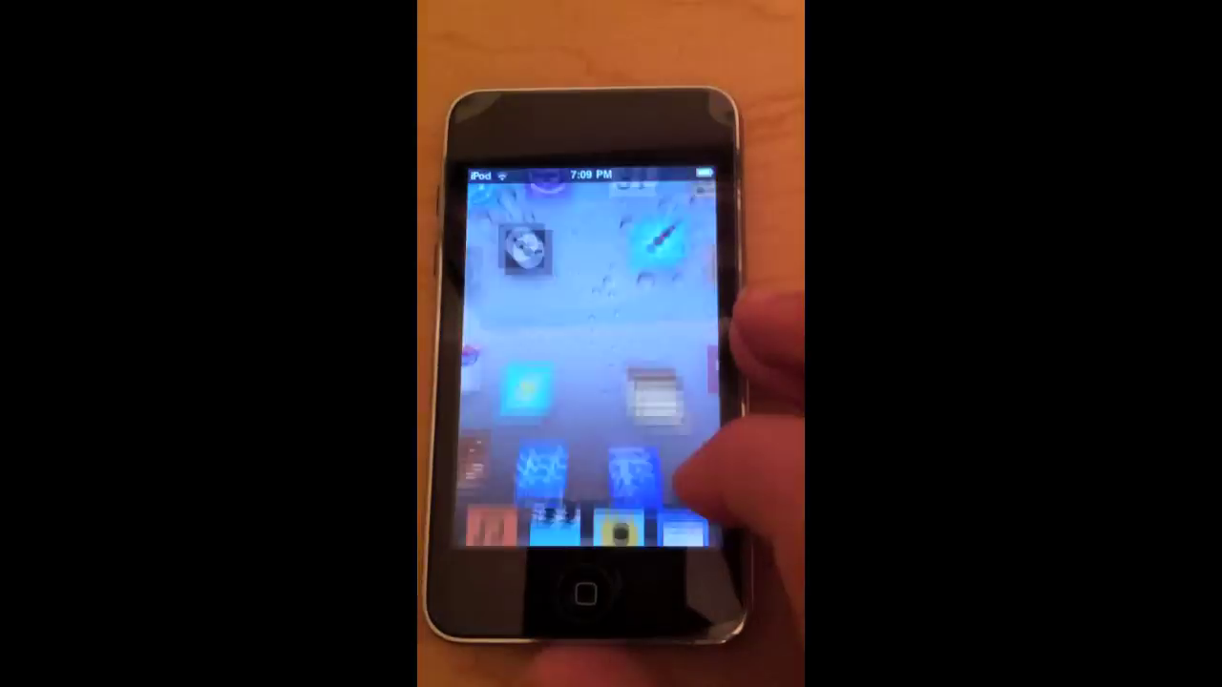